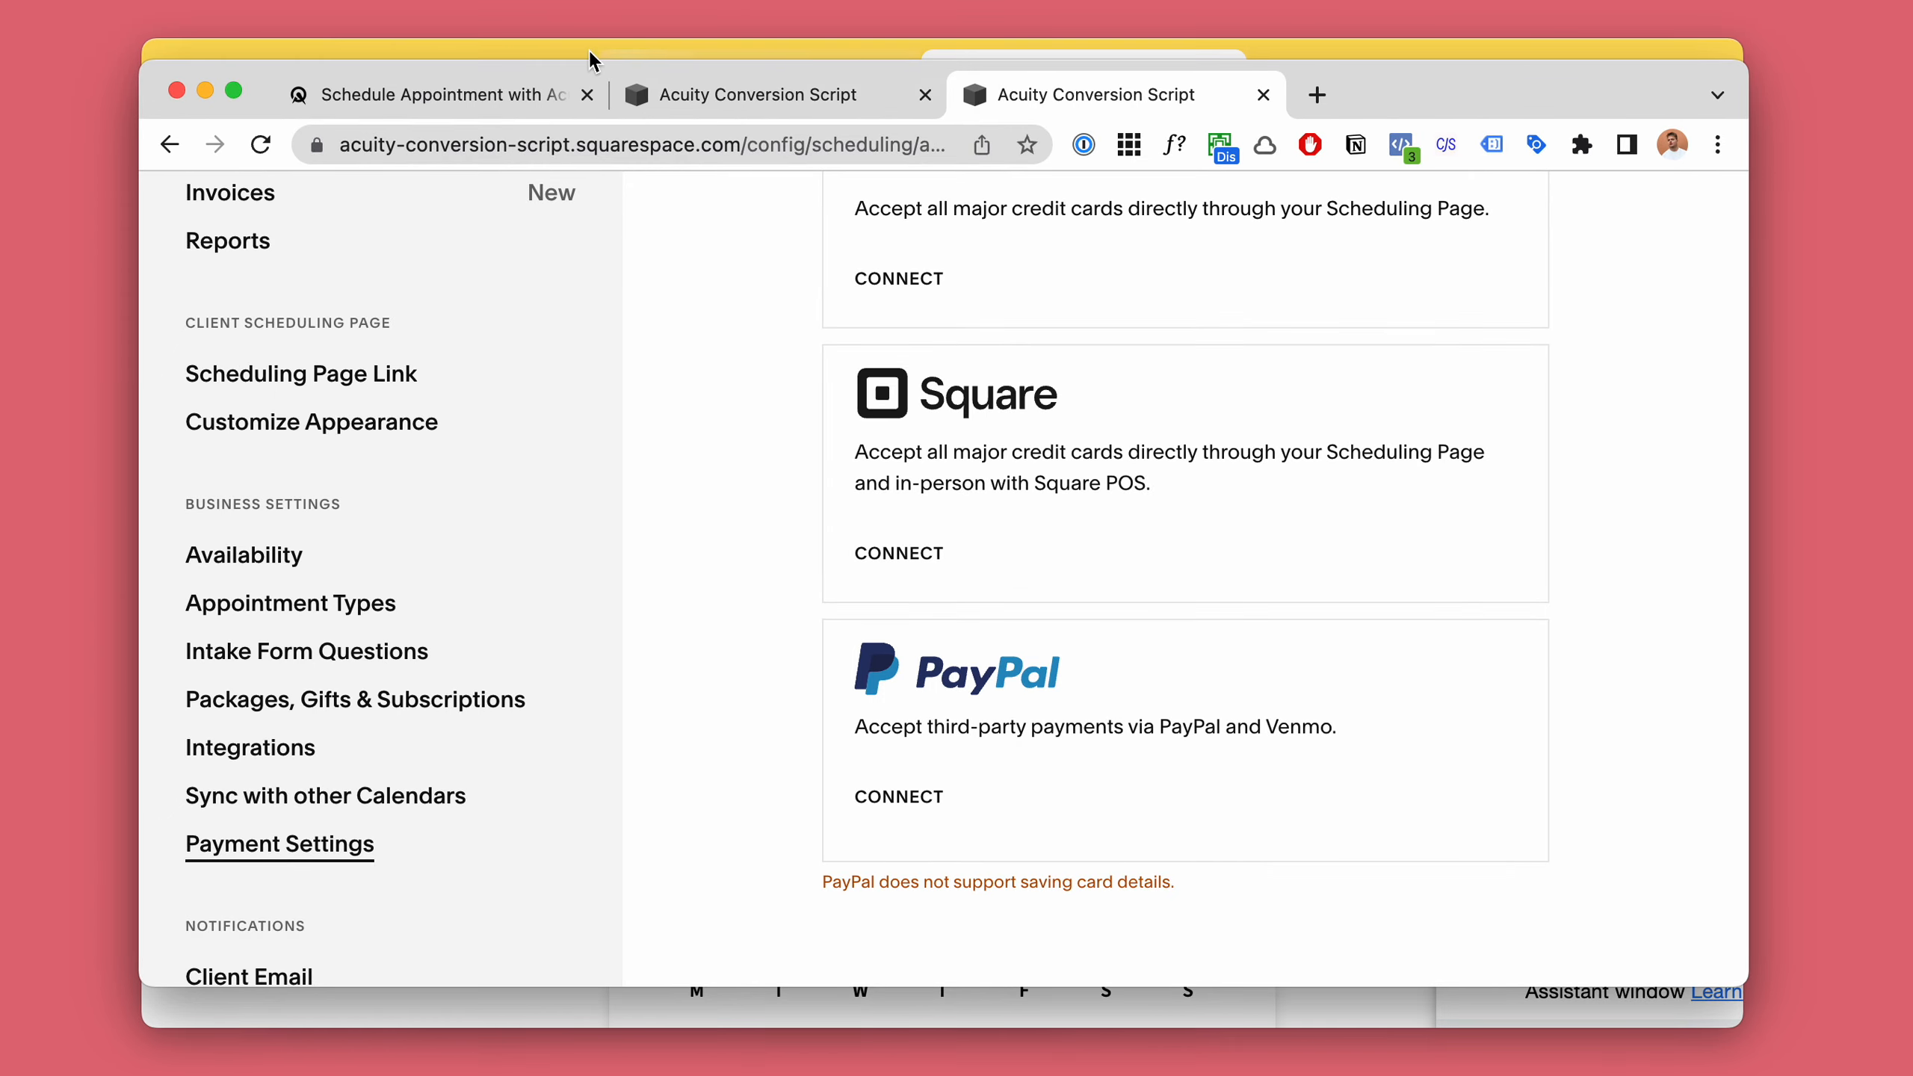
# Switch to the scheduling page and examine its address, focusing on the acuityconversion.as.me domain and schedule.php path.
pyautogui.click(506, 89)
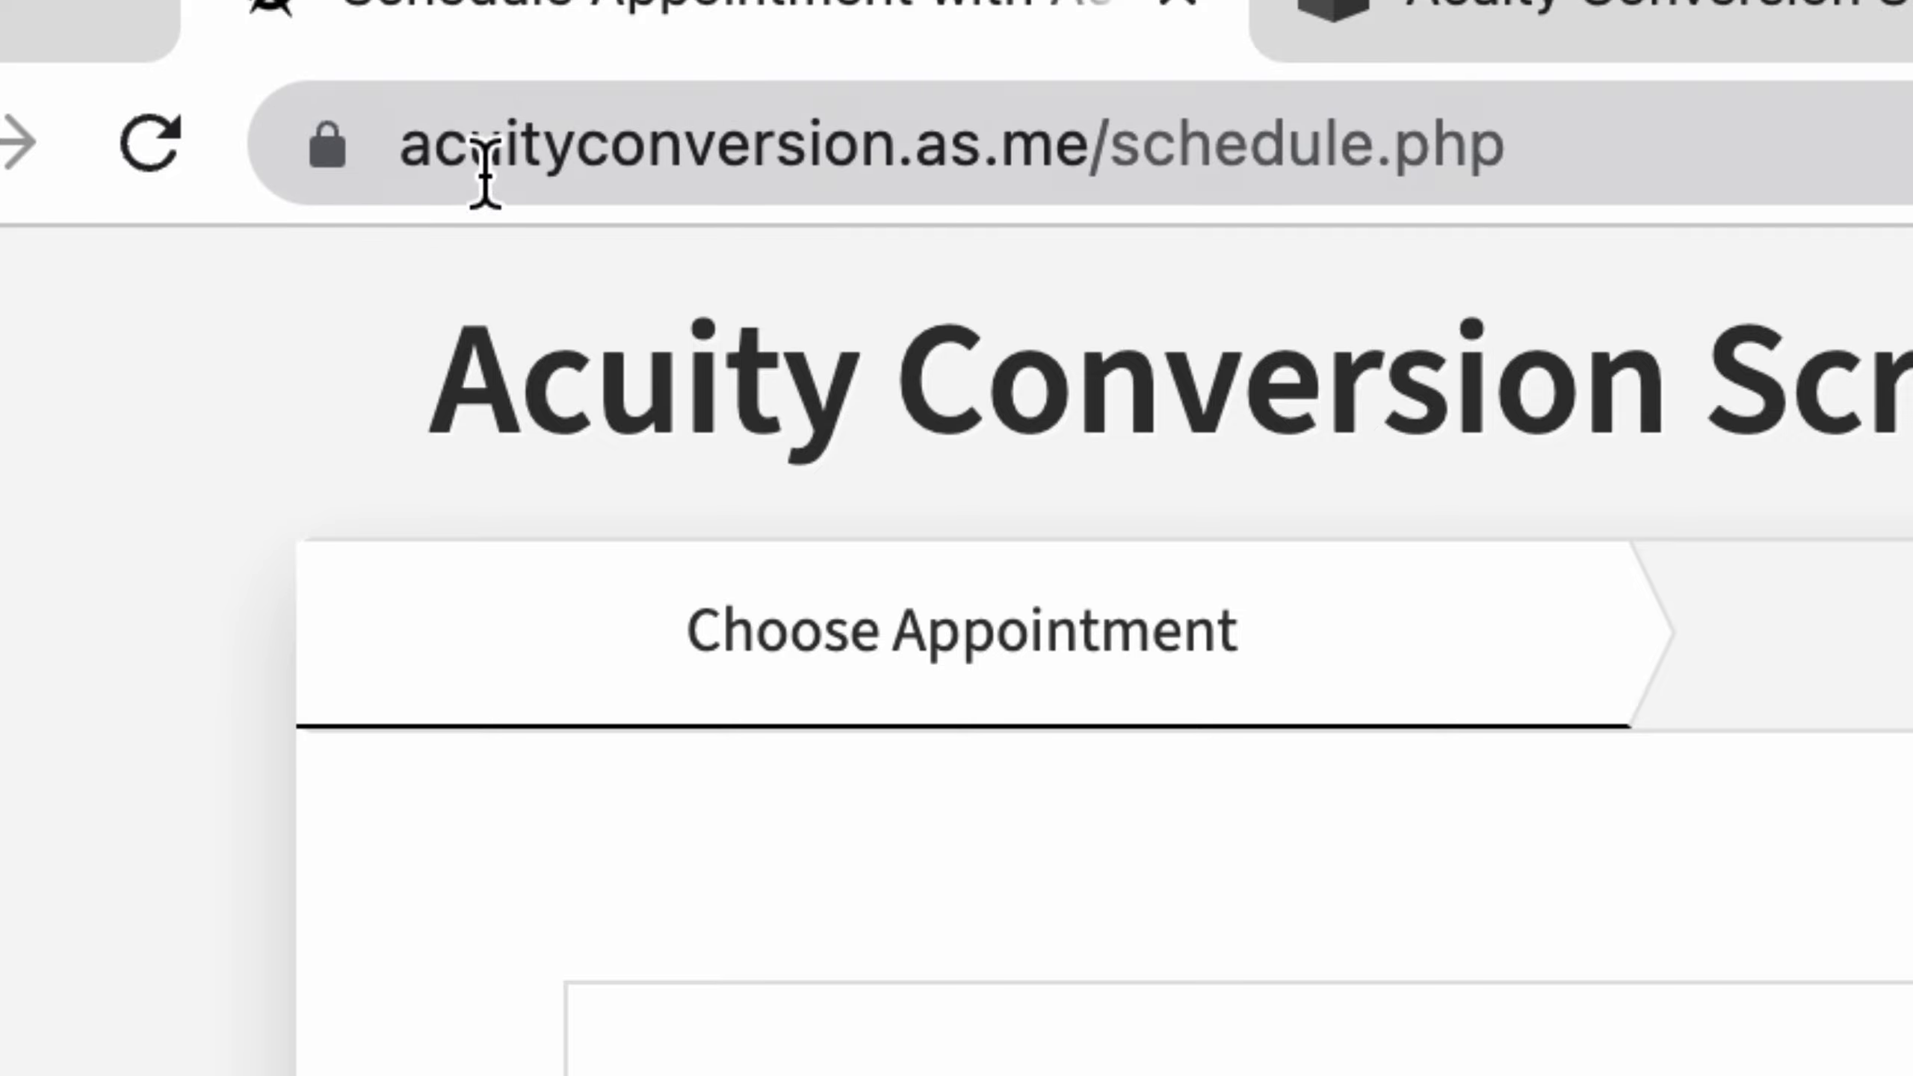
pyautogui.click(479, 162)
pyautogui.click(1114, 151)
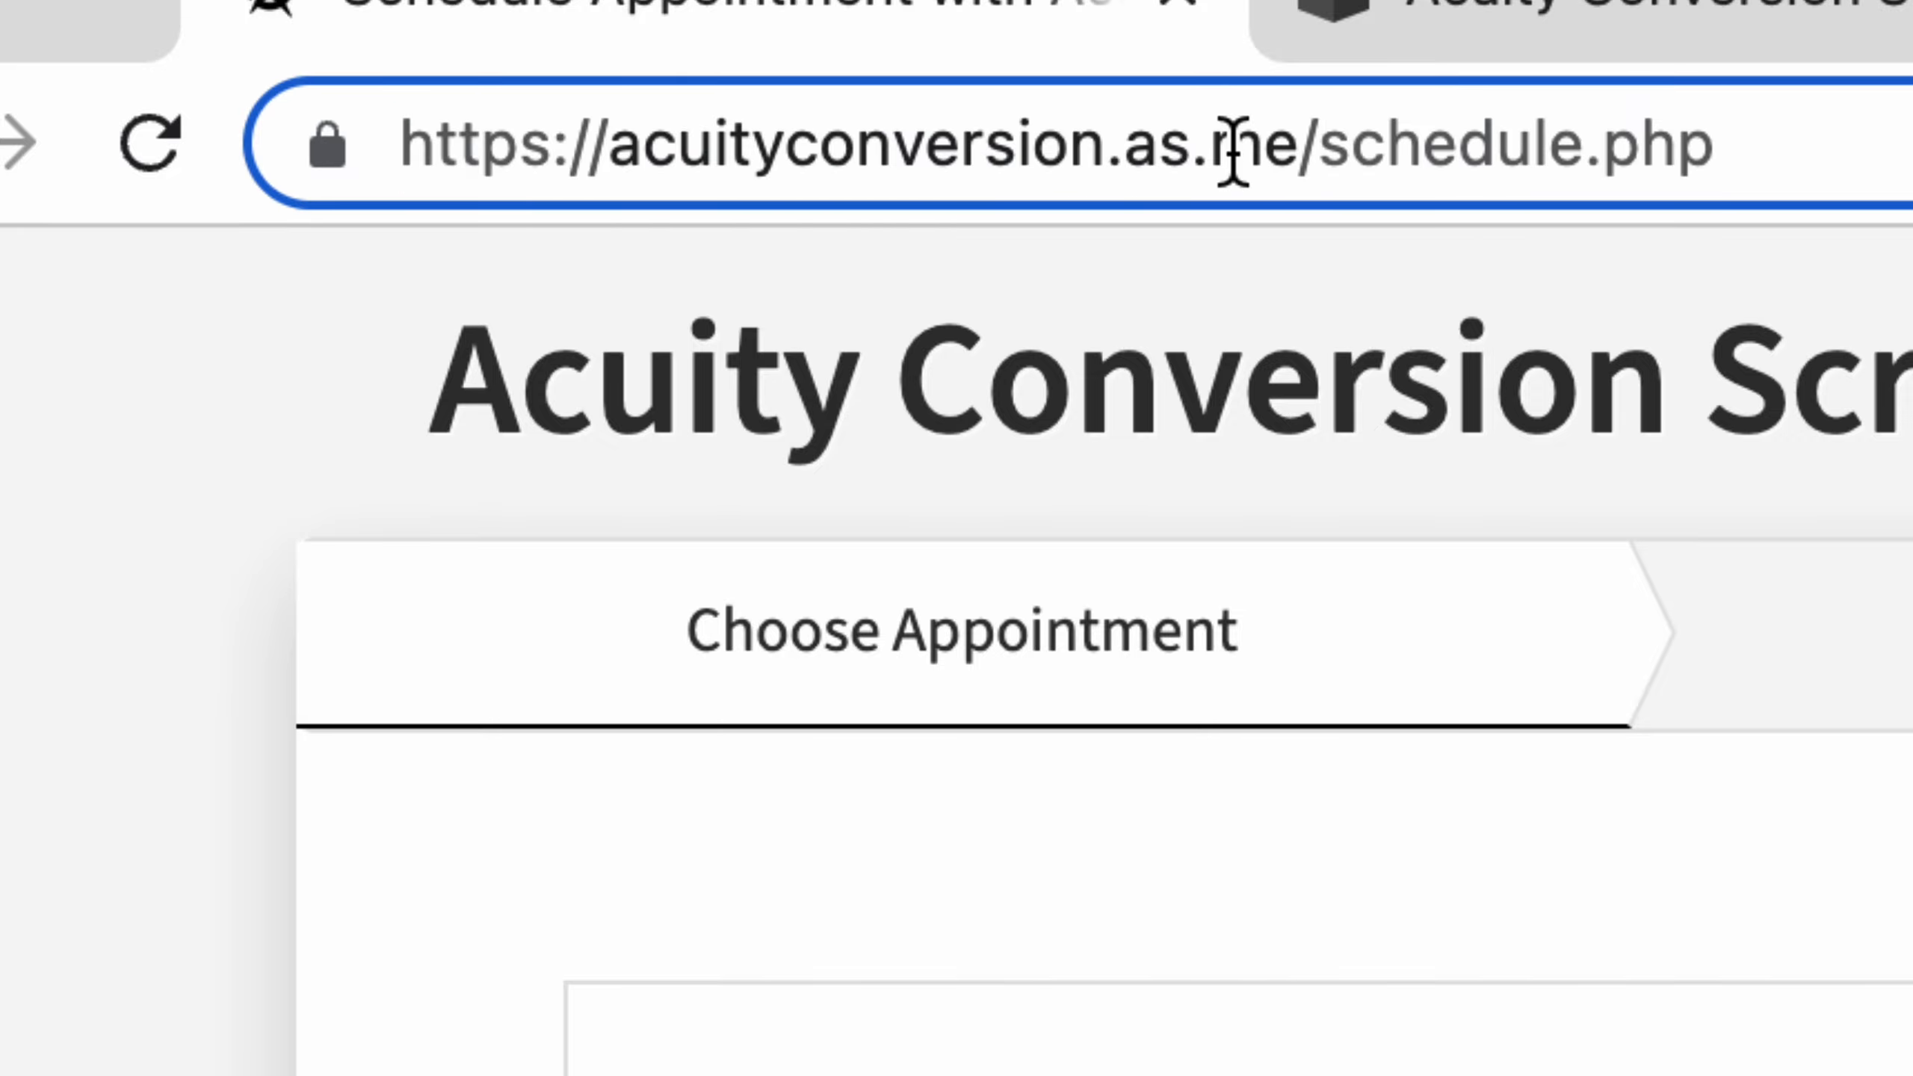
pyautogui.moveTo(1123, 148); pyautogui.dragTo(1296, 145)
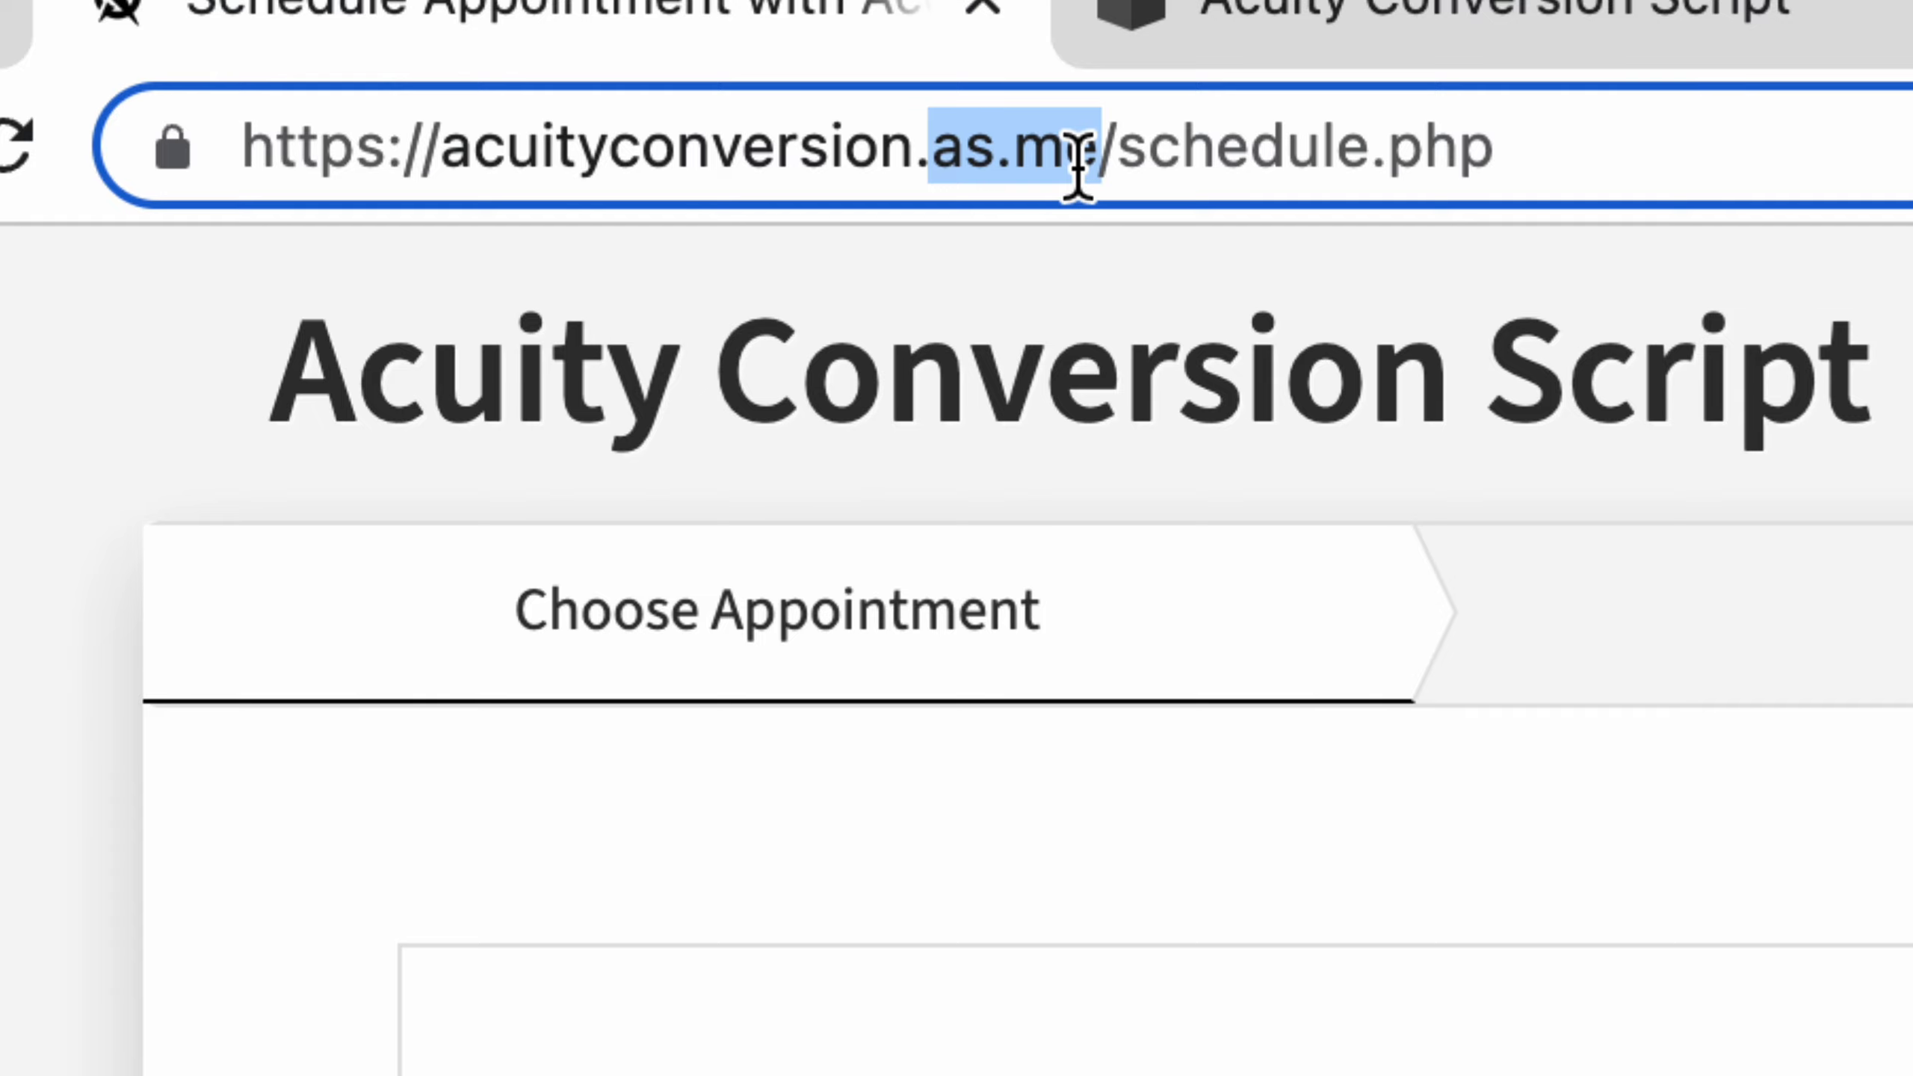
pyautogui.click(1087, 166)
pyautogui.moveTo(1104, 159); pyautogui.dragTo(945, 158)
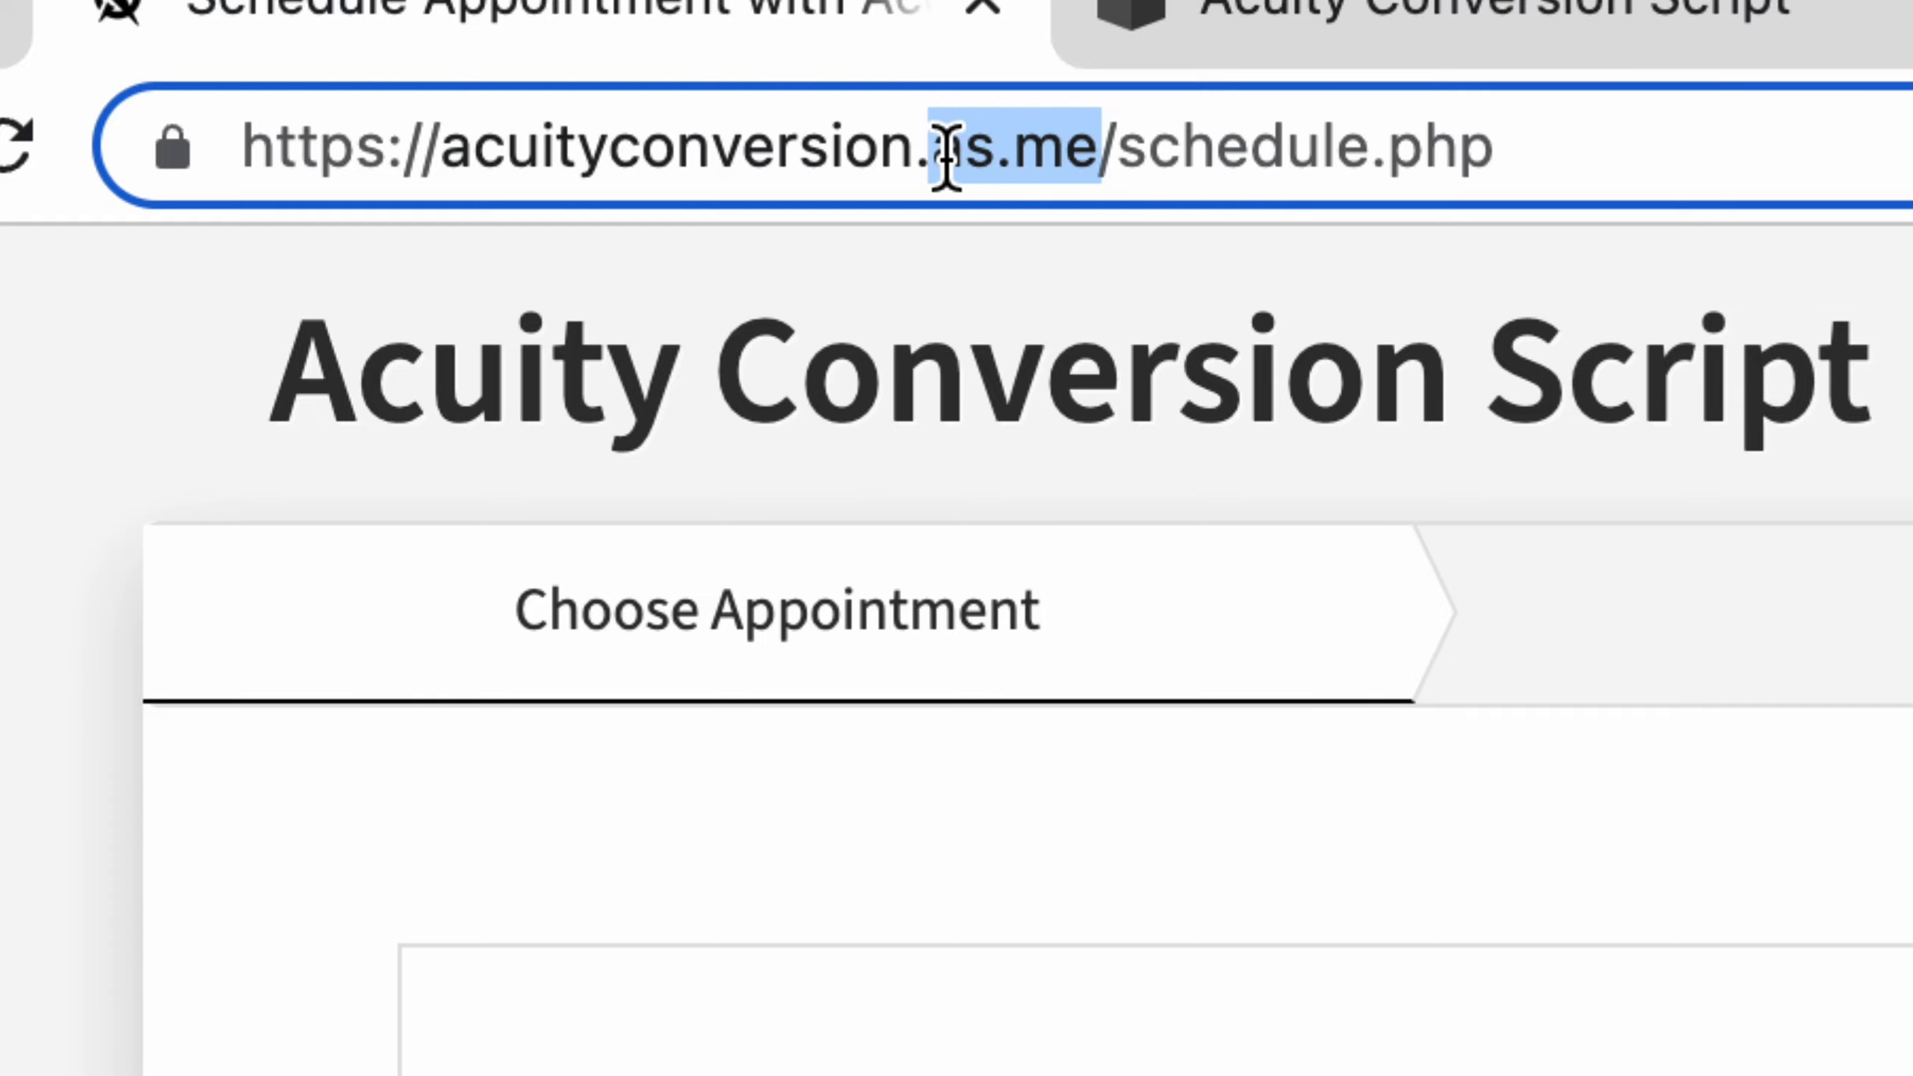
pyautogui.click(1108, 151)
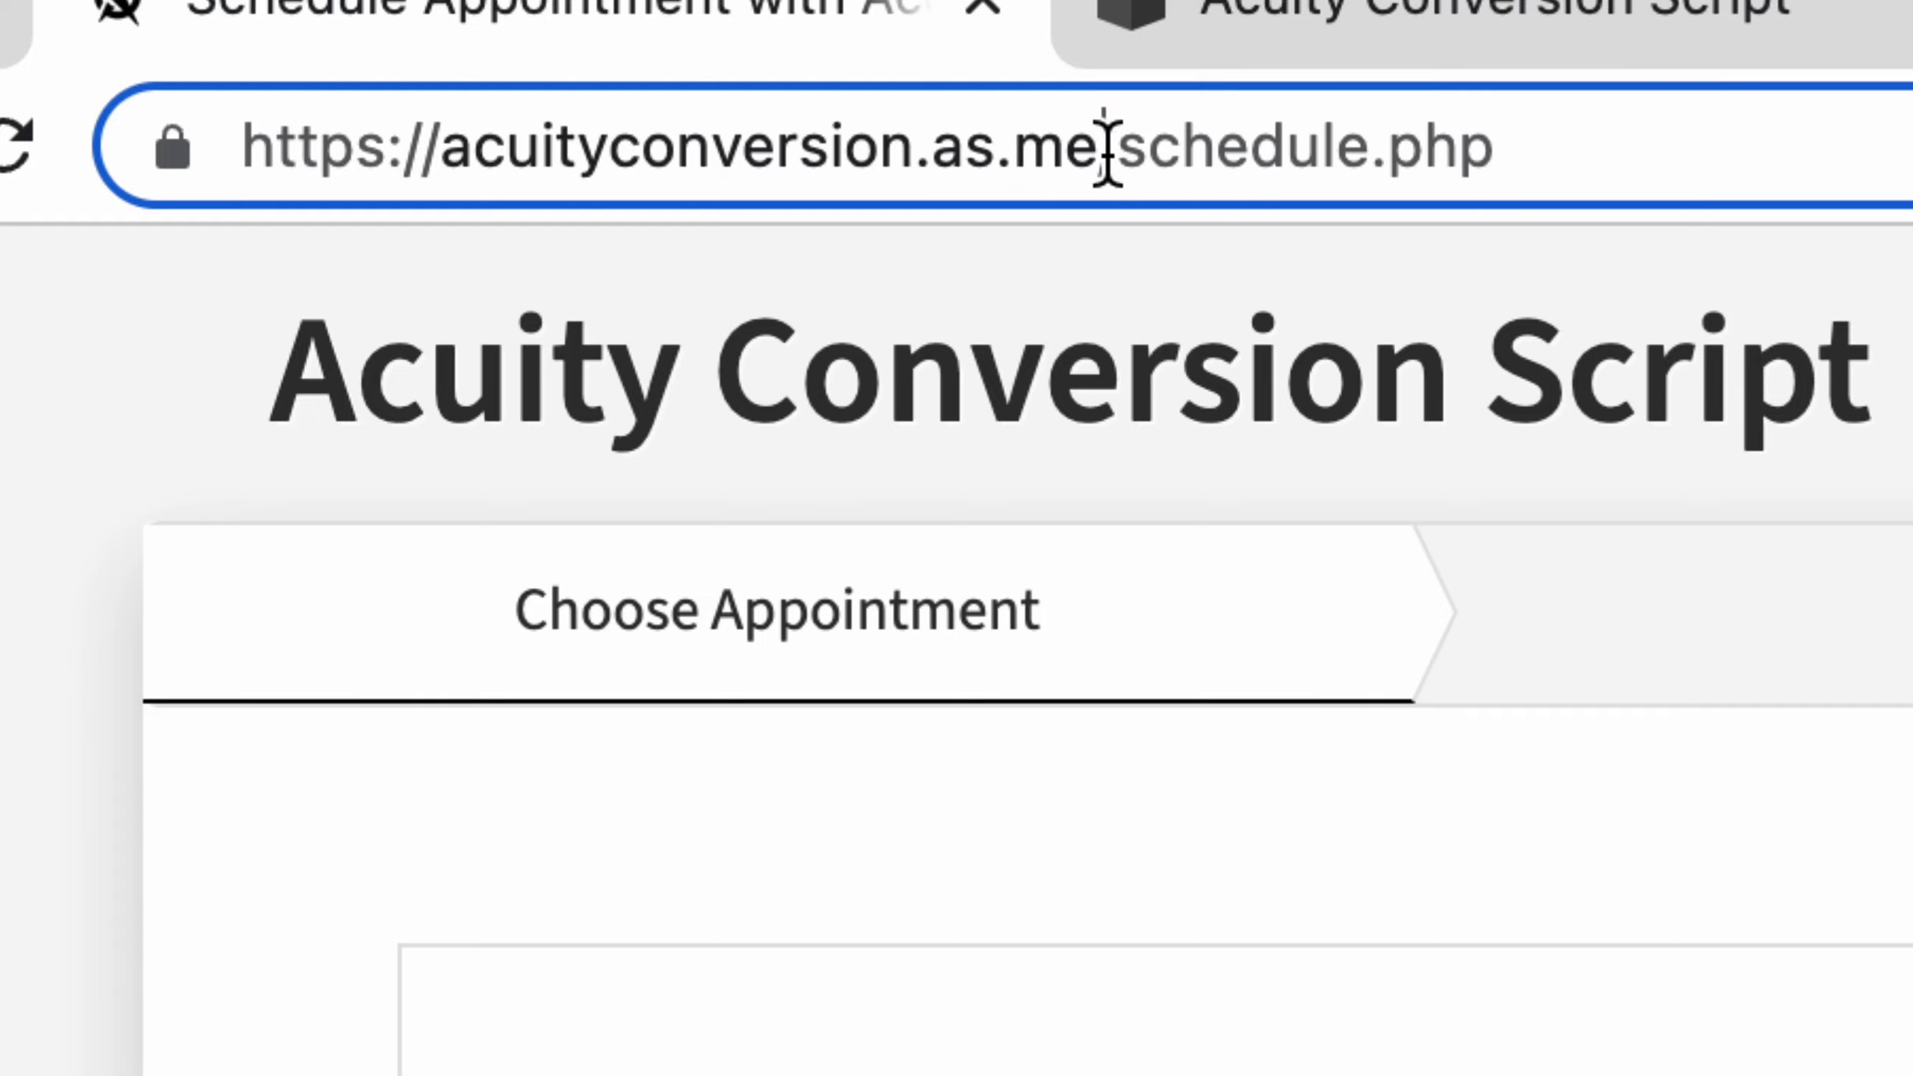
pyautogui.moveTo(1089, 158); pyautogui.dragTo(931, 158)
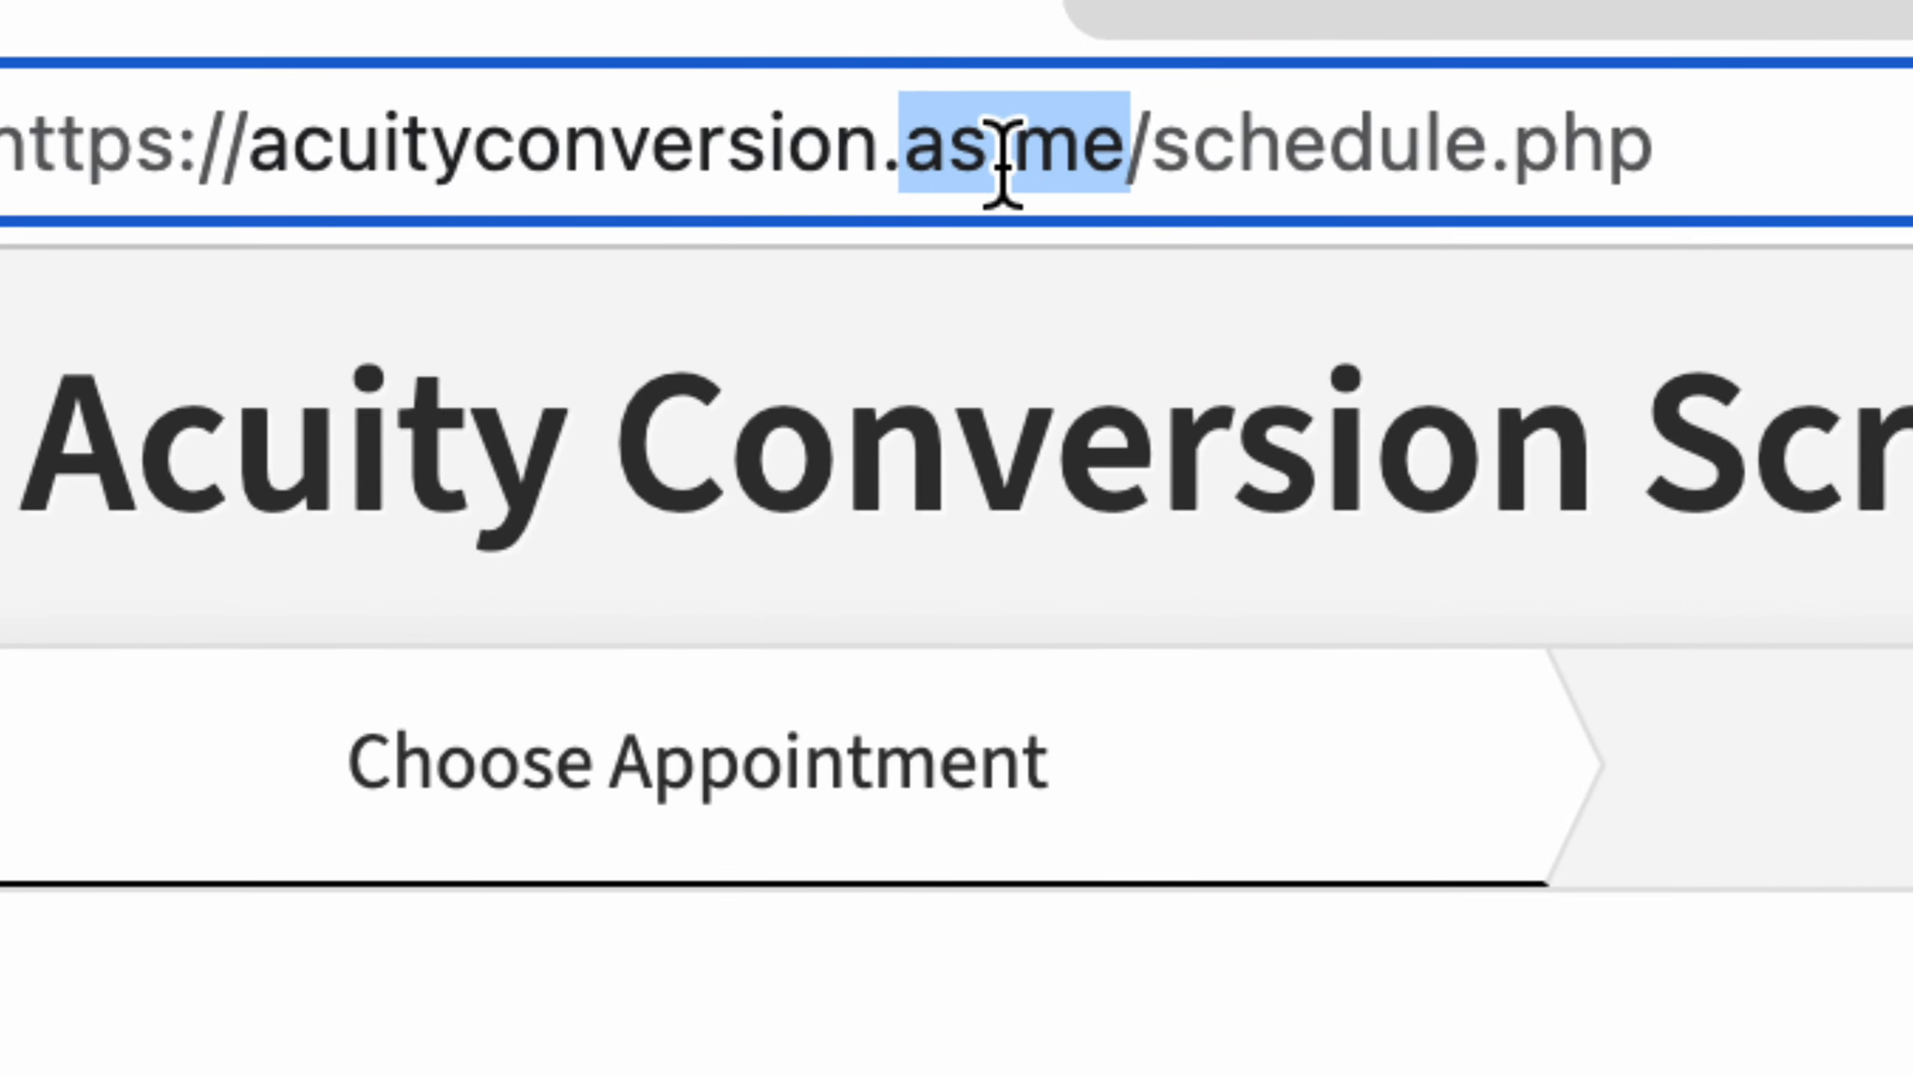
pyautogui.click(948, 156)
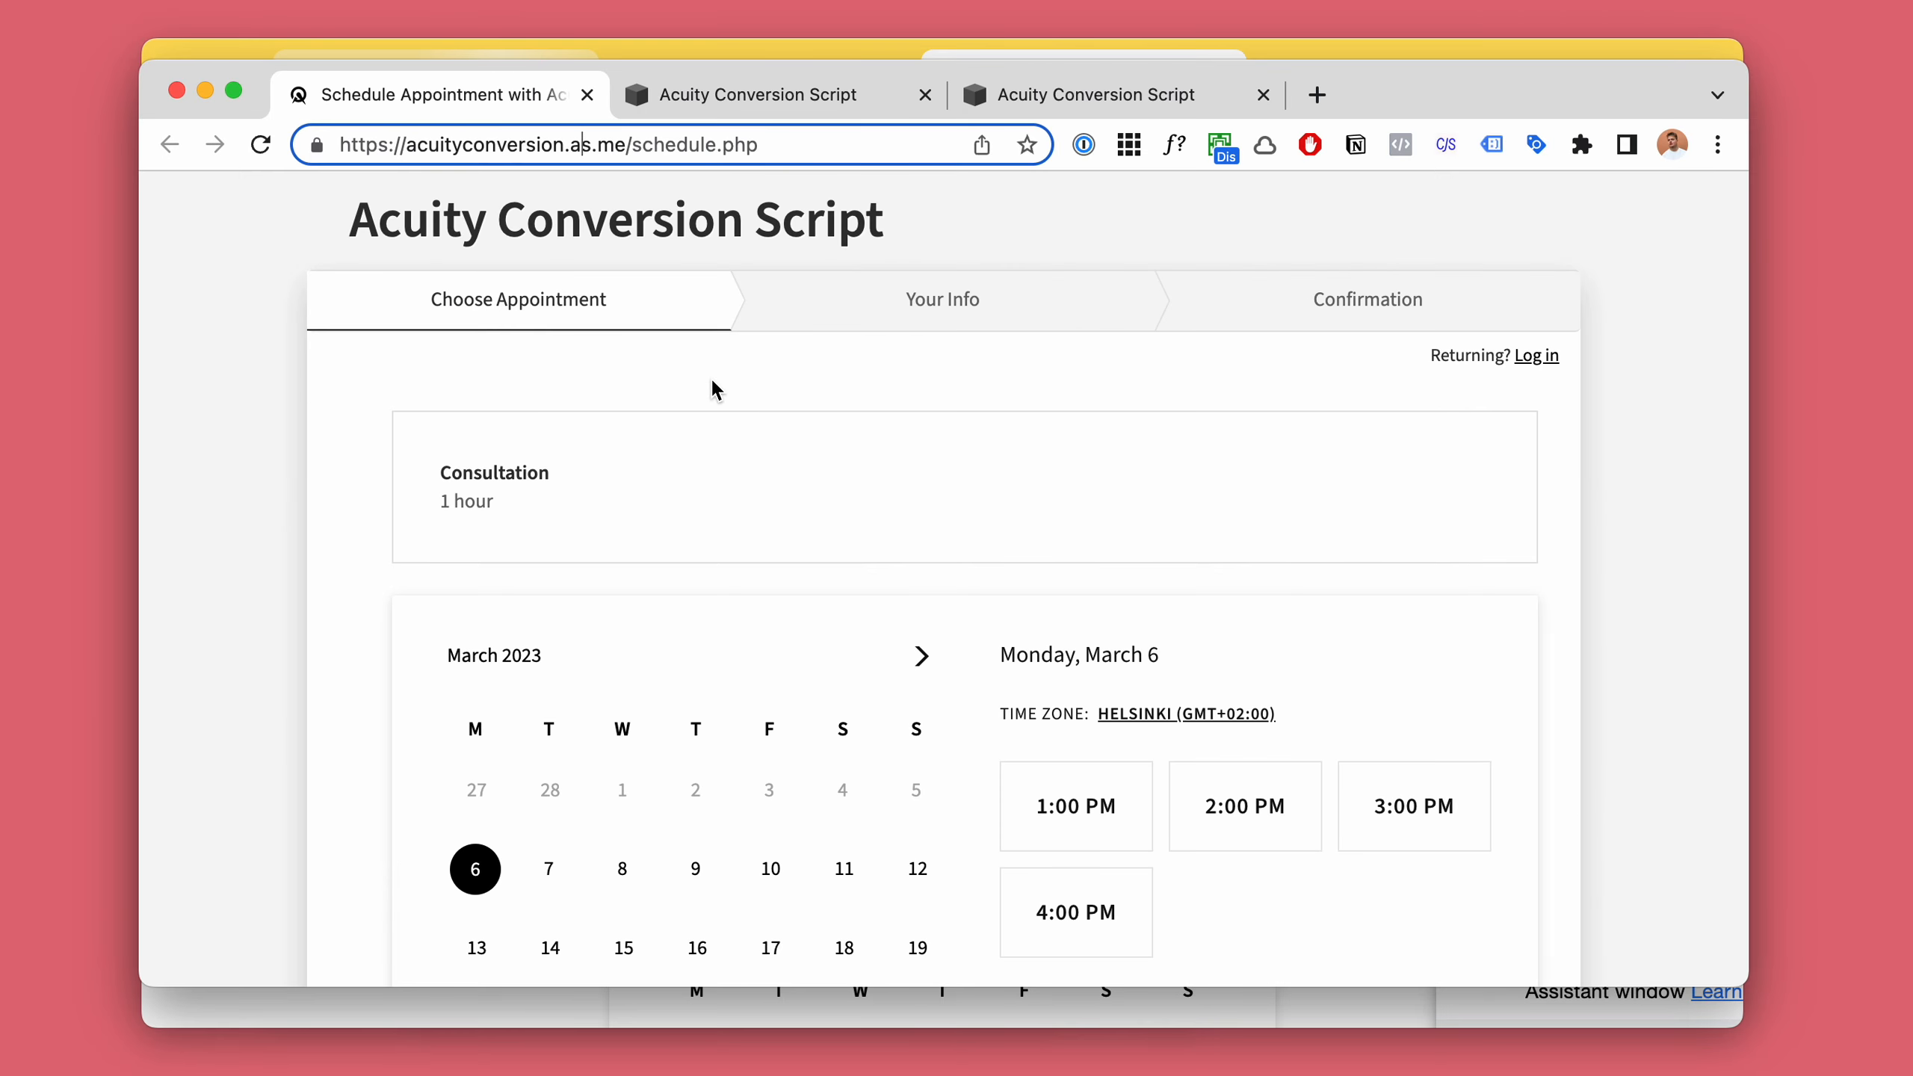
pyautogui.scroll(-10, 713, 389)
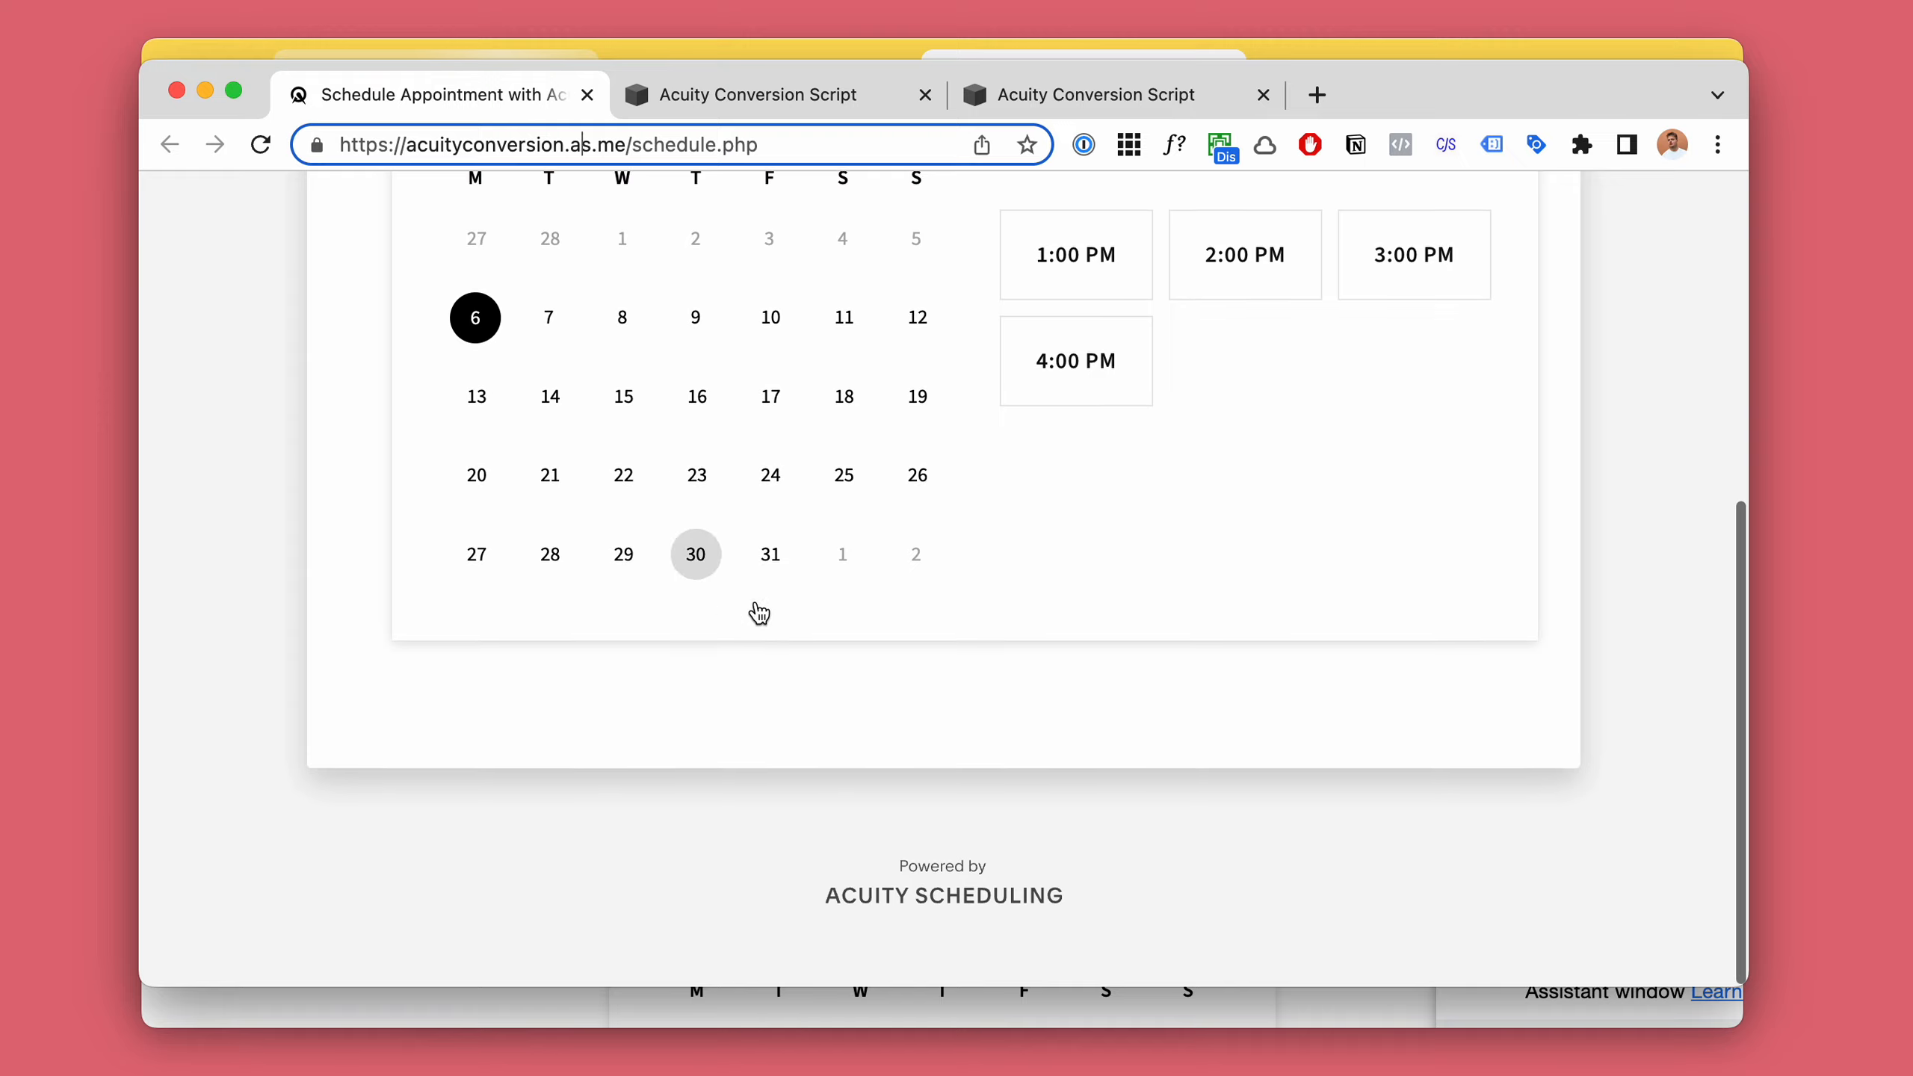
pyautogui.scroll(10, 1088, 670)
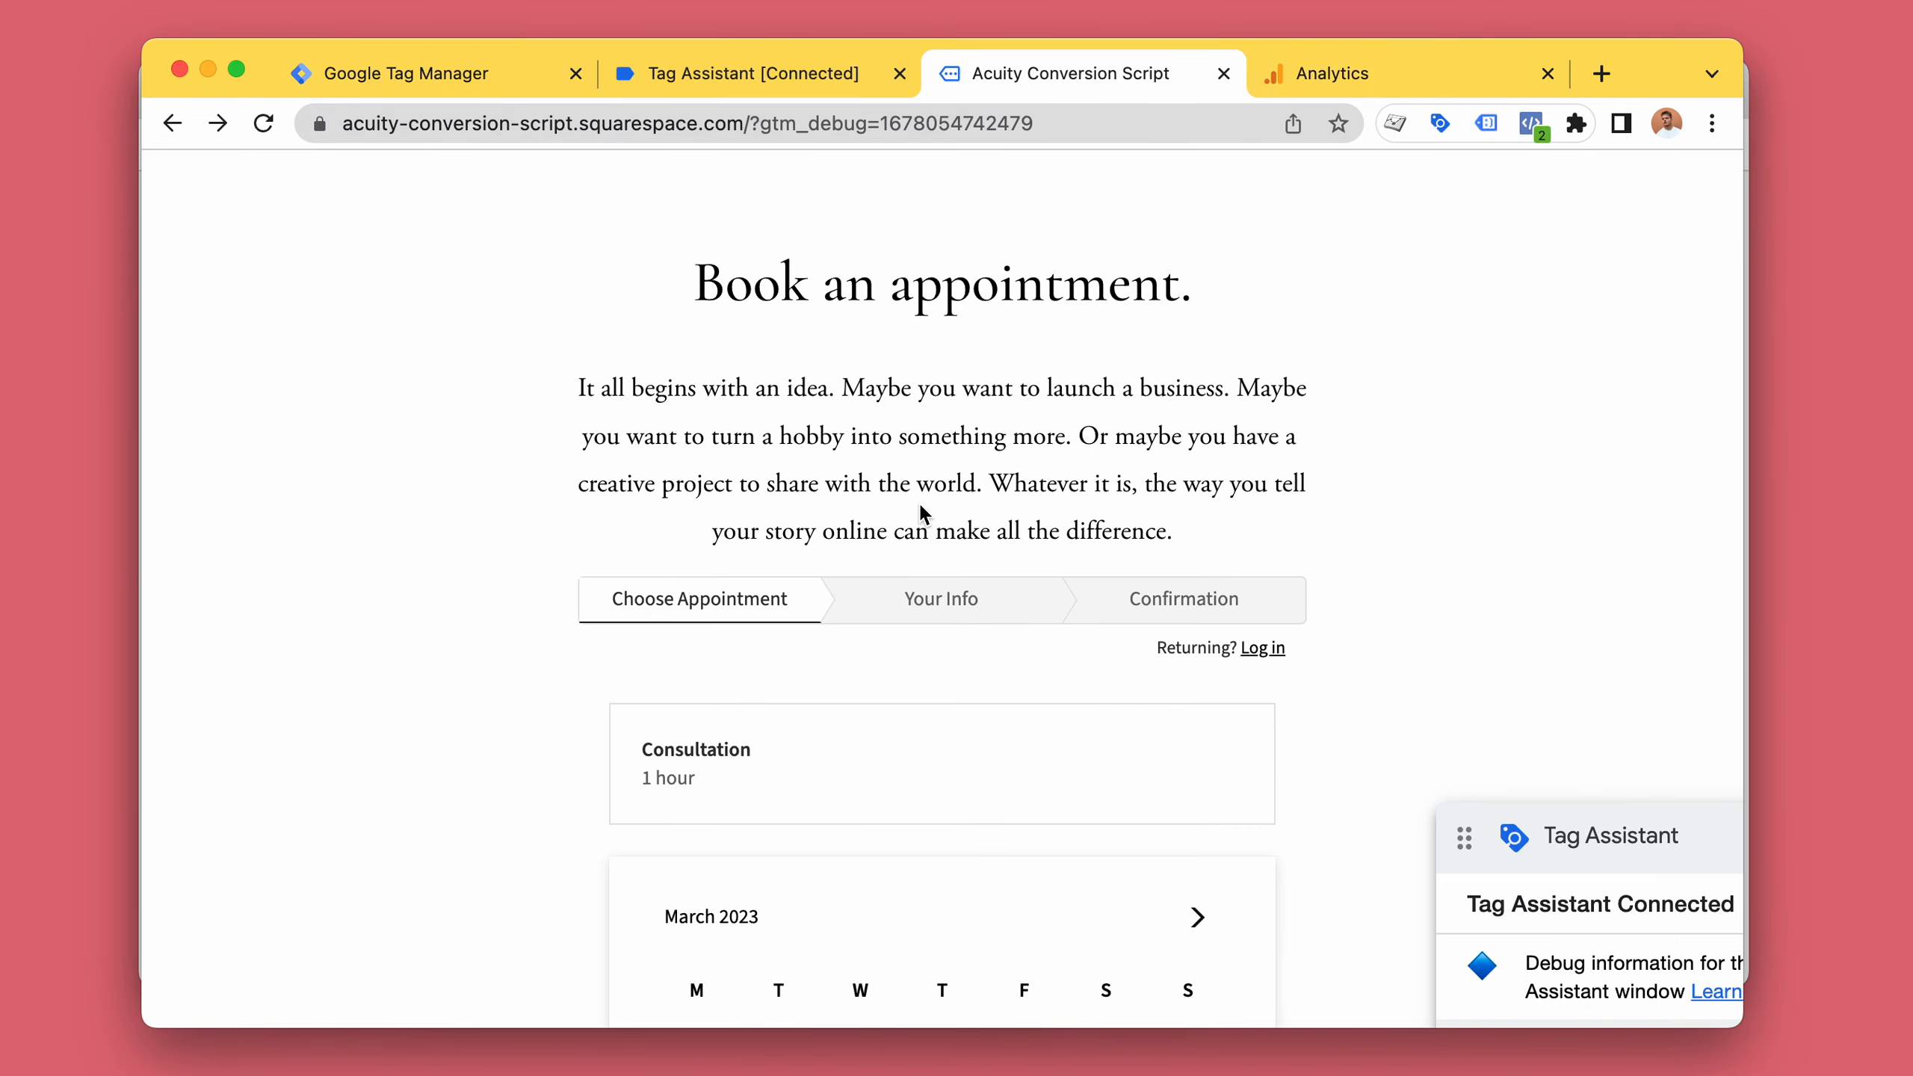
pyautogui.scroll(-1, 368, 197)
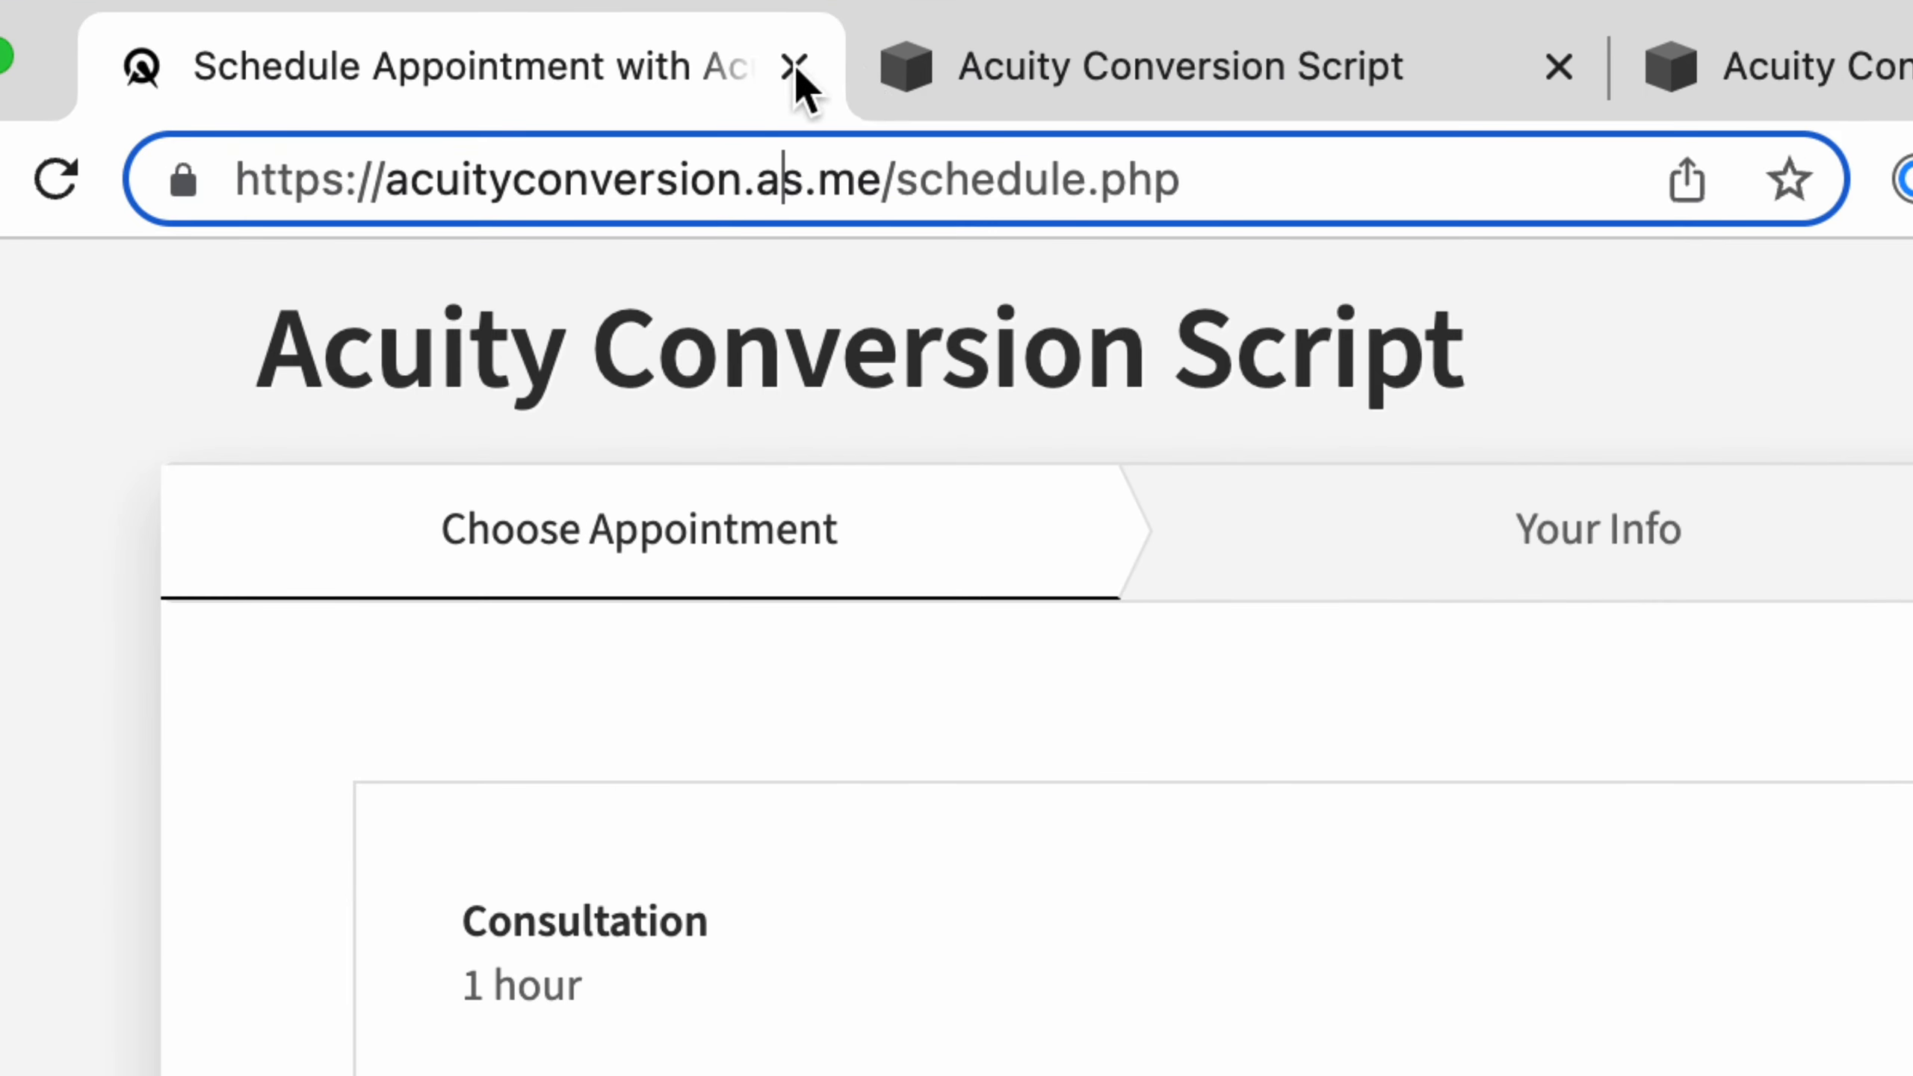
pyautogui.moveTo(895, 183); pyautogui.dragTo(1319, 186)
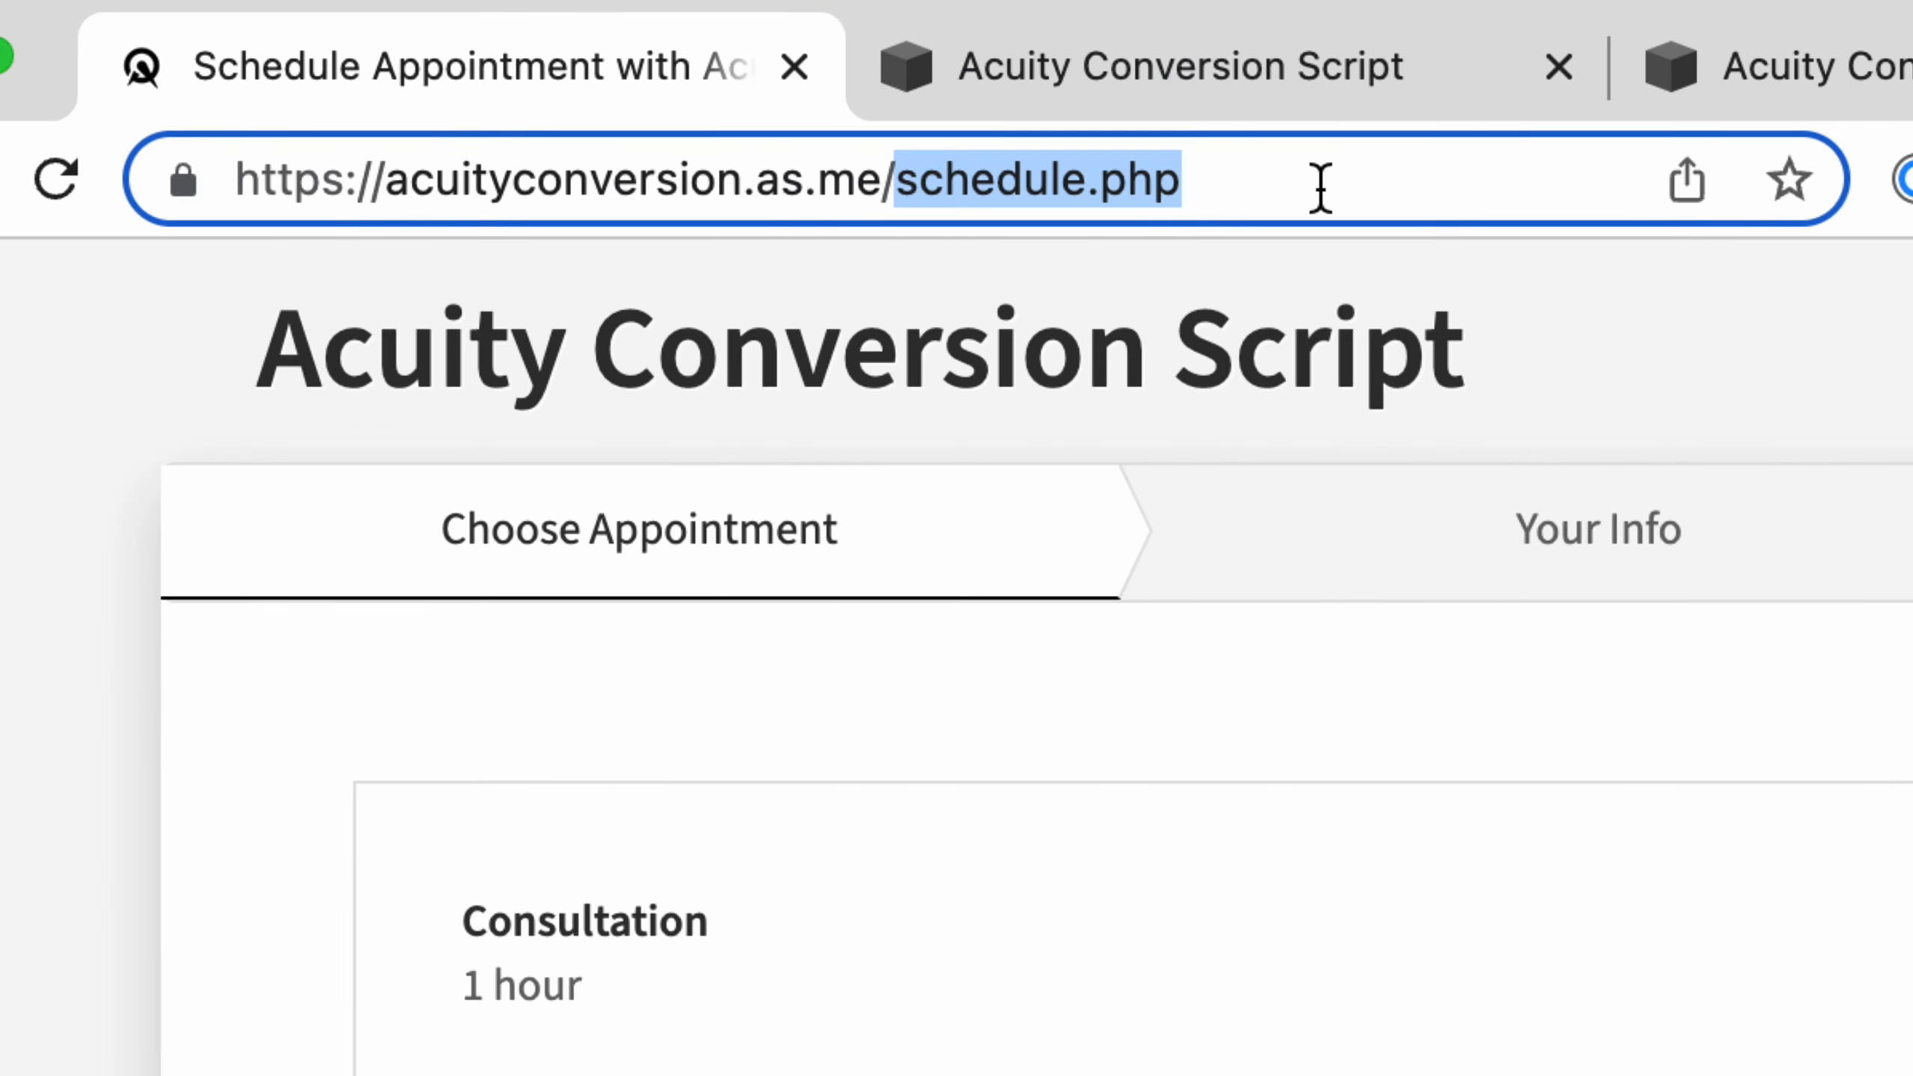
pyautogui.click(996, 338)
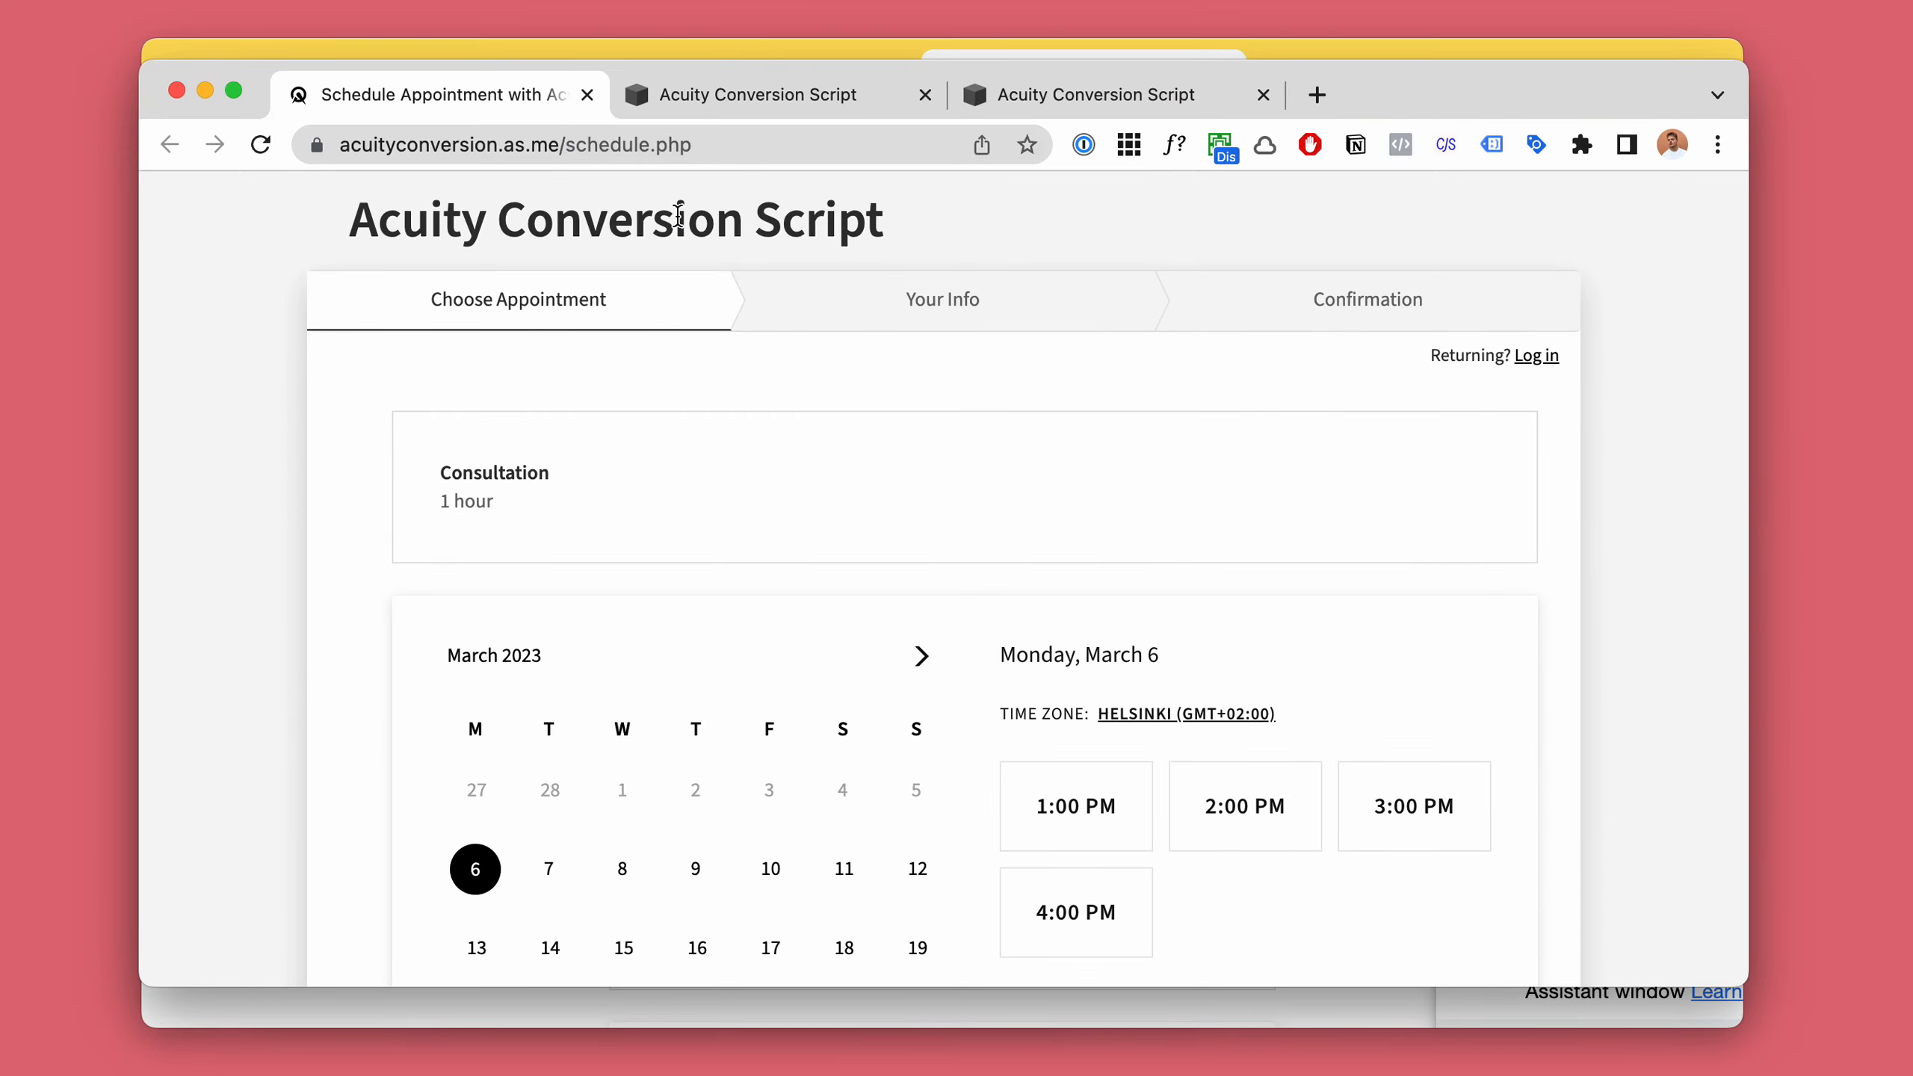
# Review the booking button embed code under Direct Links & Embedding in the Acuity admin and dismiss the plan trial banner.
pyautogui.click(700, 102)
pyautogui.scroll(-3, 1120, 445)
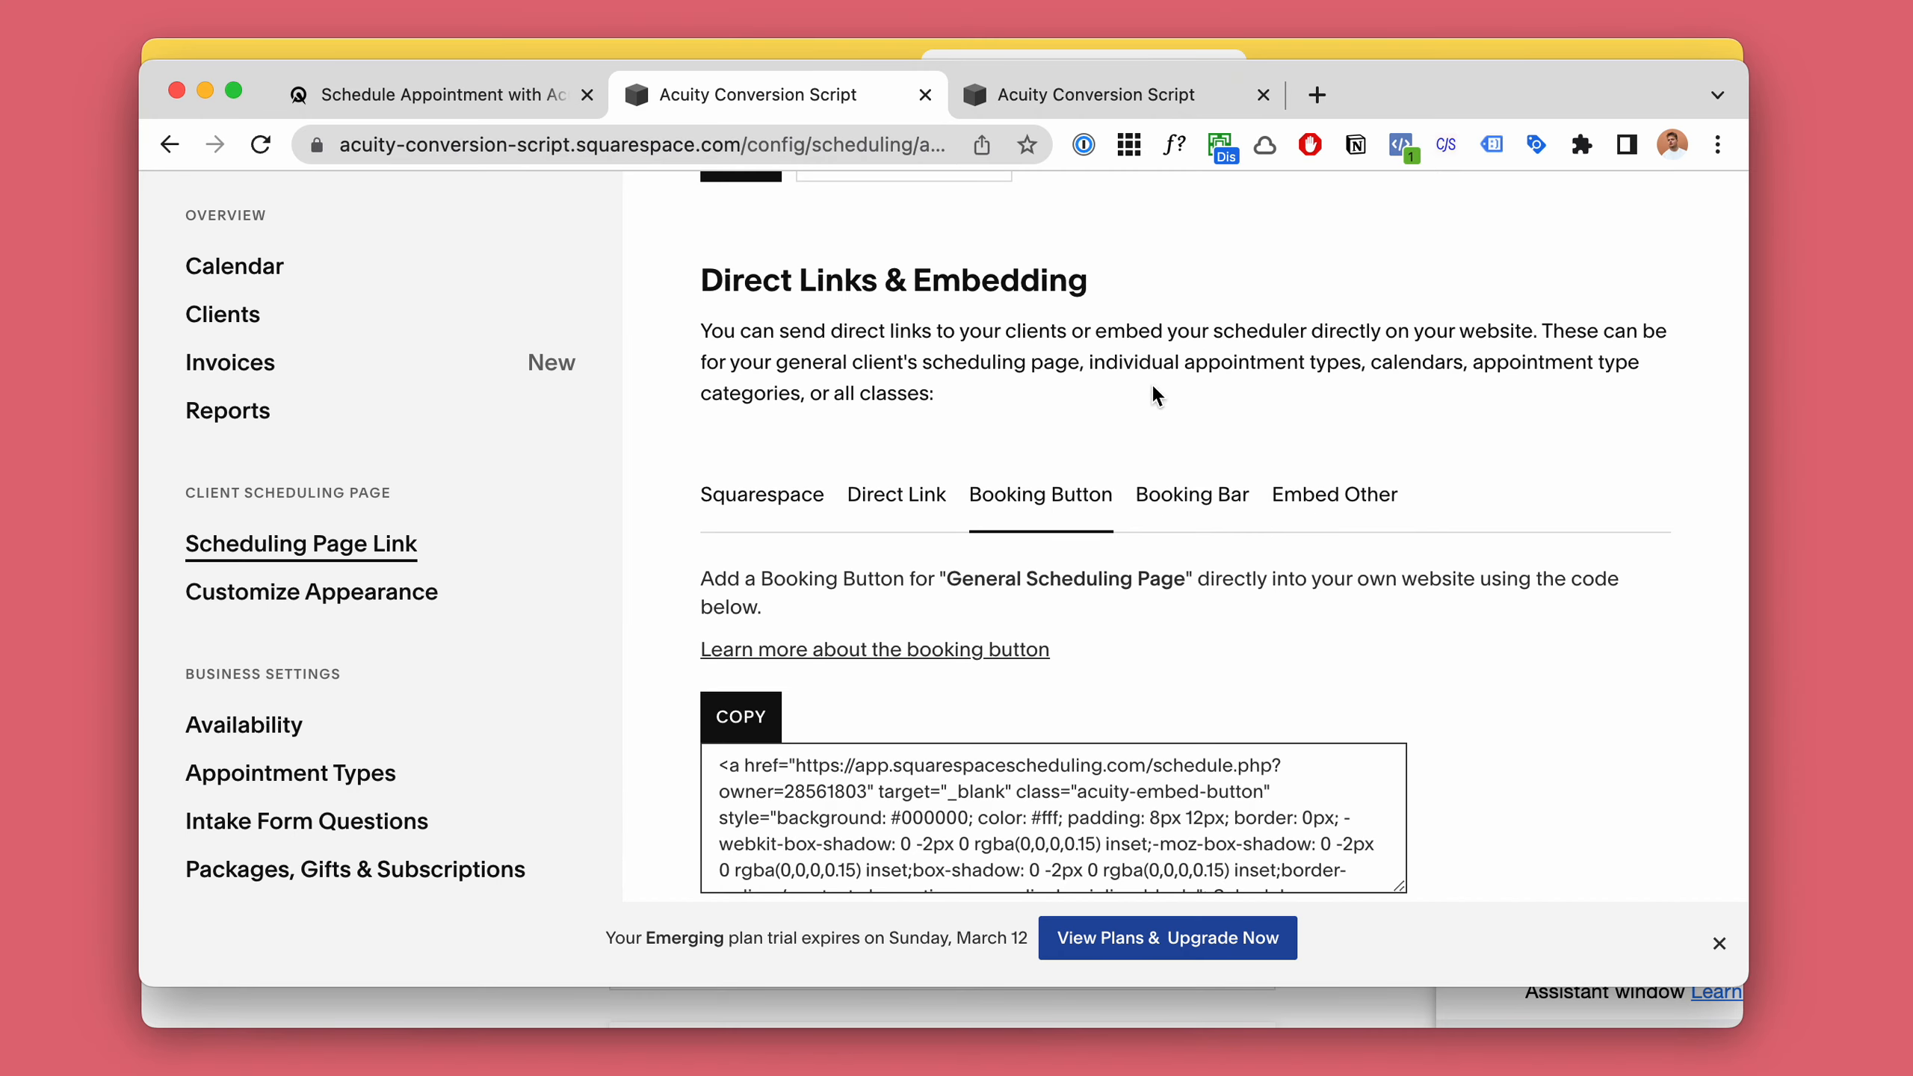
pyautogui.scroll(-1, 1009, 528)
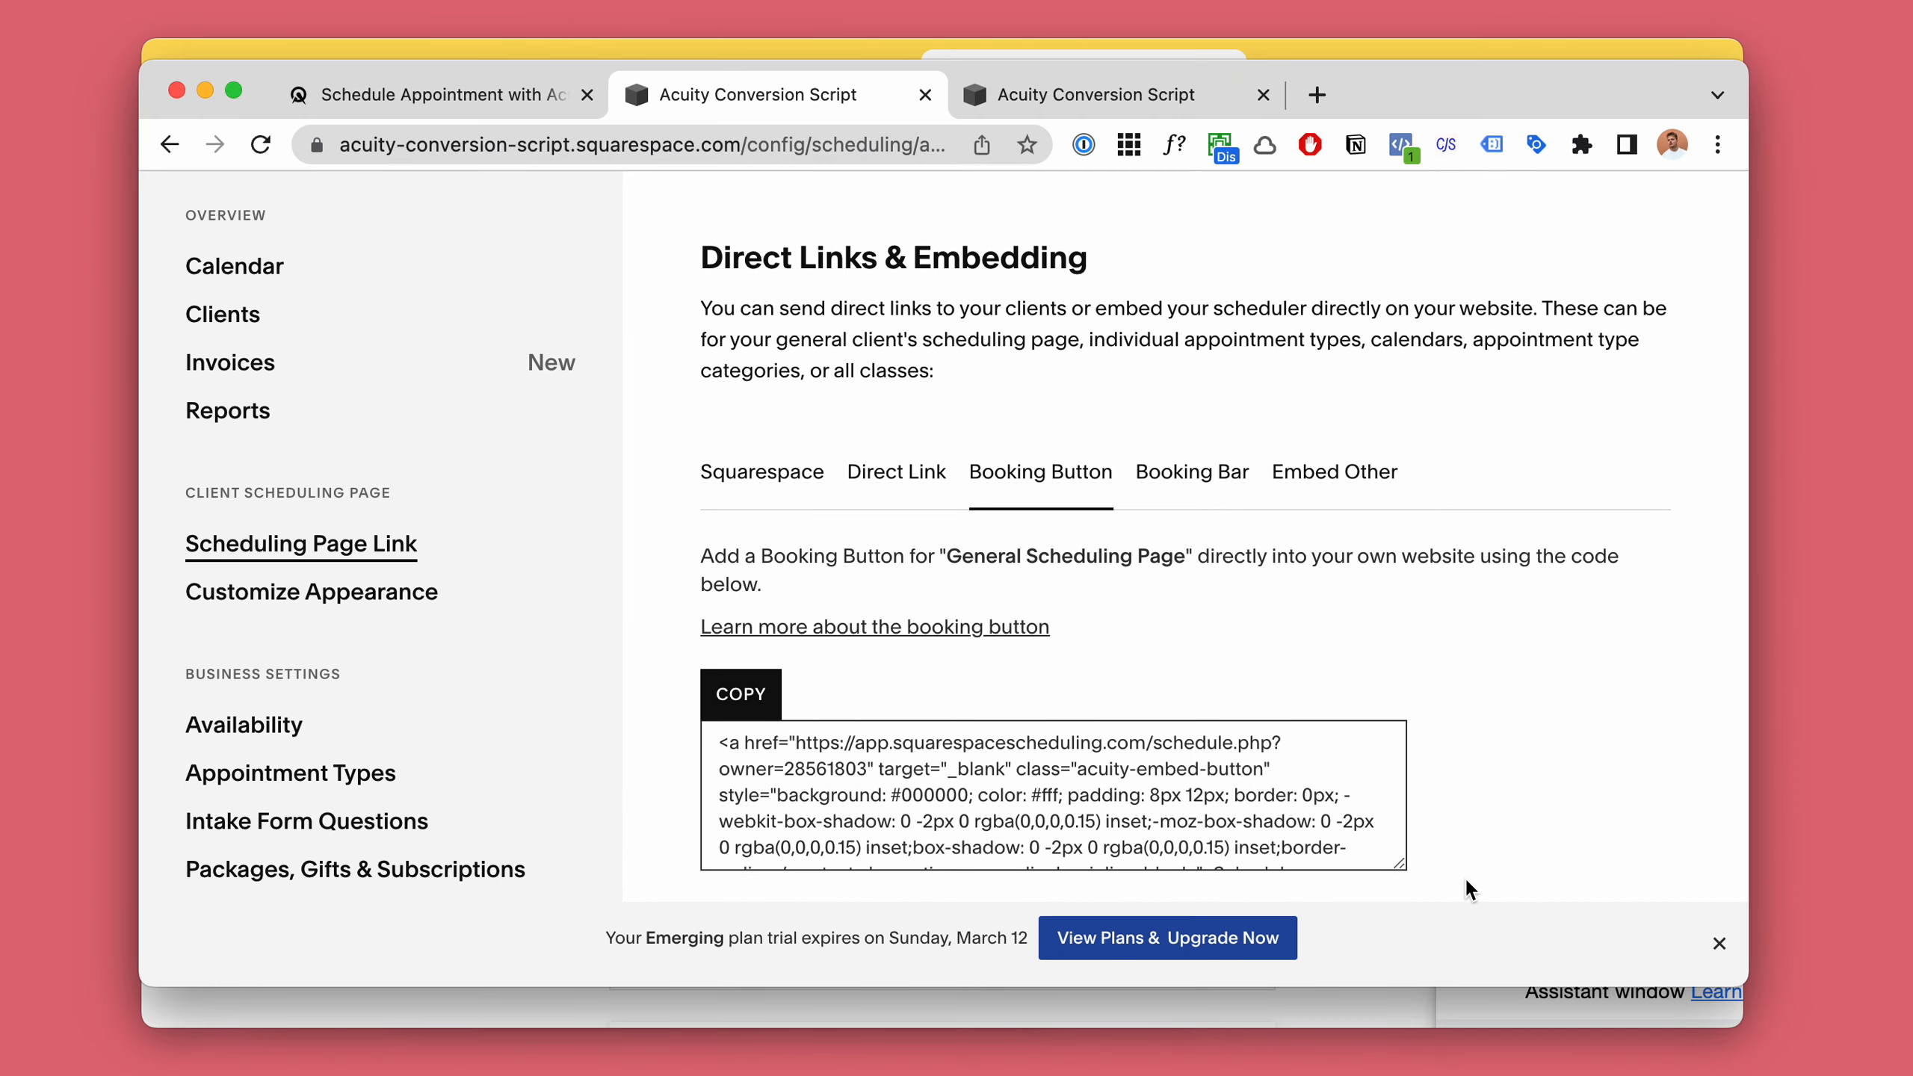
pyautogui.click(1718, 944)
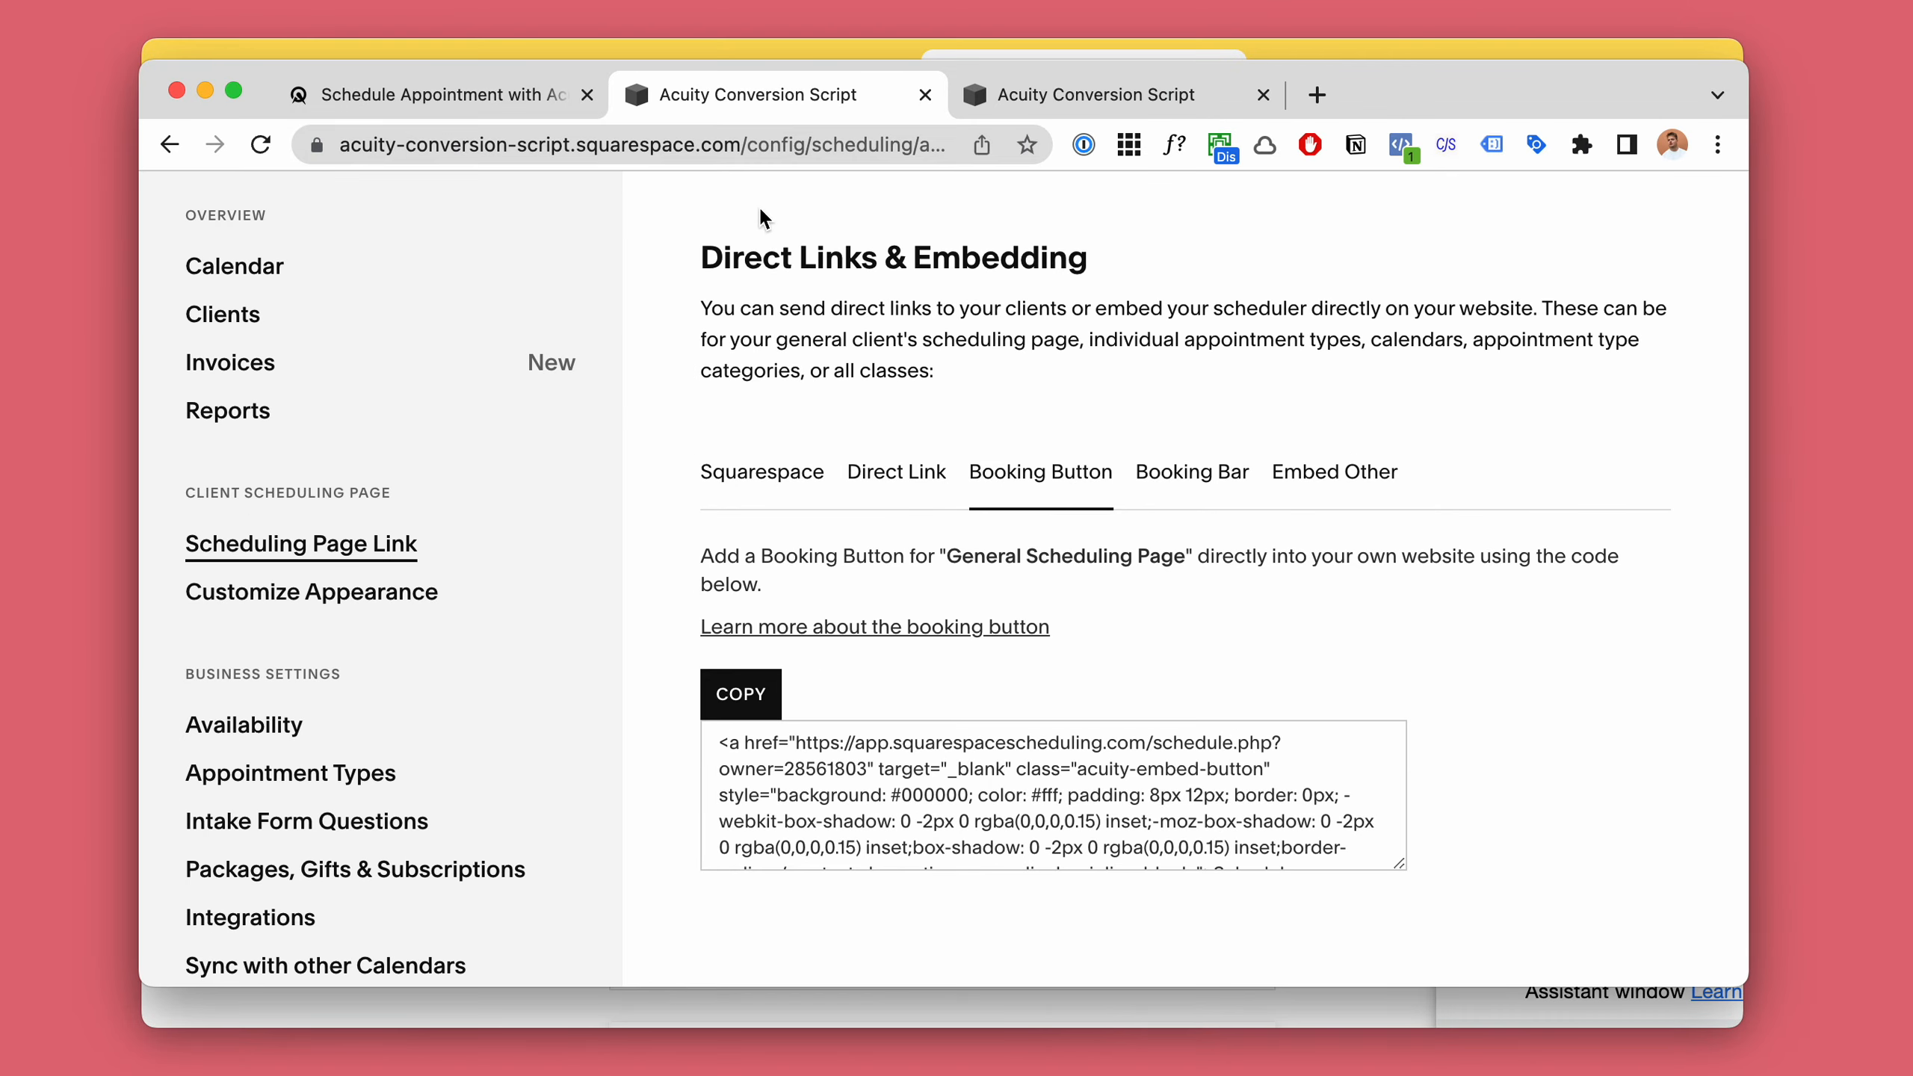
# Return to the scheduling page and highlight the as.me part of its address.
pyautogui.click(540, 94)
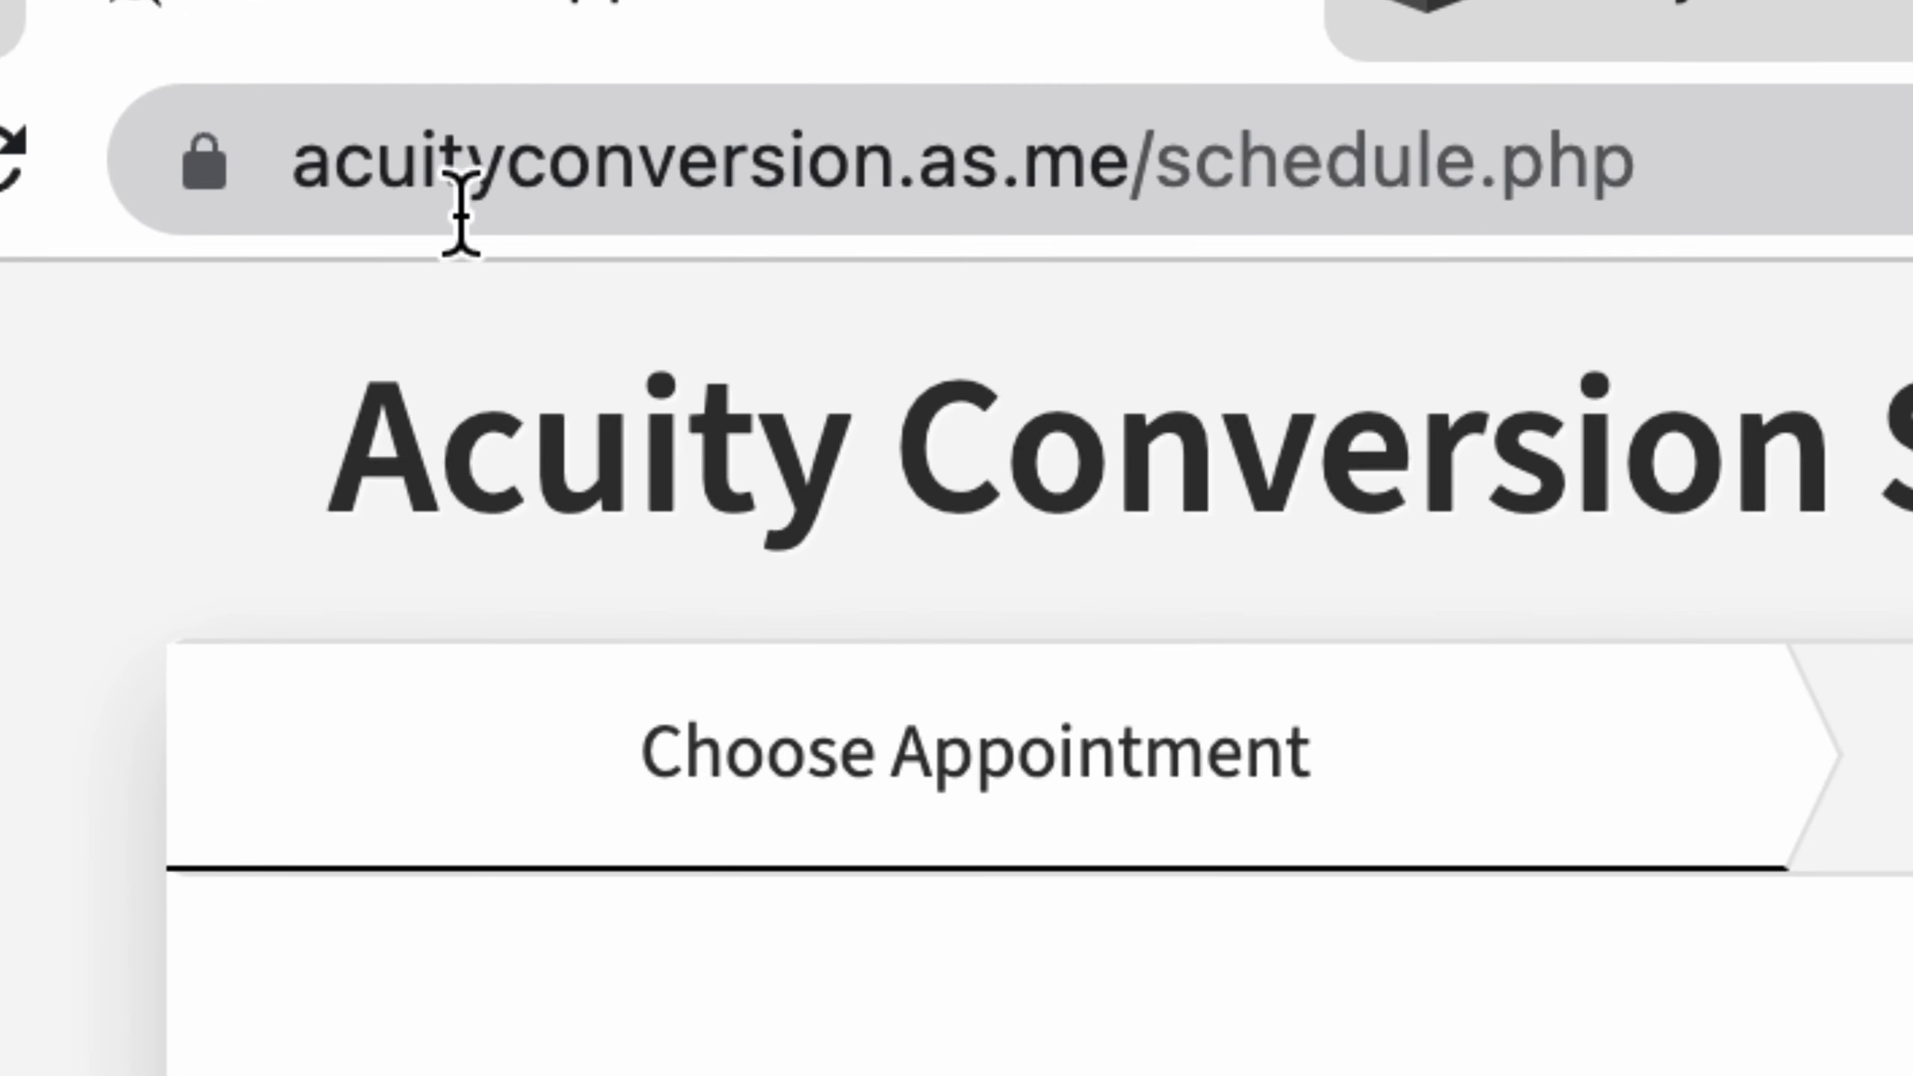
pyautogui.click(409, 181)
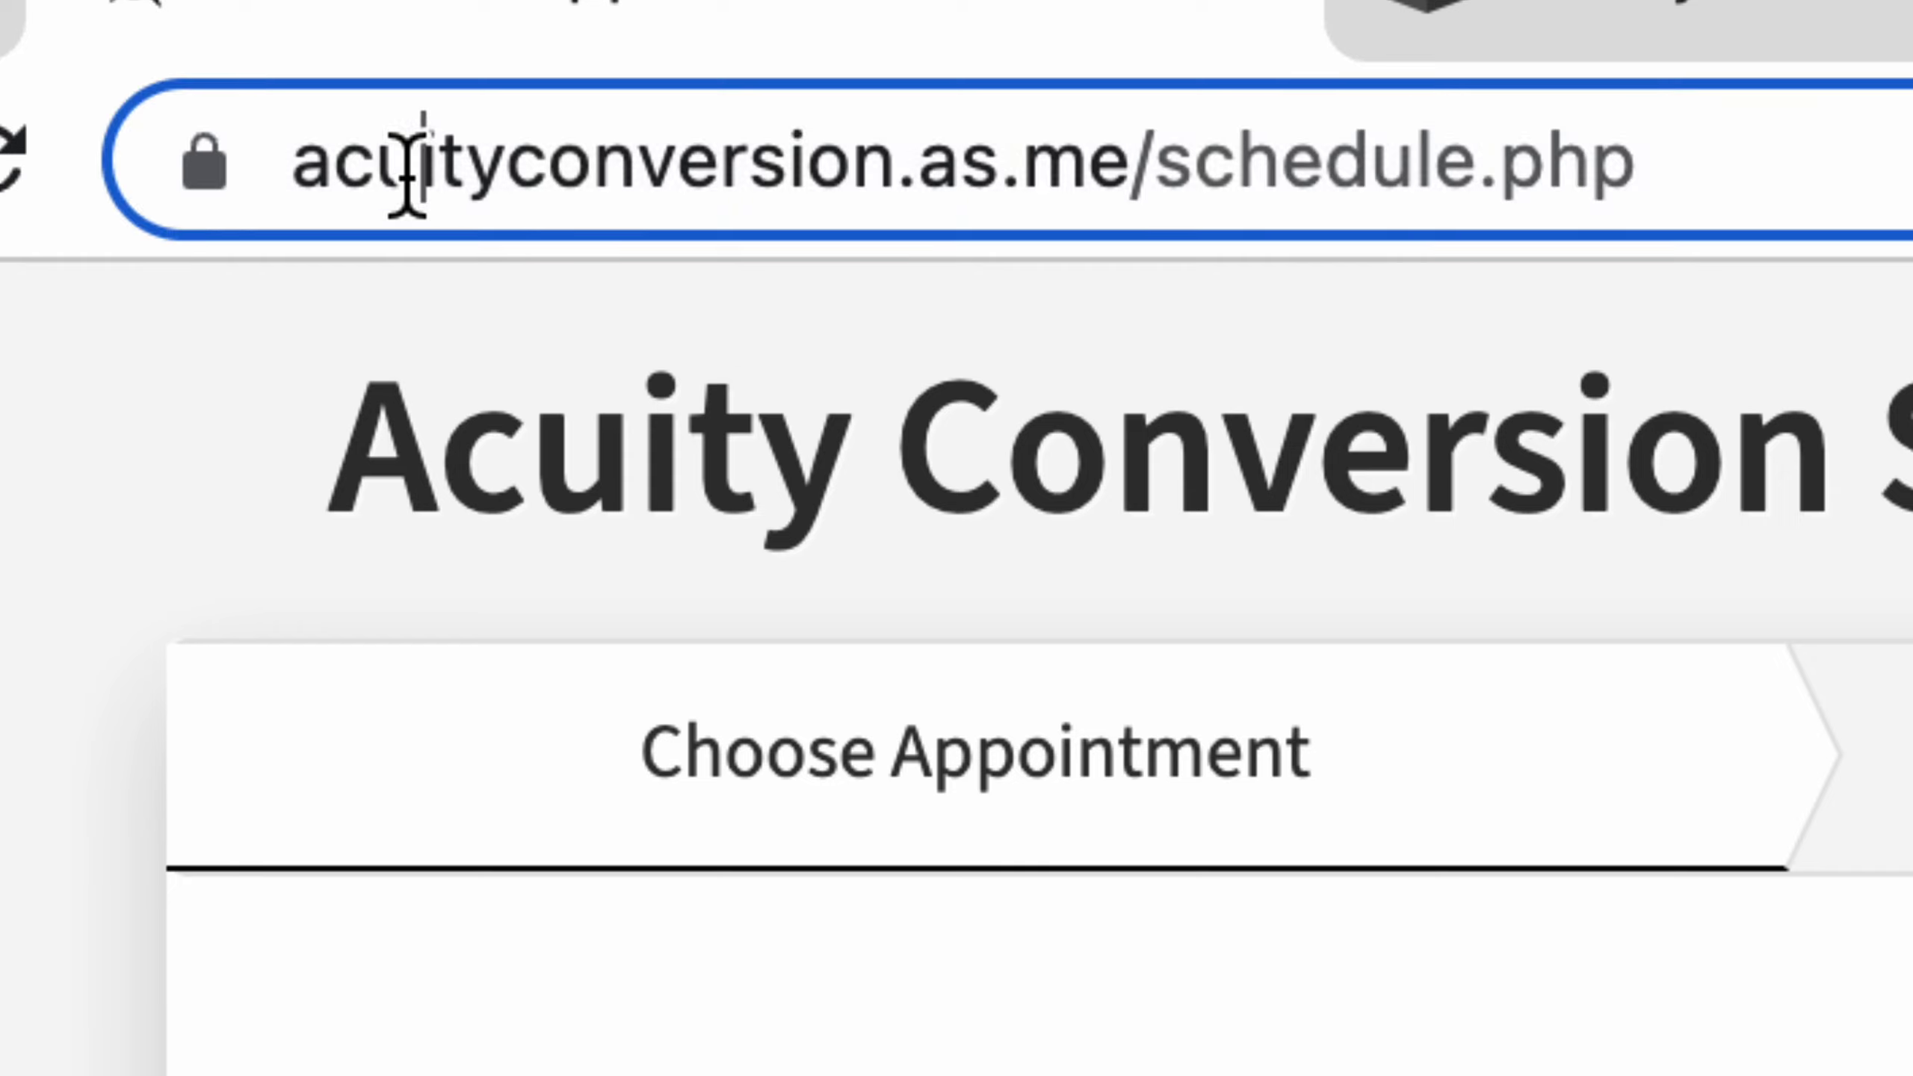
pyautogui.click(1152, 174)
pyautogui.moveTo(1165, 171); pyautogui.dragTo(1387, 170)
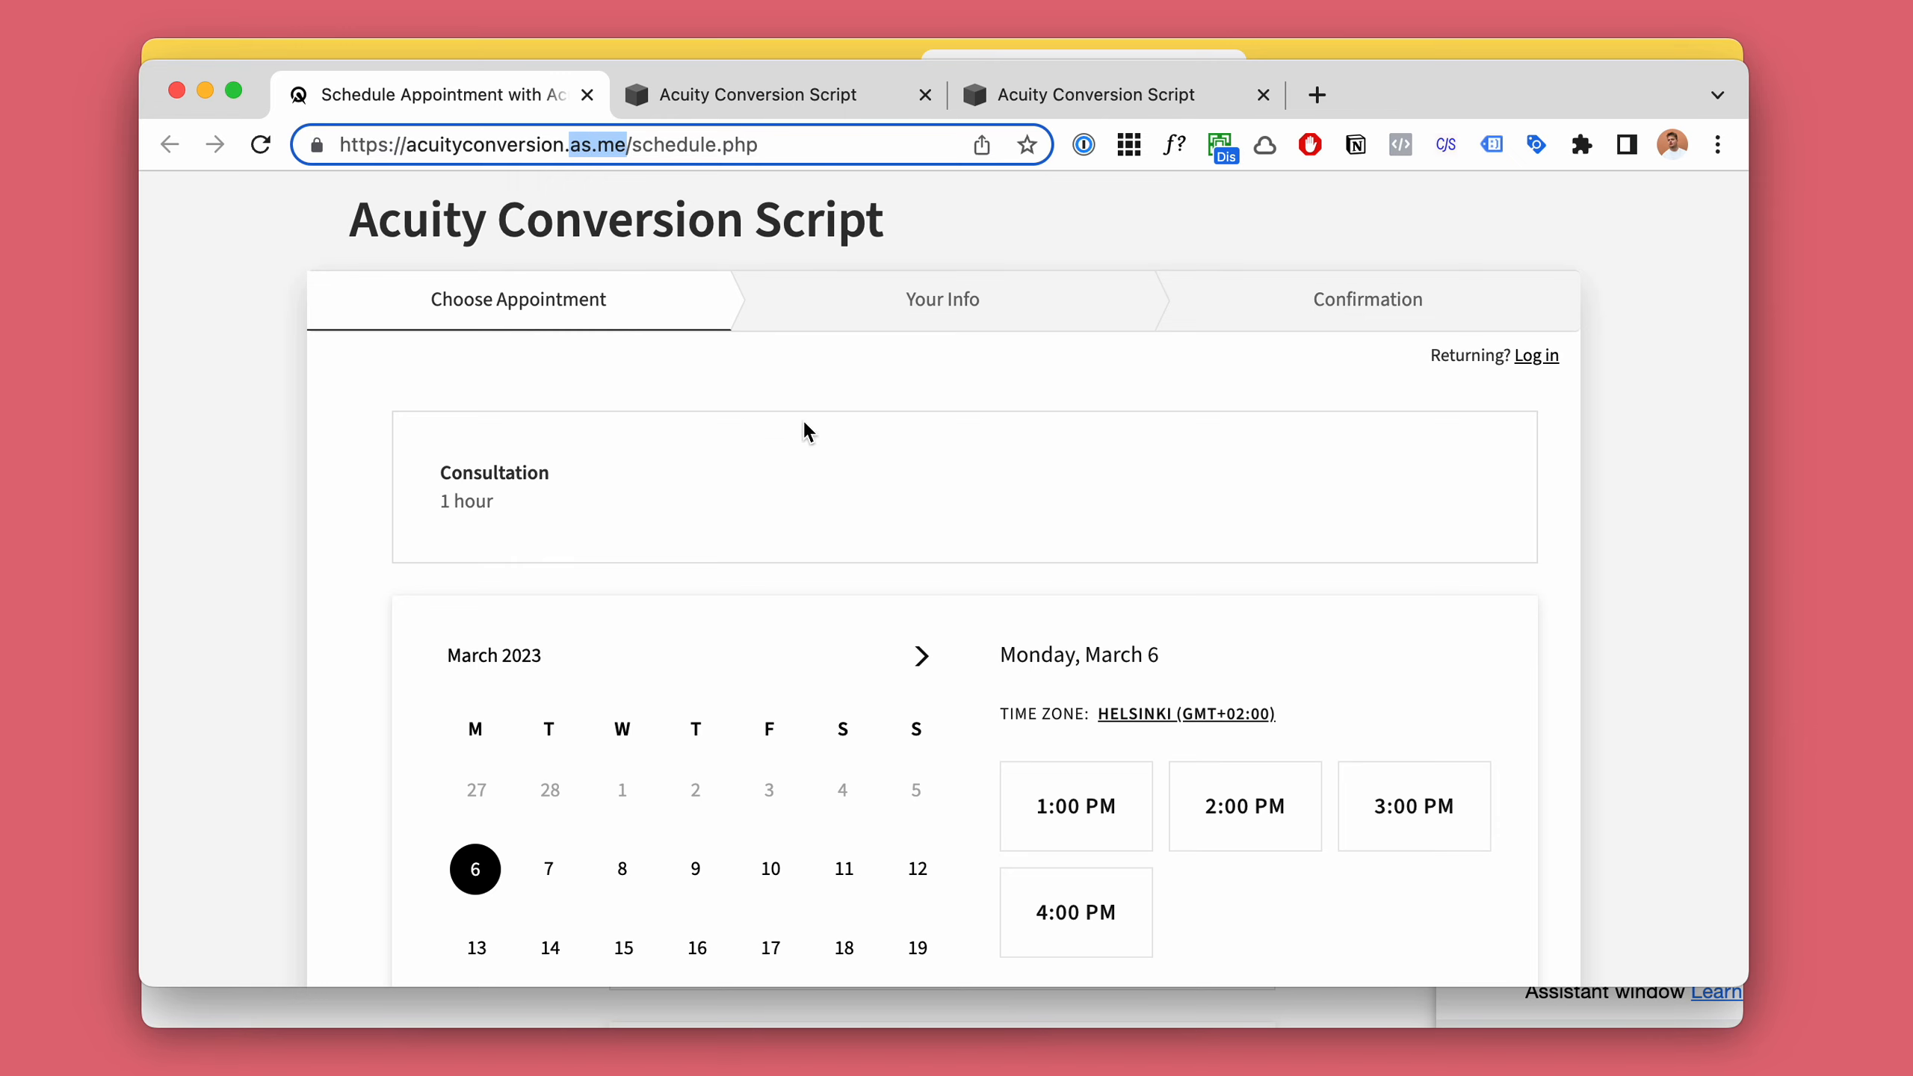
pyautogui.click(1523, 206)
# Switch to the Squarespace booking page in debug mode and pick March 11 on the booking calendar.
pyautogui.press('super+grave')
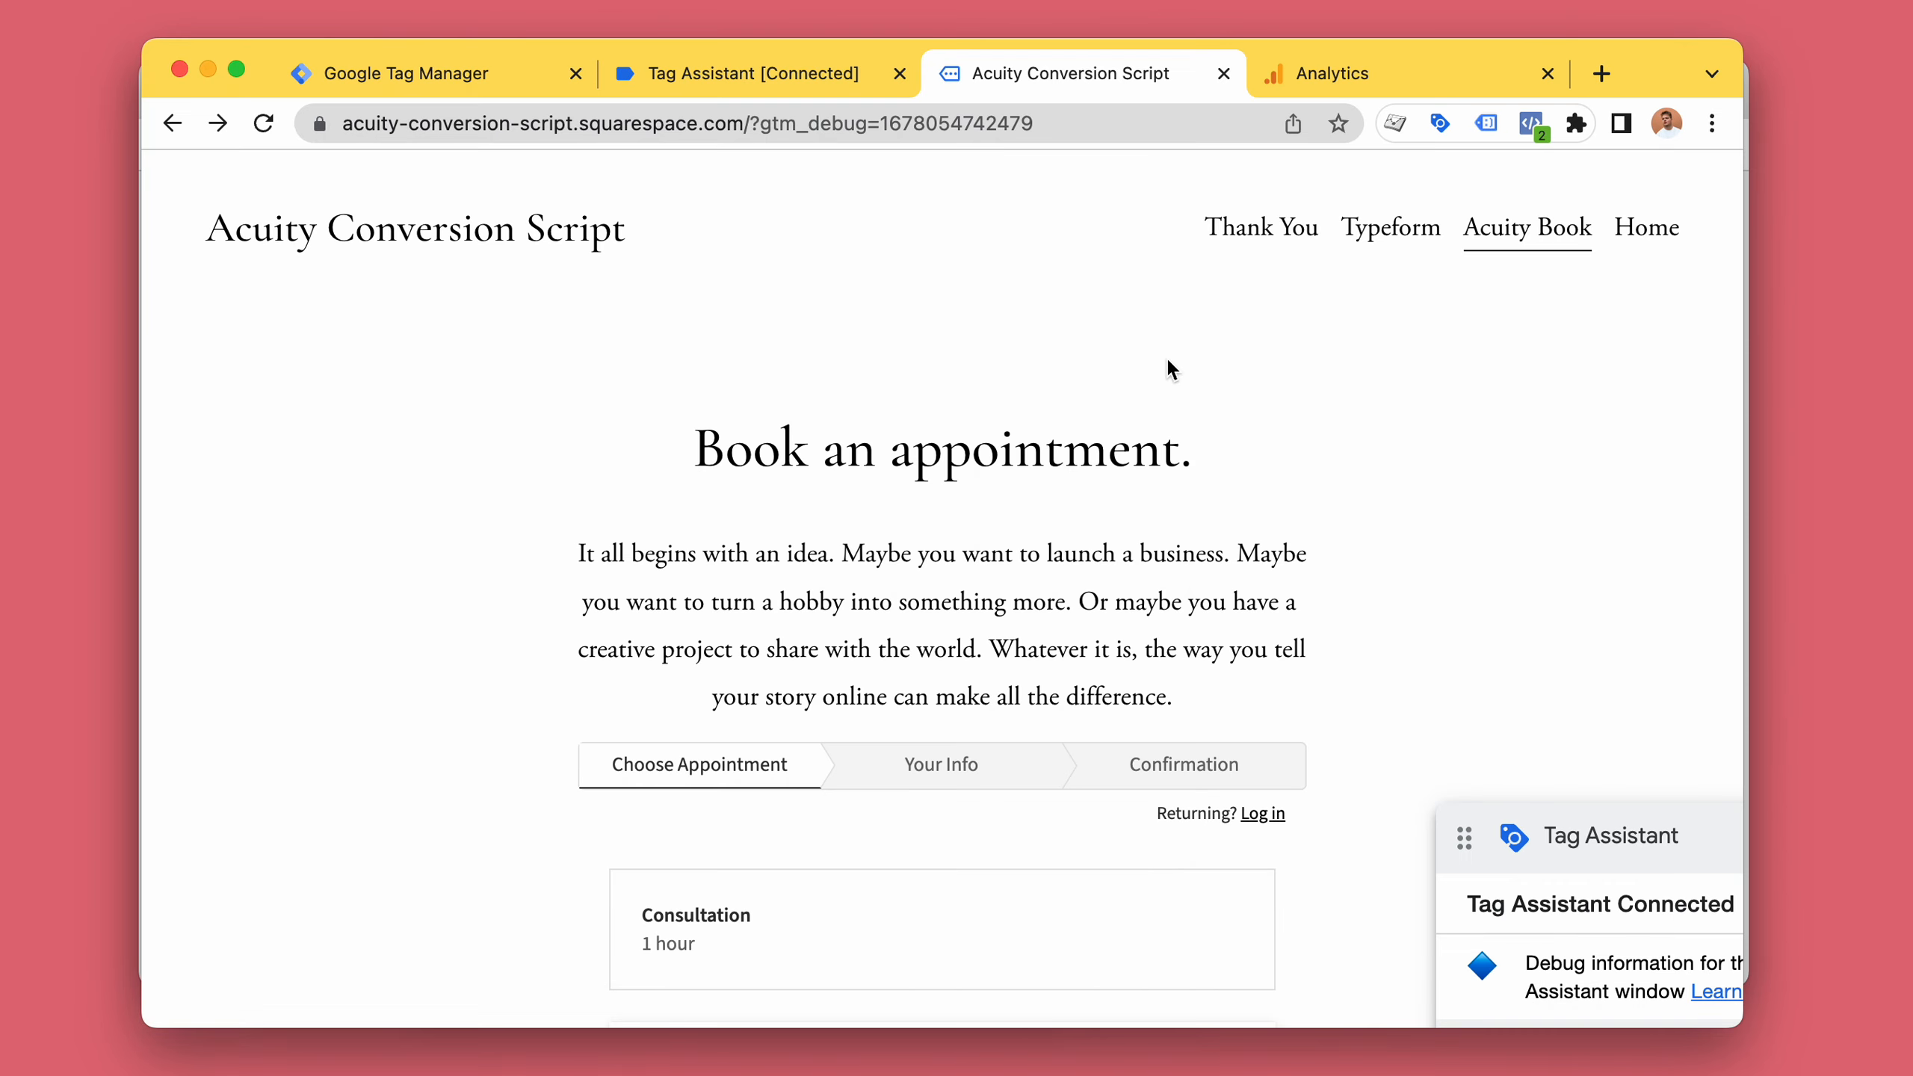
pyautogui.scroll(-1, 1363, 473)
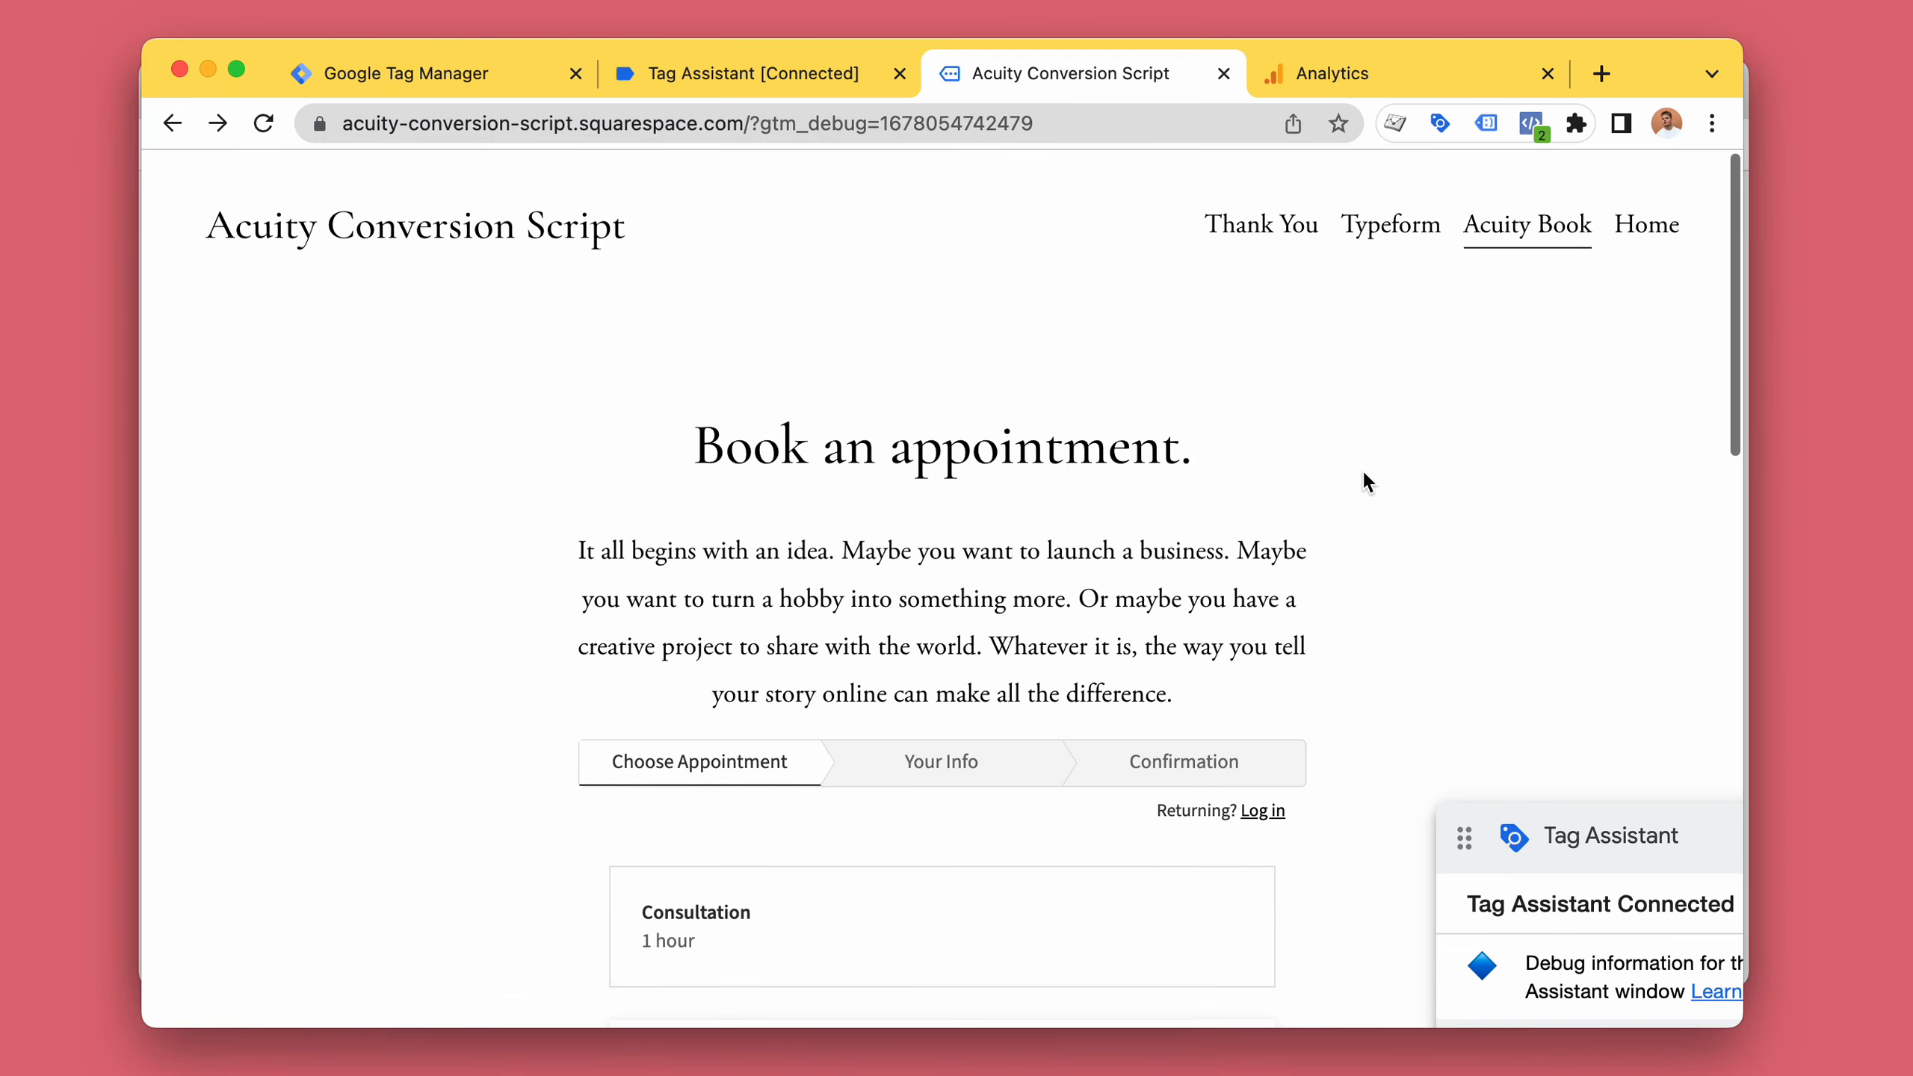
pyautogui.moveTo(1583, 851); pyautogui.dragTo(1546, 847)
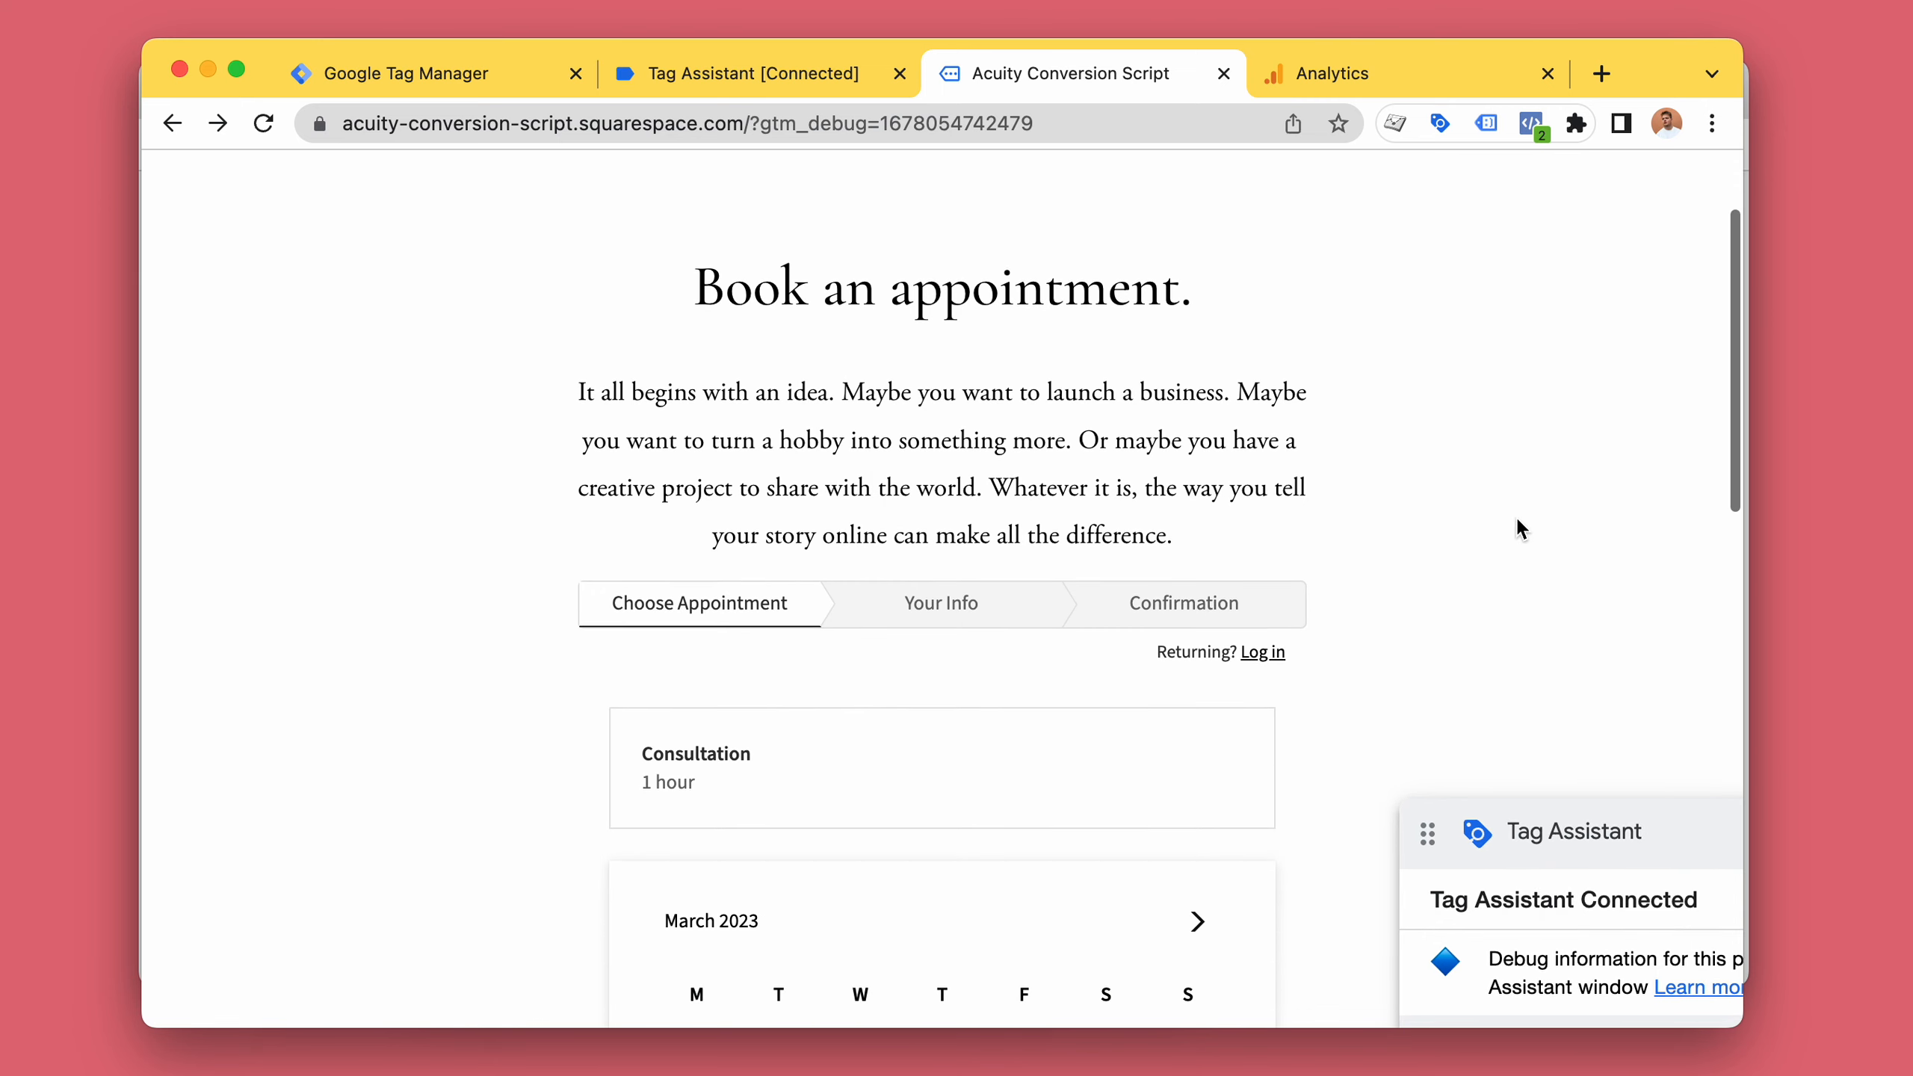
pyautogui.scroll(-10, 1515, 514)
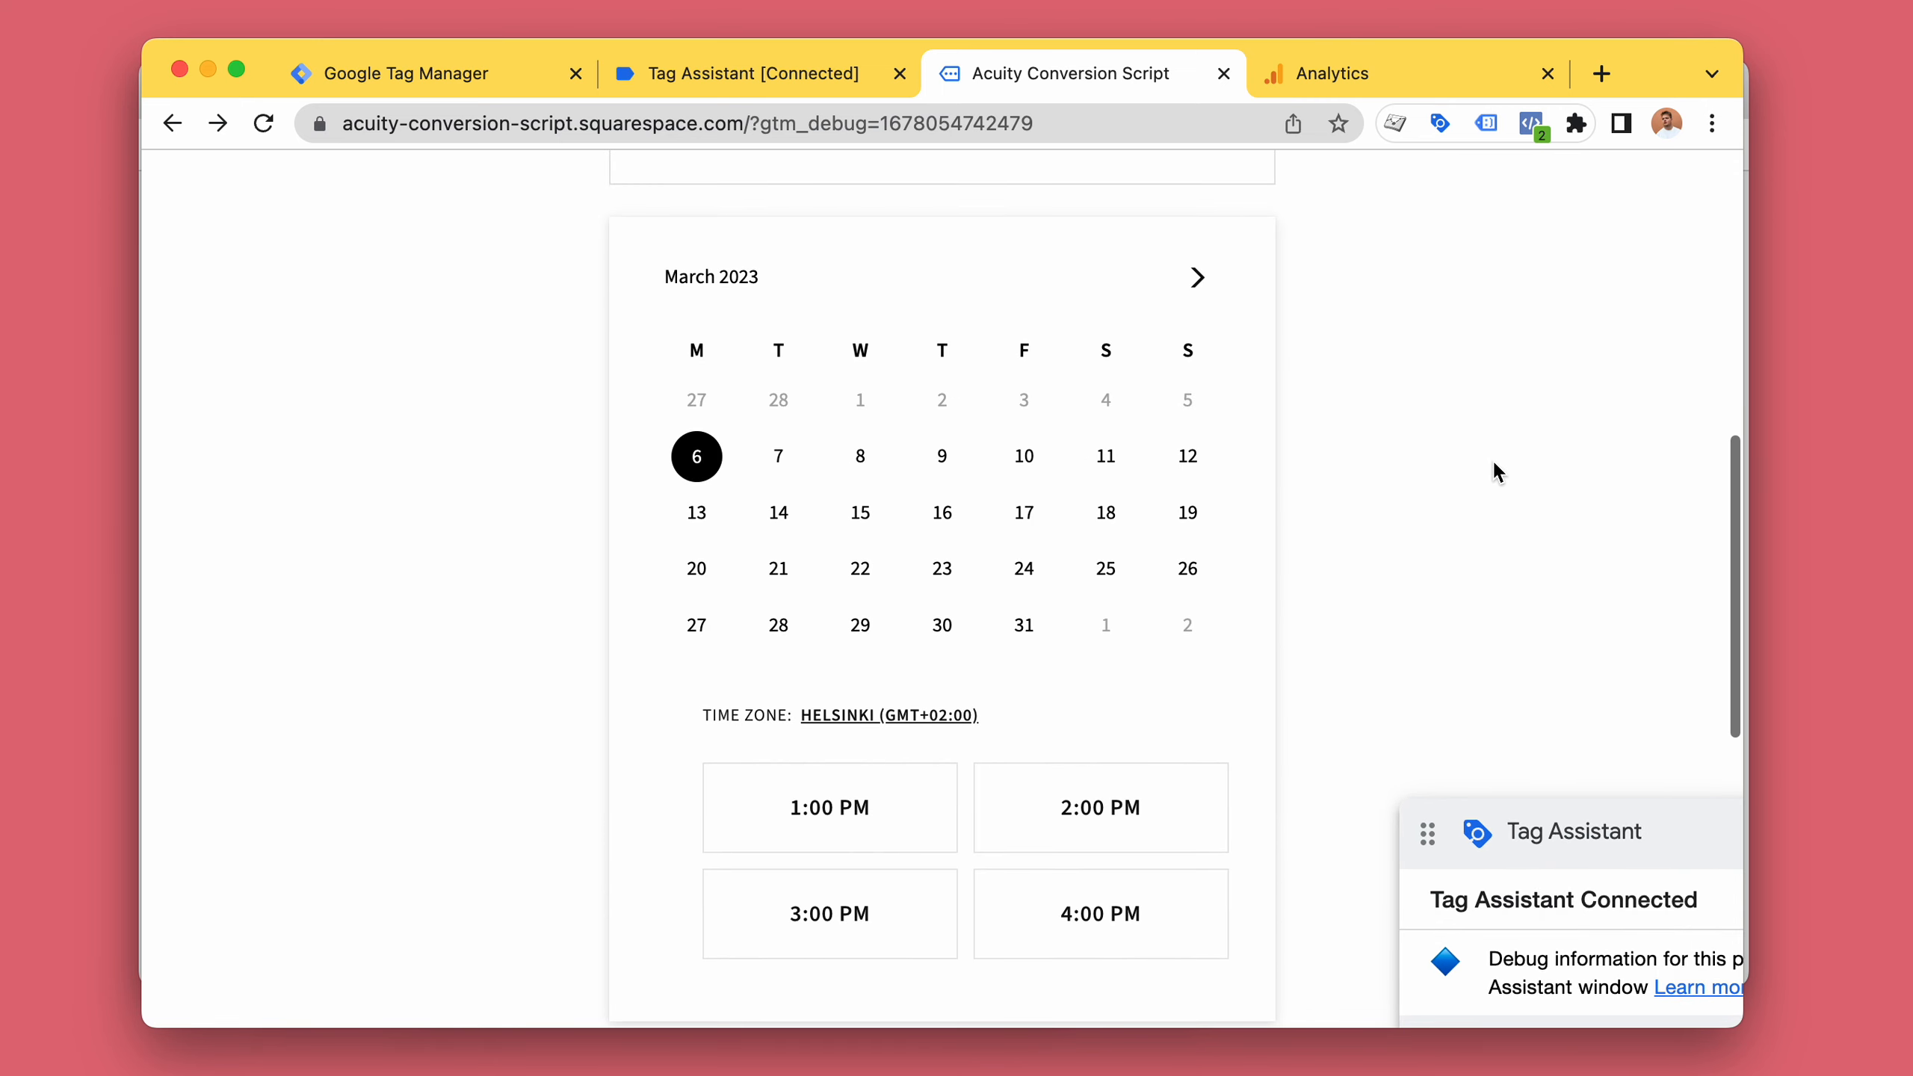
pyautogui.click(1106, 456)
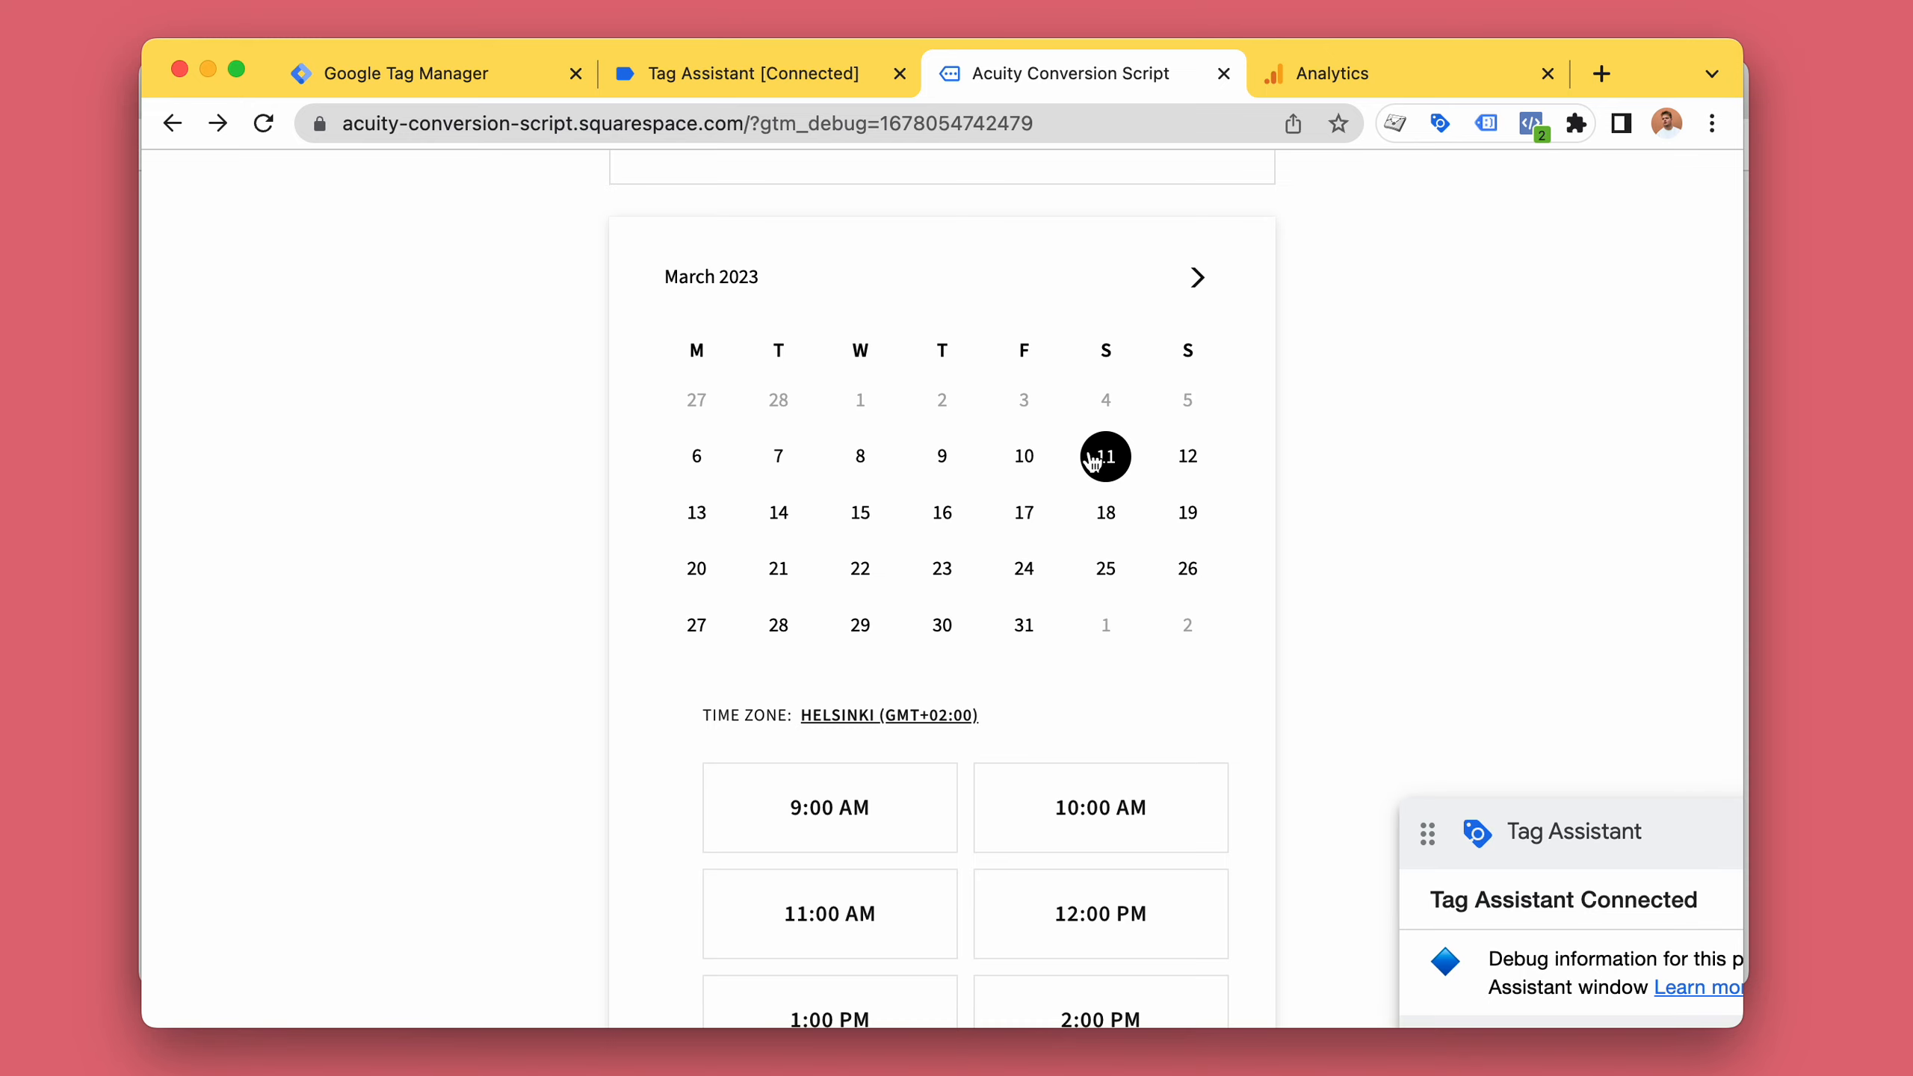
# Choose the 9:00 AM time slot and select it to continue to the booking form.
pyautogui.scroll(-10, 923, 496)
pyautogui.scroll(5, 986, 437)
pyautogui.click(927, 297)
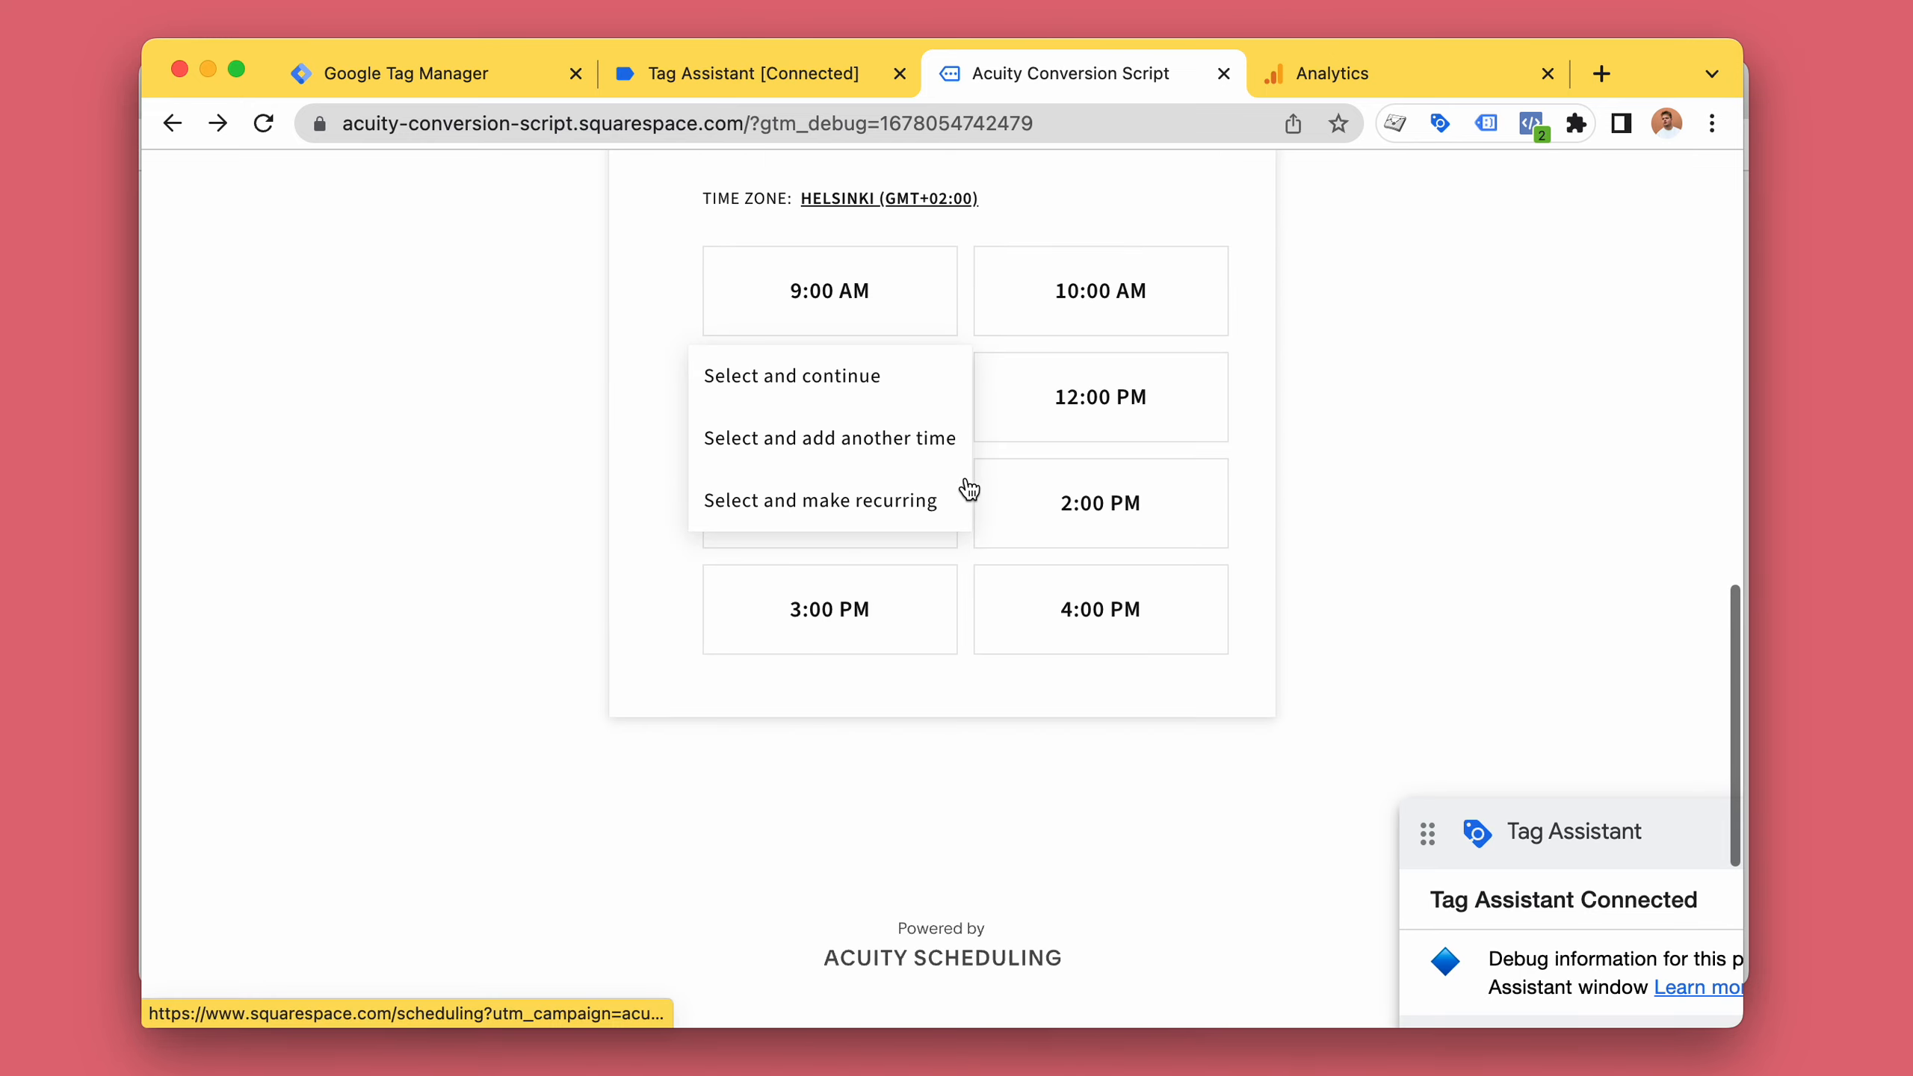
pyautogui.click(905, 389)
# Fill in the booking form with first name test, last name tset, and a saved email address.
pyautogui.write('test')
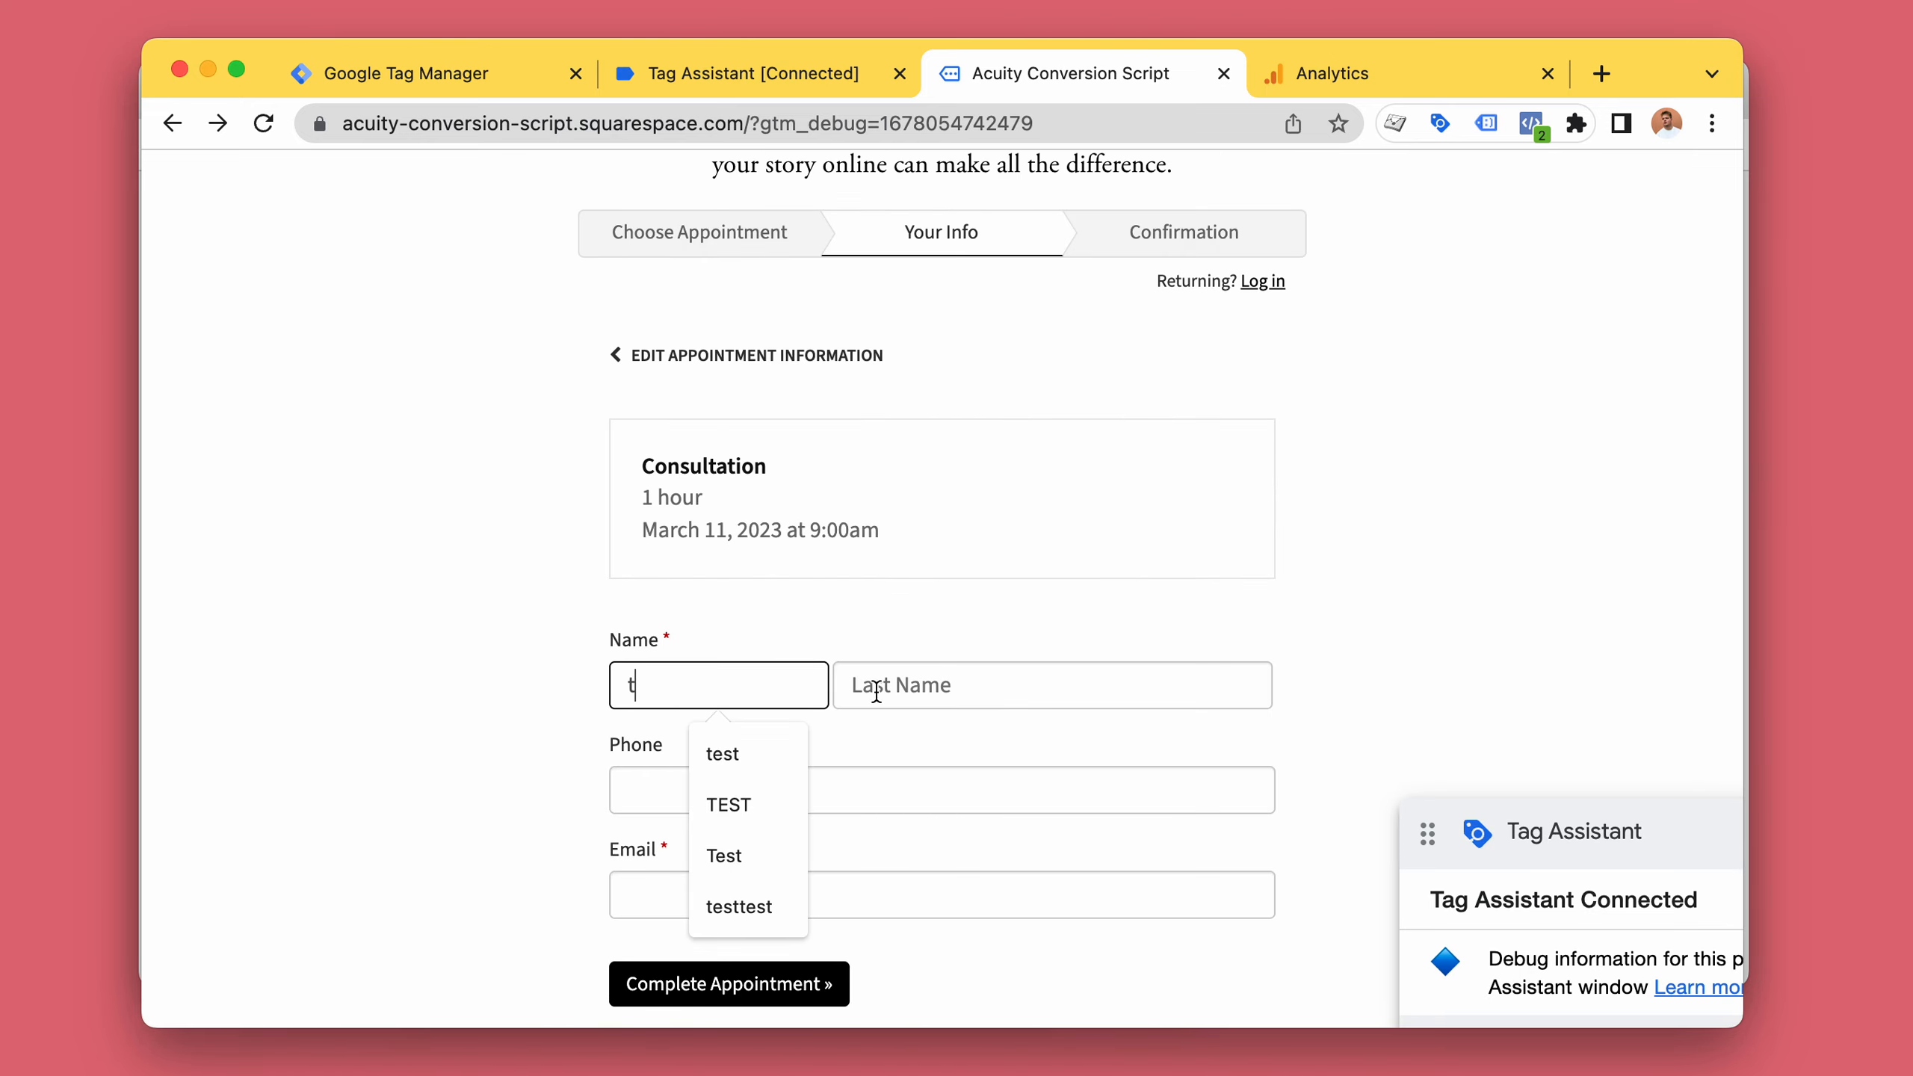
pyautogui.click(918, 683)
pyautogui.write('test')
pyautogui.click(859, 908)
pyautogui.click(957, 590)
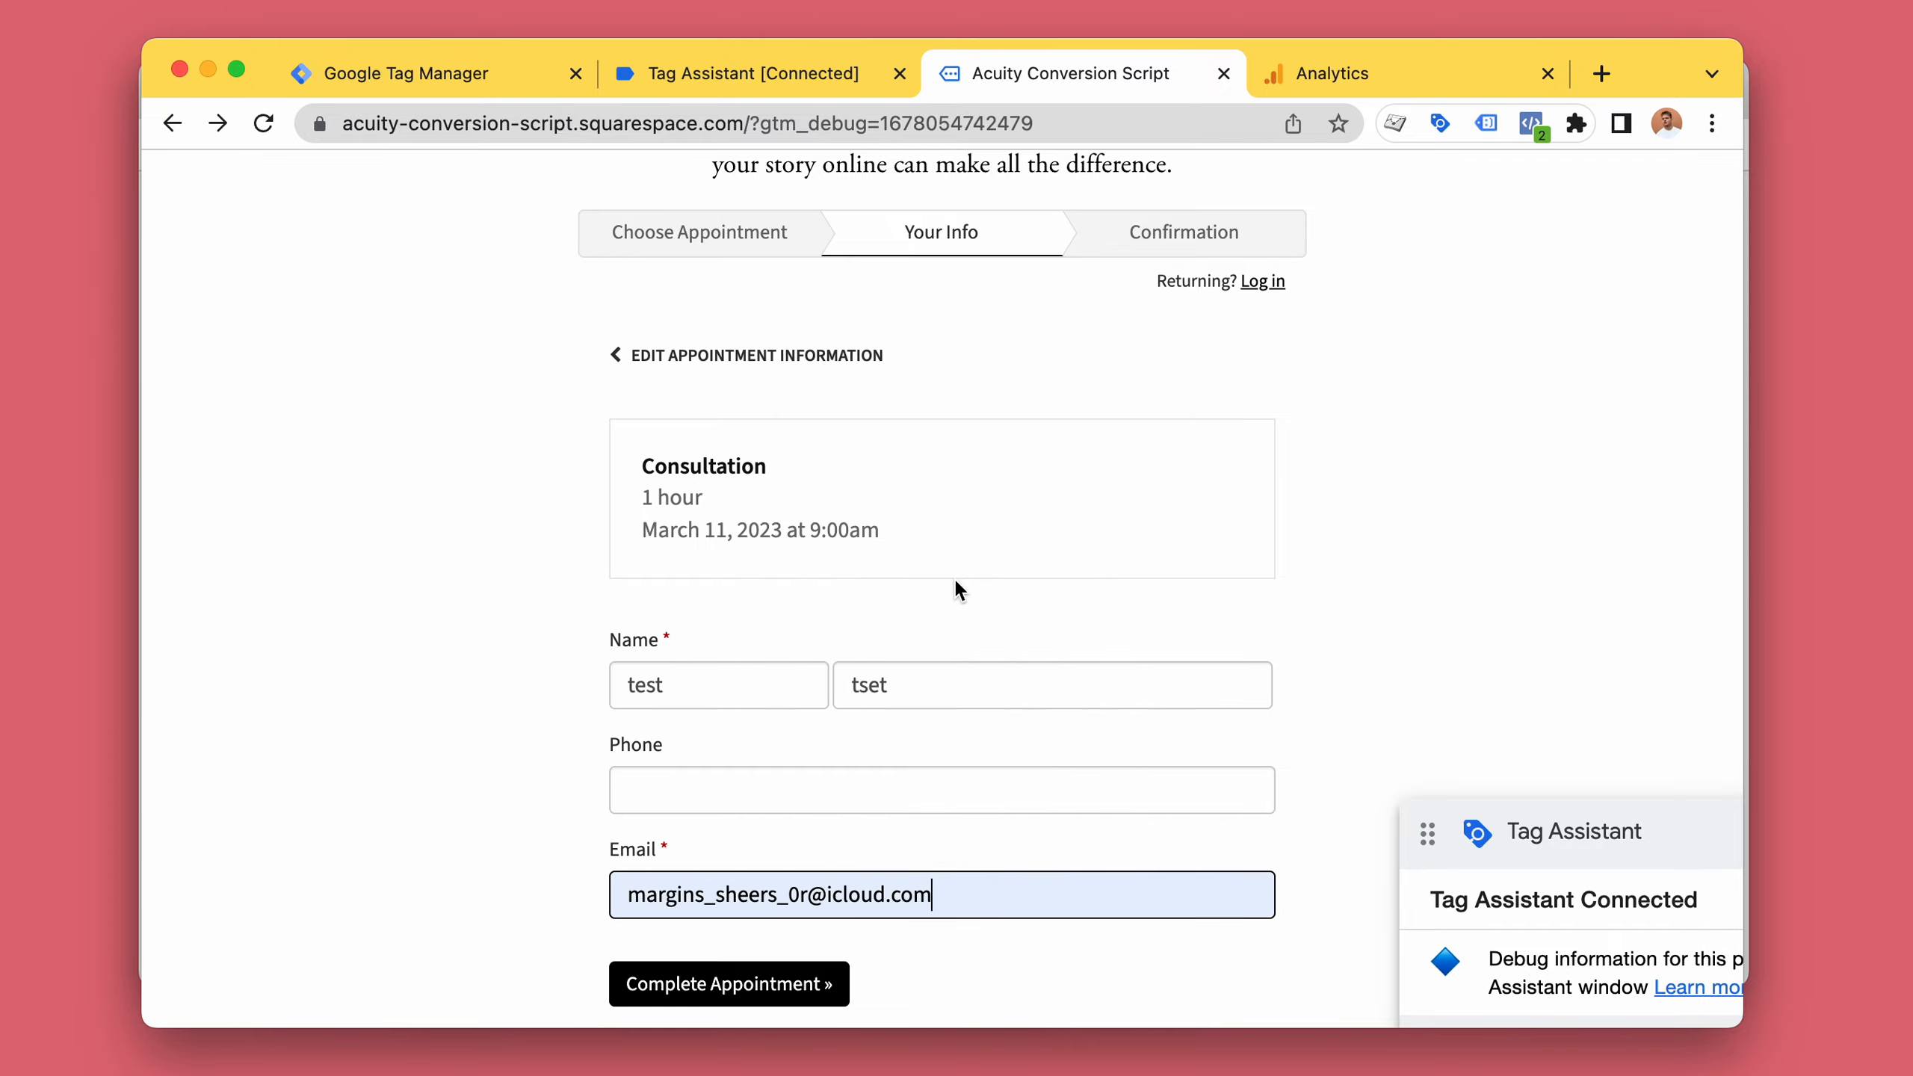
# Clear the Tag Assistant debug summary and return to the filled booking form.
pyautogui.scroll(-3, 1451, 662)
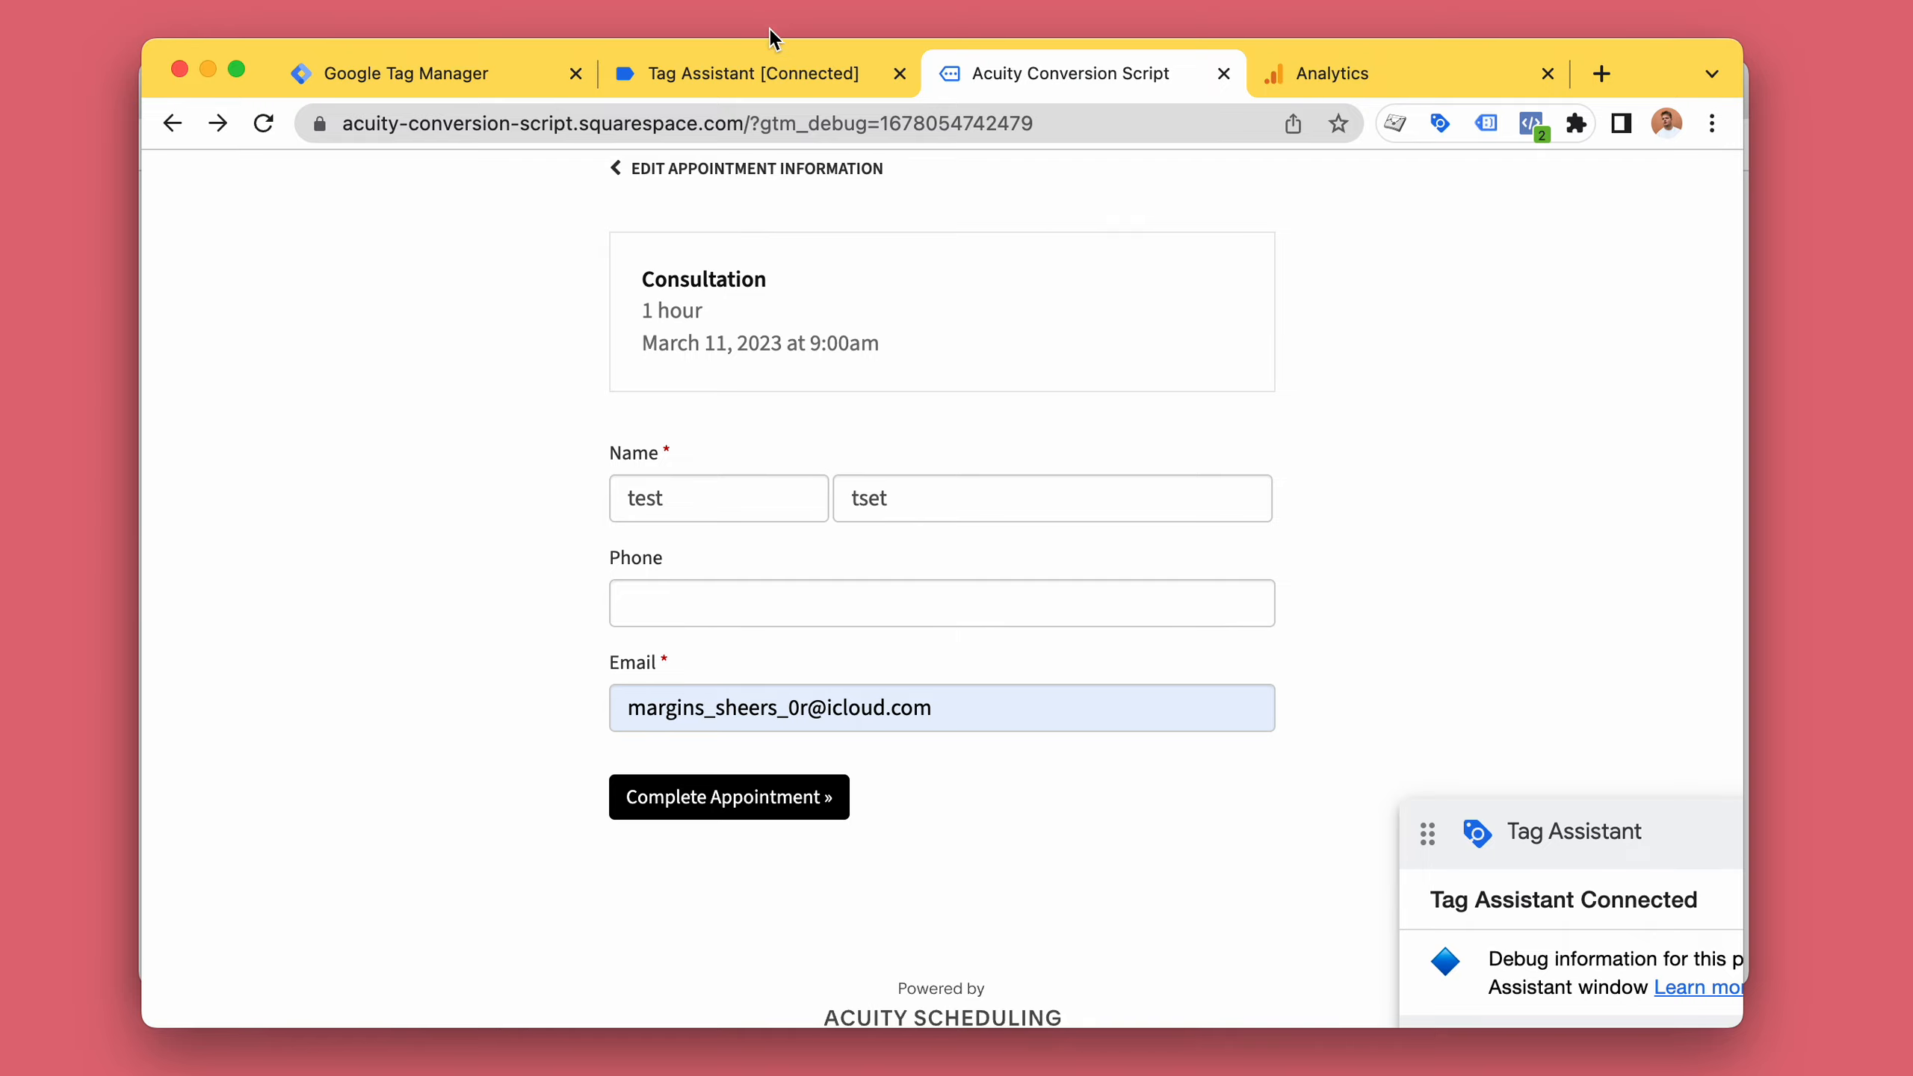
pyautogui.click(776, 73)
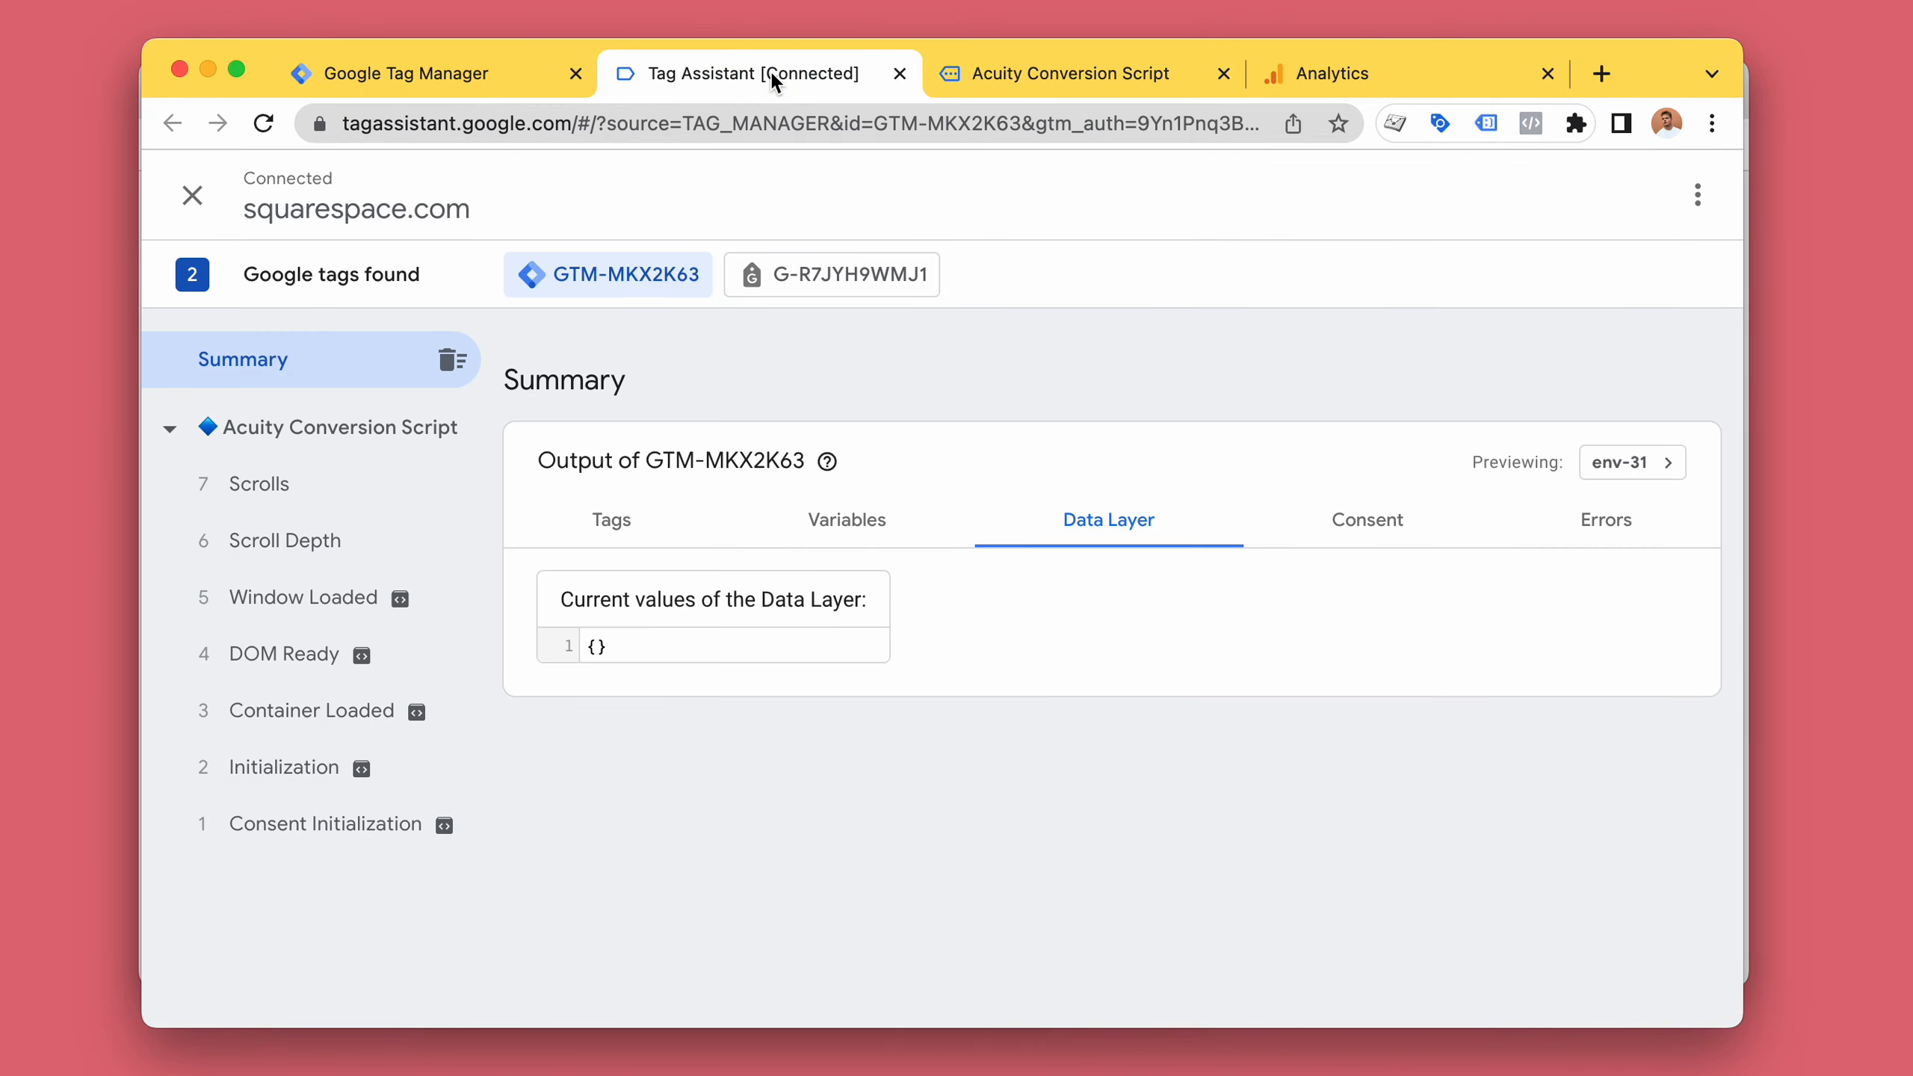
pyautogui.click(451, 362)
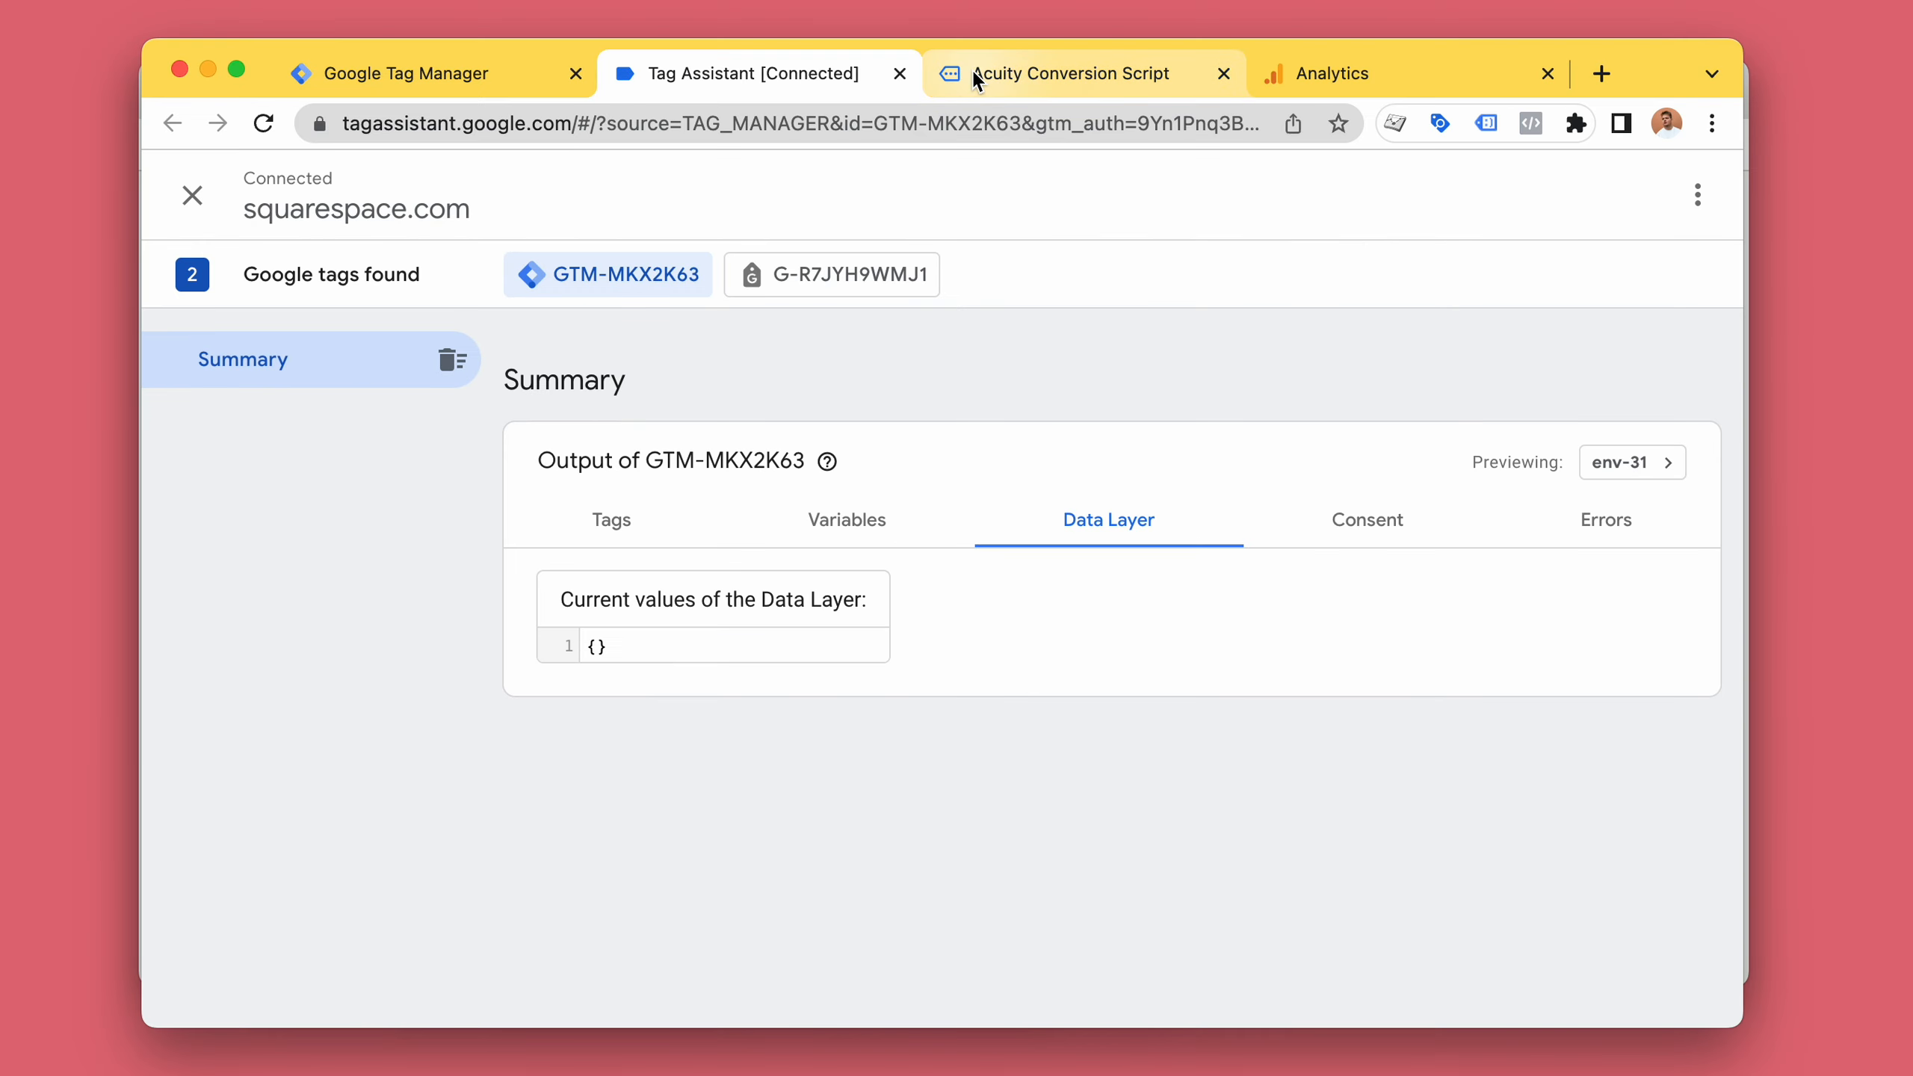
pyautogui.click(971, 78)
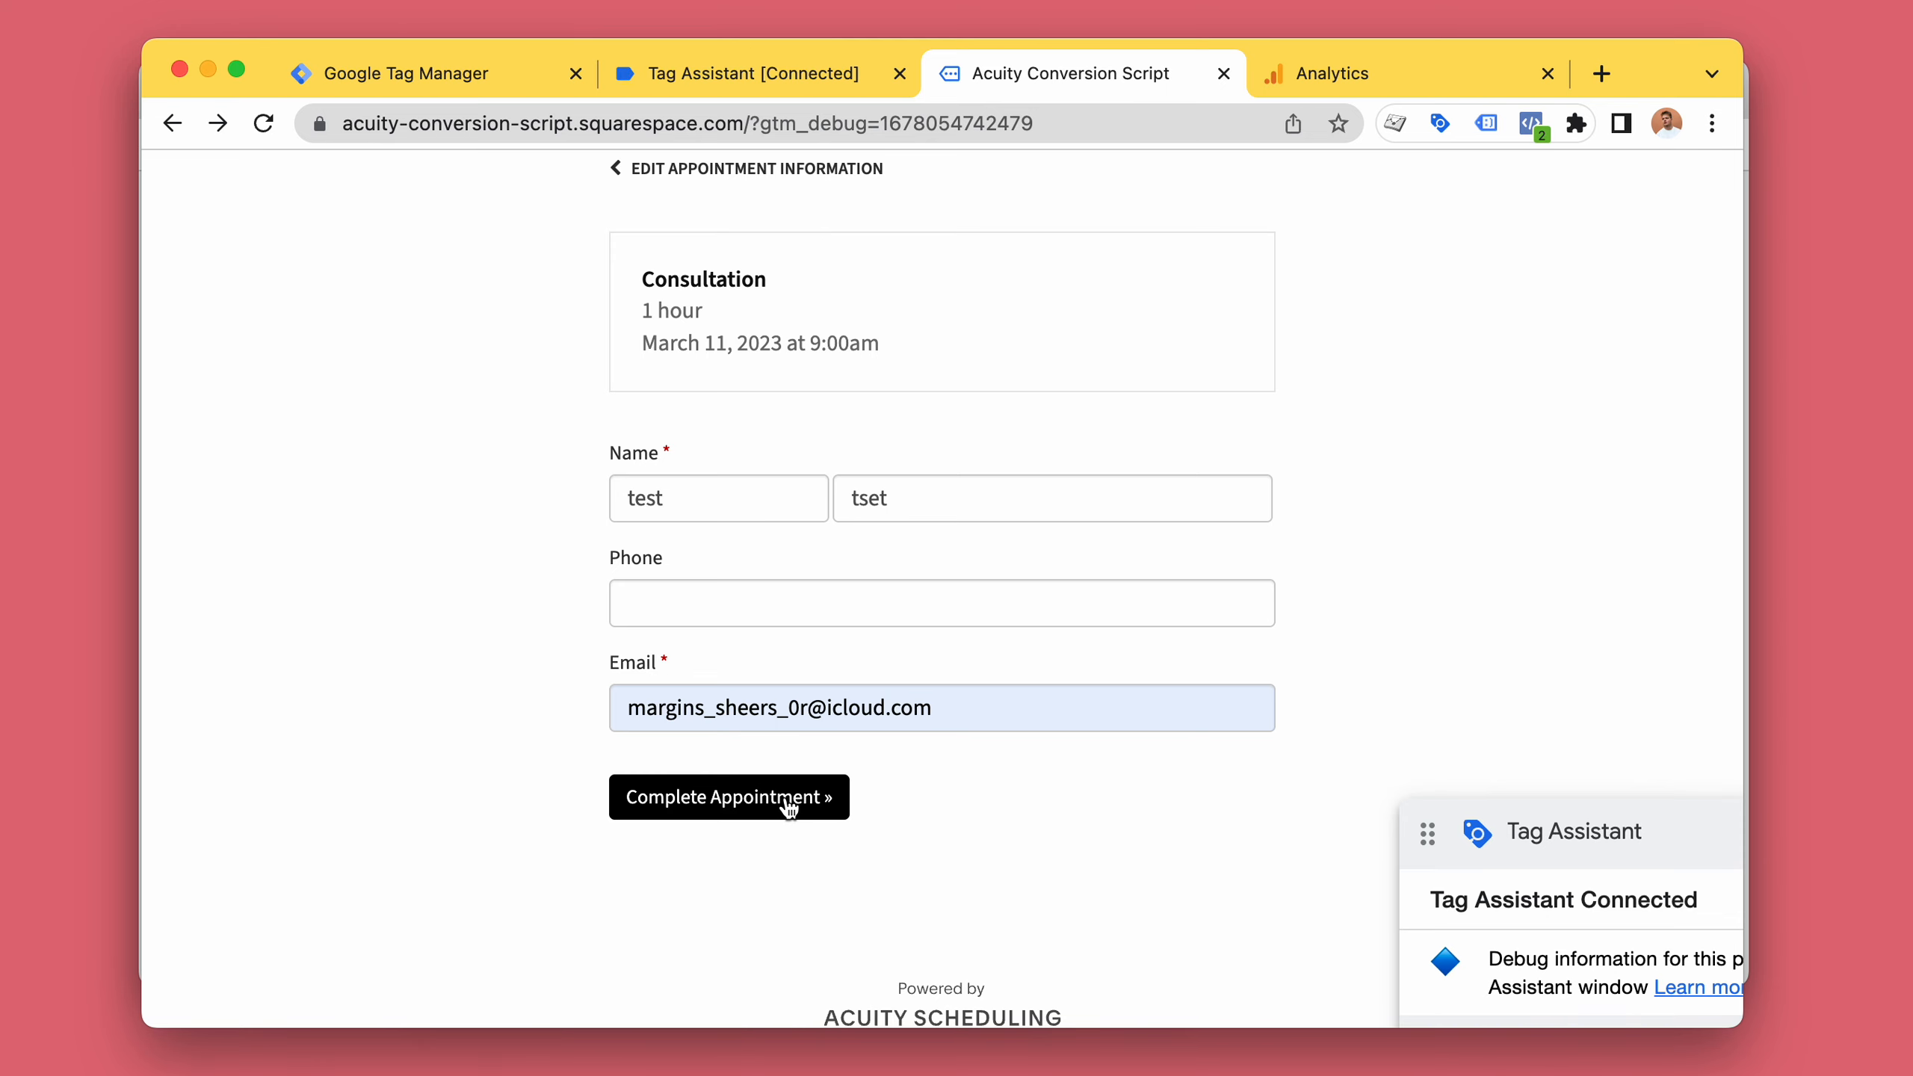
# Submit the booking by completing the Consultation appointment.
pyautogui.click(801, 78)
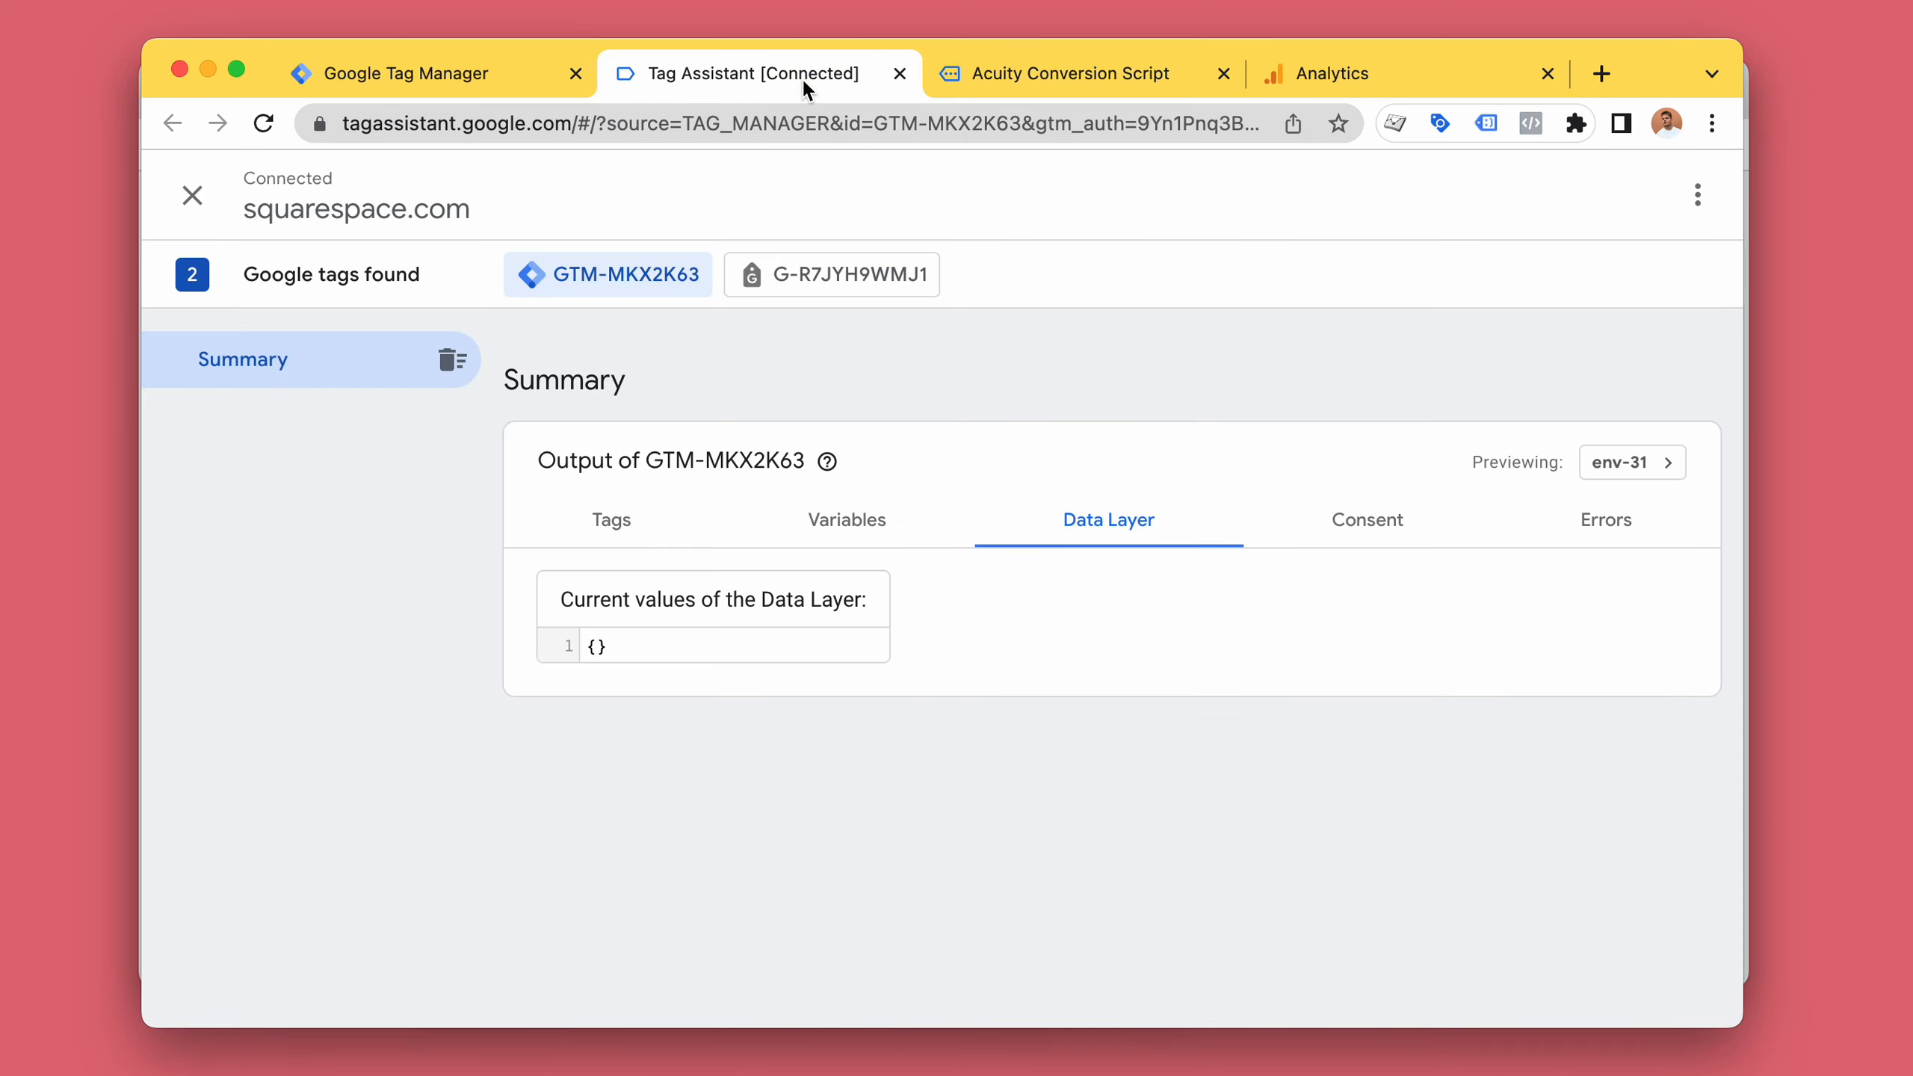
pyautogui.click(1064, 68)
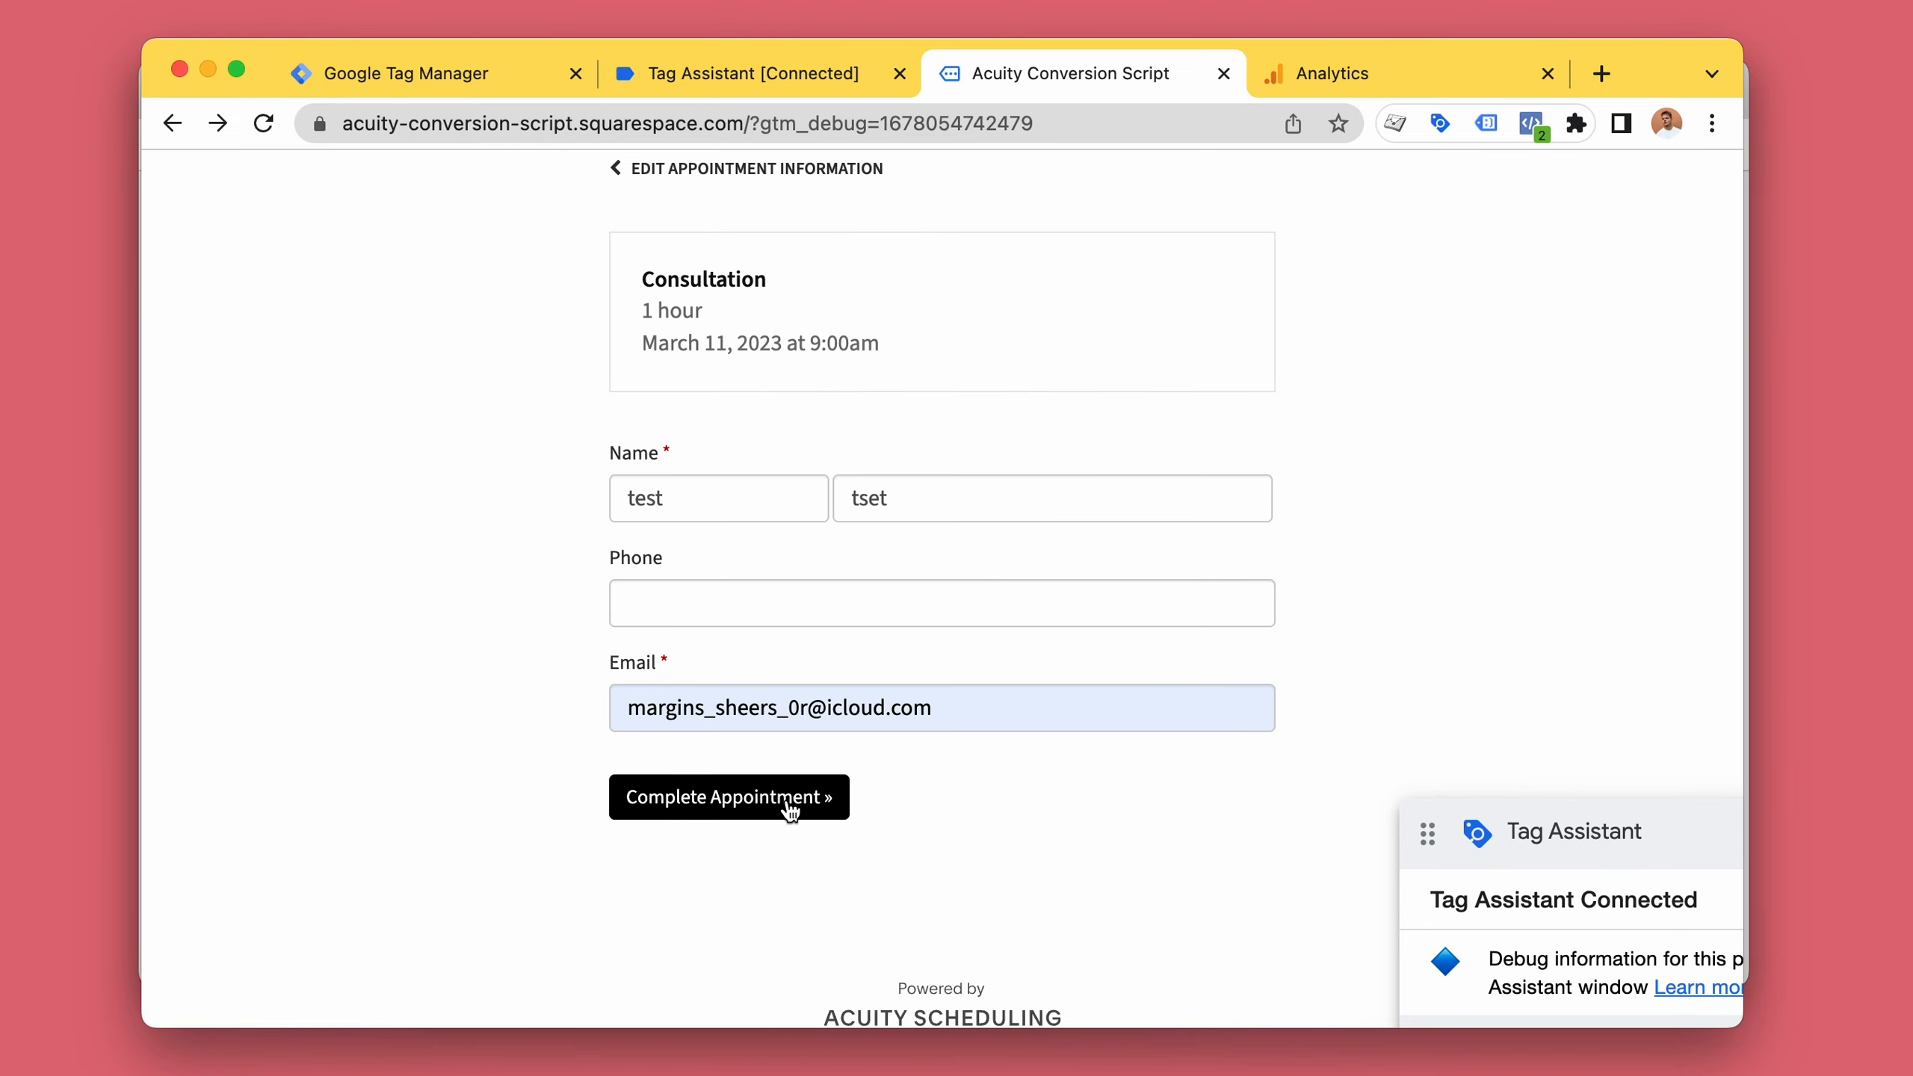
pyautogui.click(788, 806)
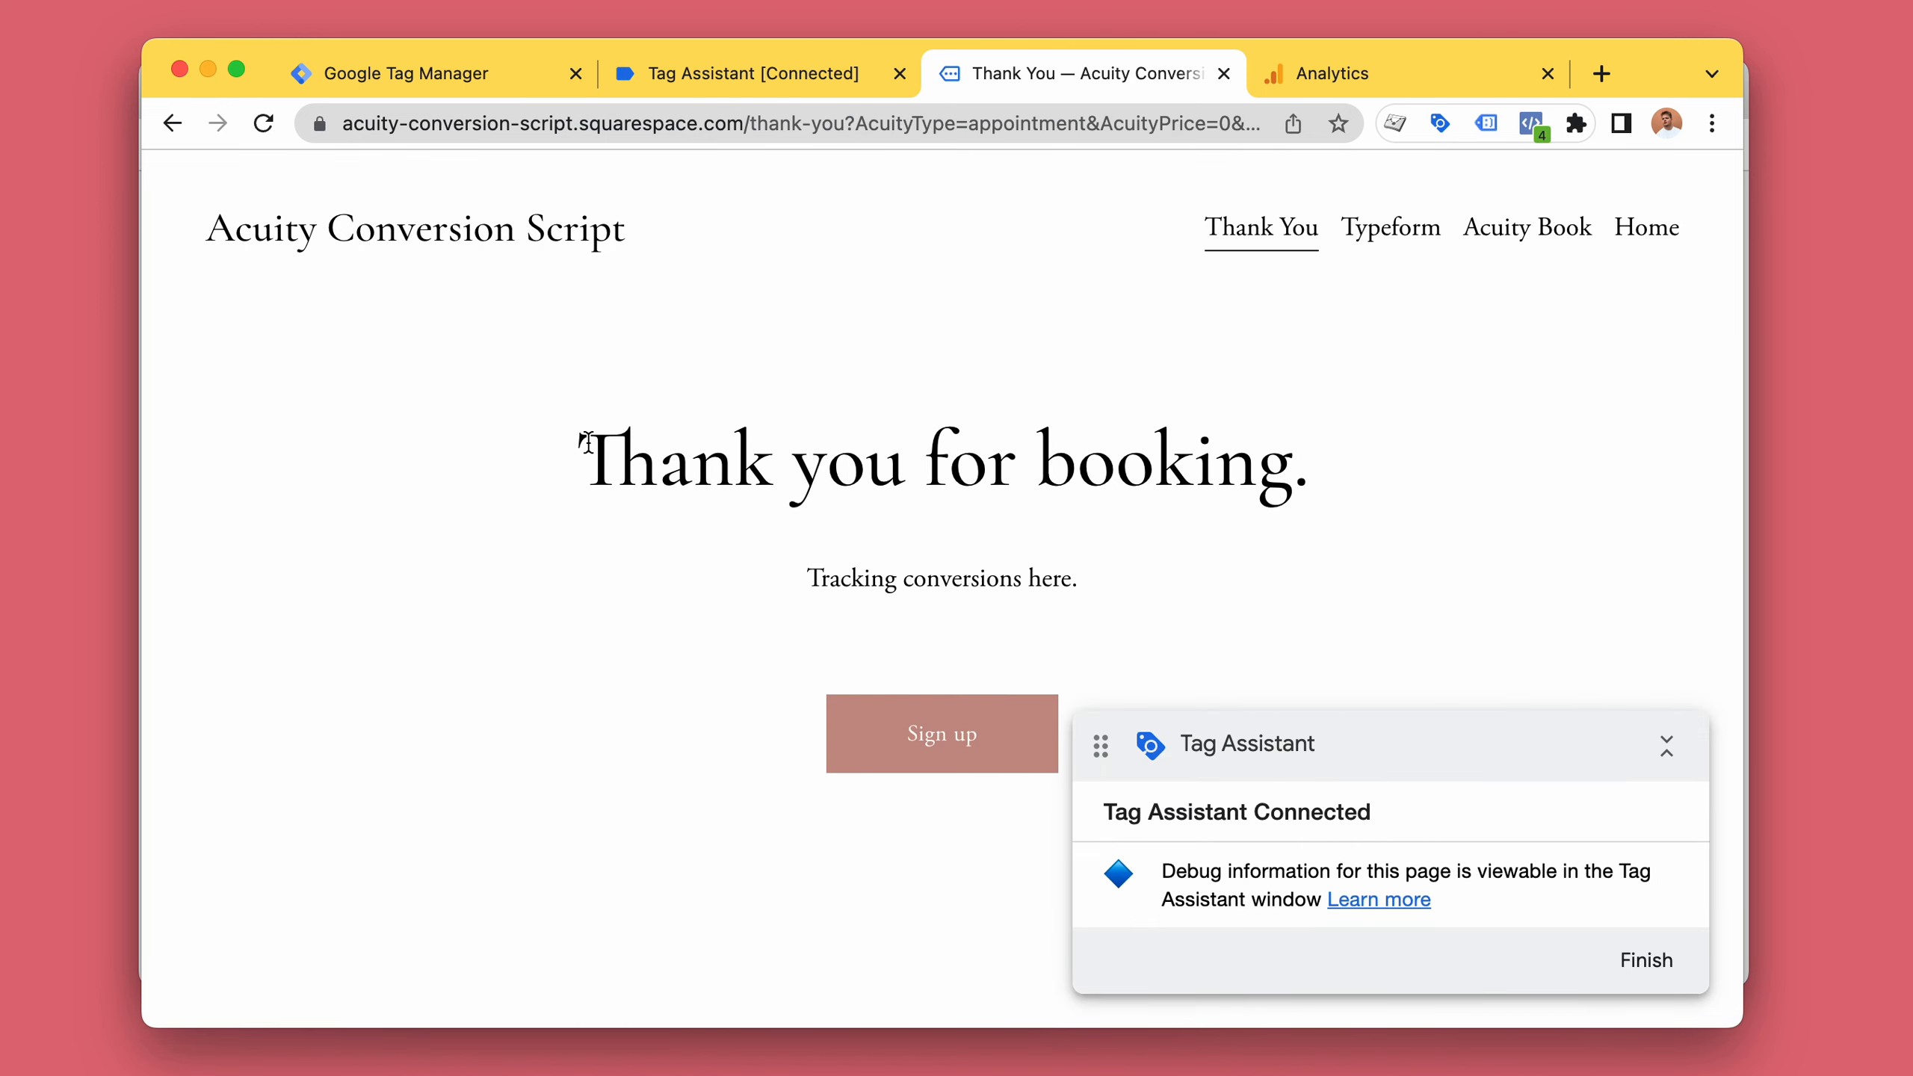
# Highlight the thank-you heading and switch to Tag Assistant to inspect the purchase event's data layer.
pyautogui.moveTo(587, 442); pyautogui.dragTo(1315, 448)
pyautogui.click(1315, 448)
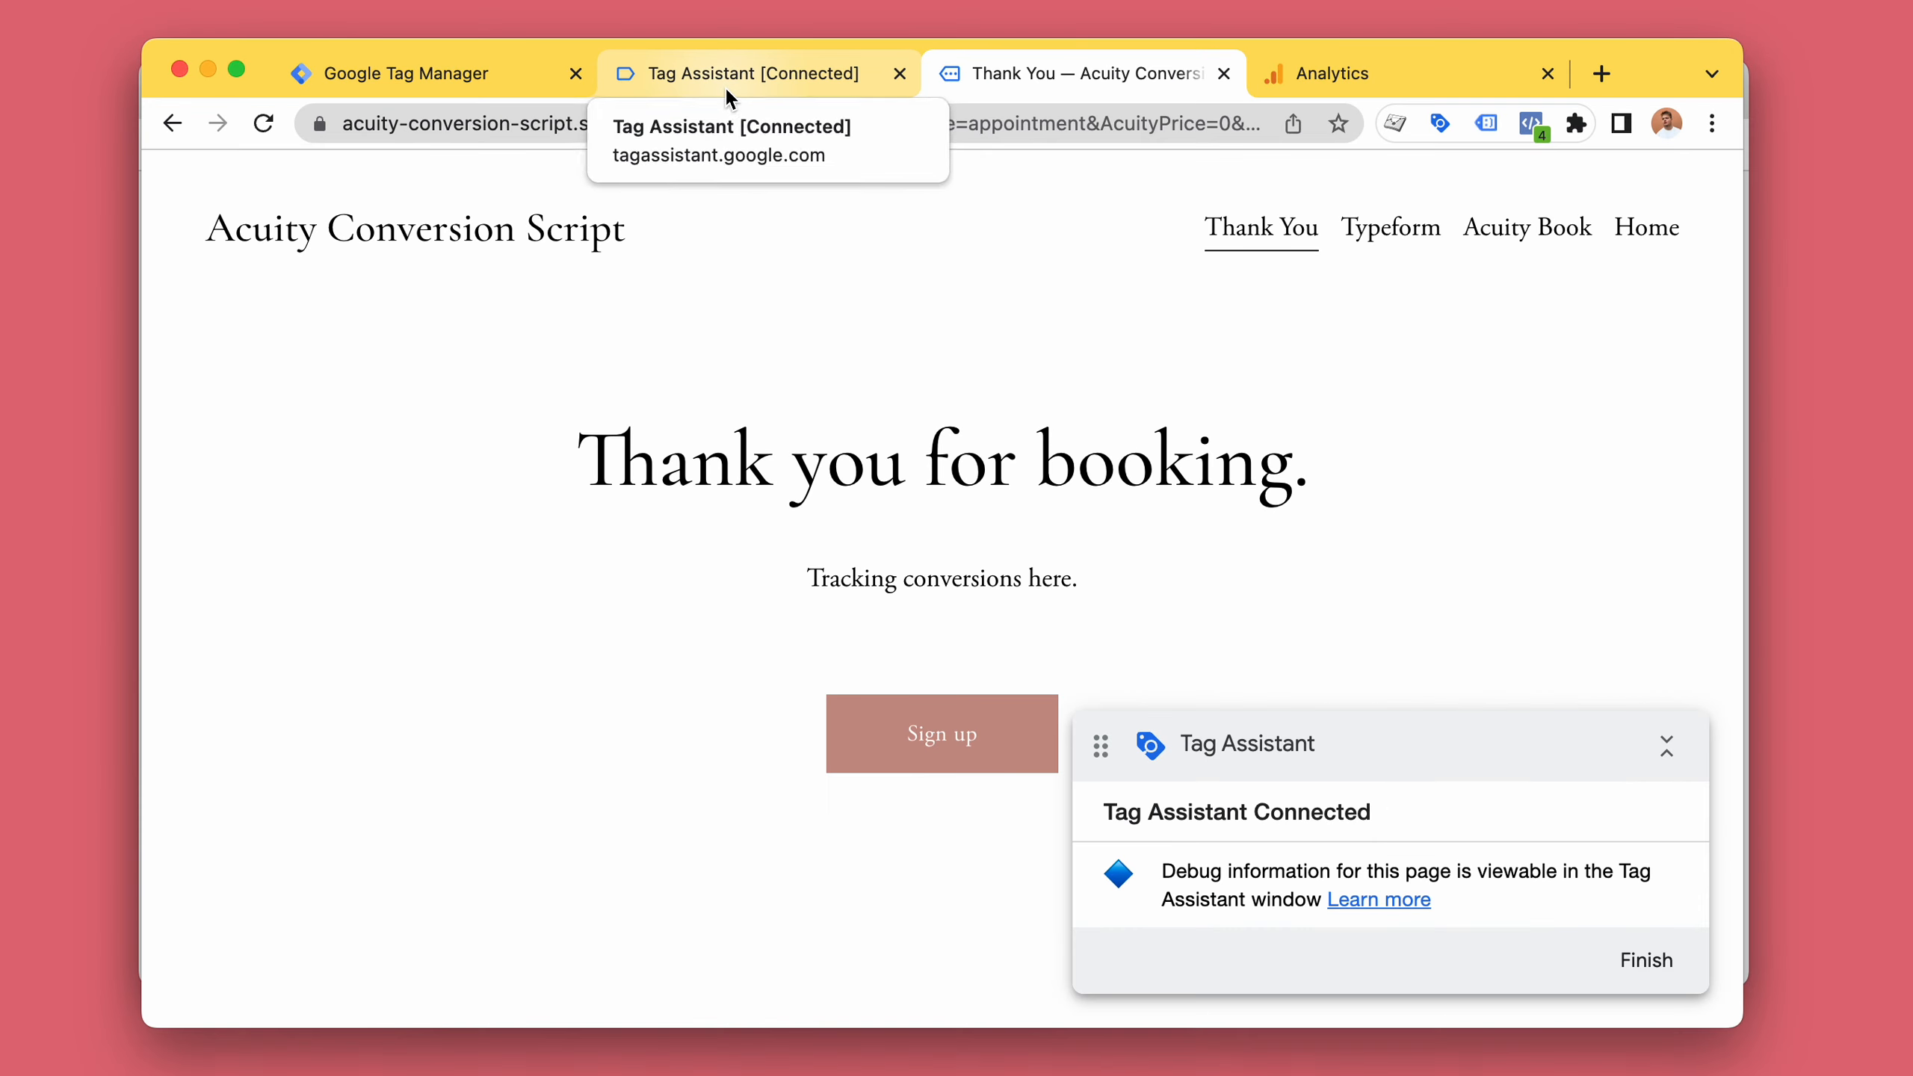
pyautogui.click(723, 86)
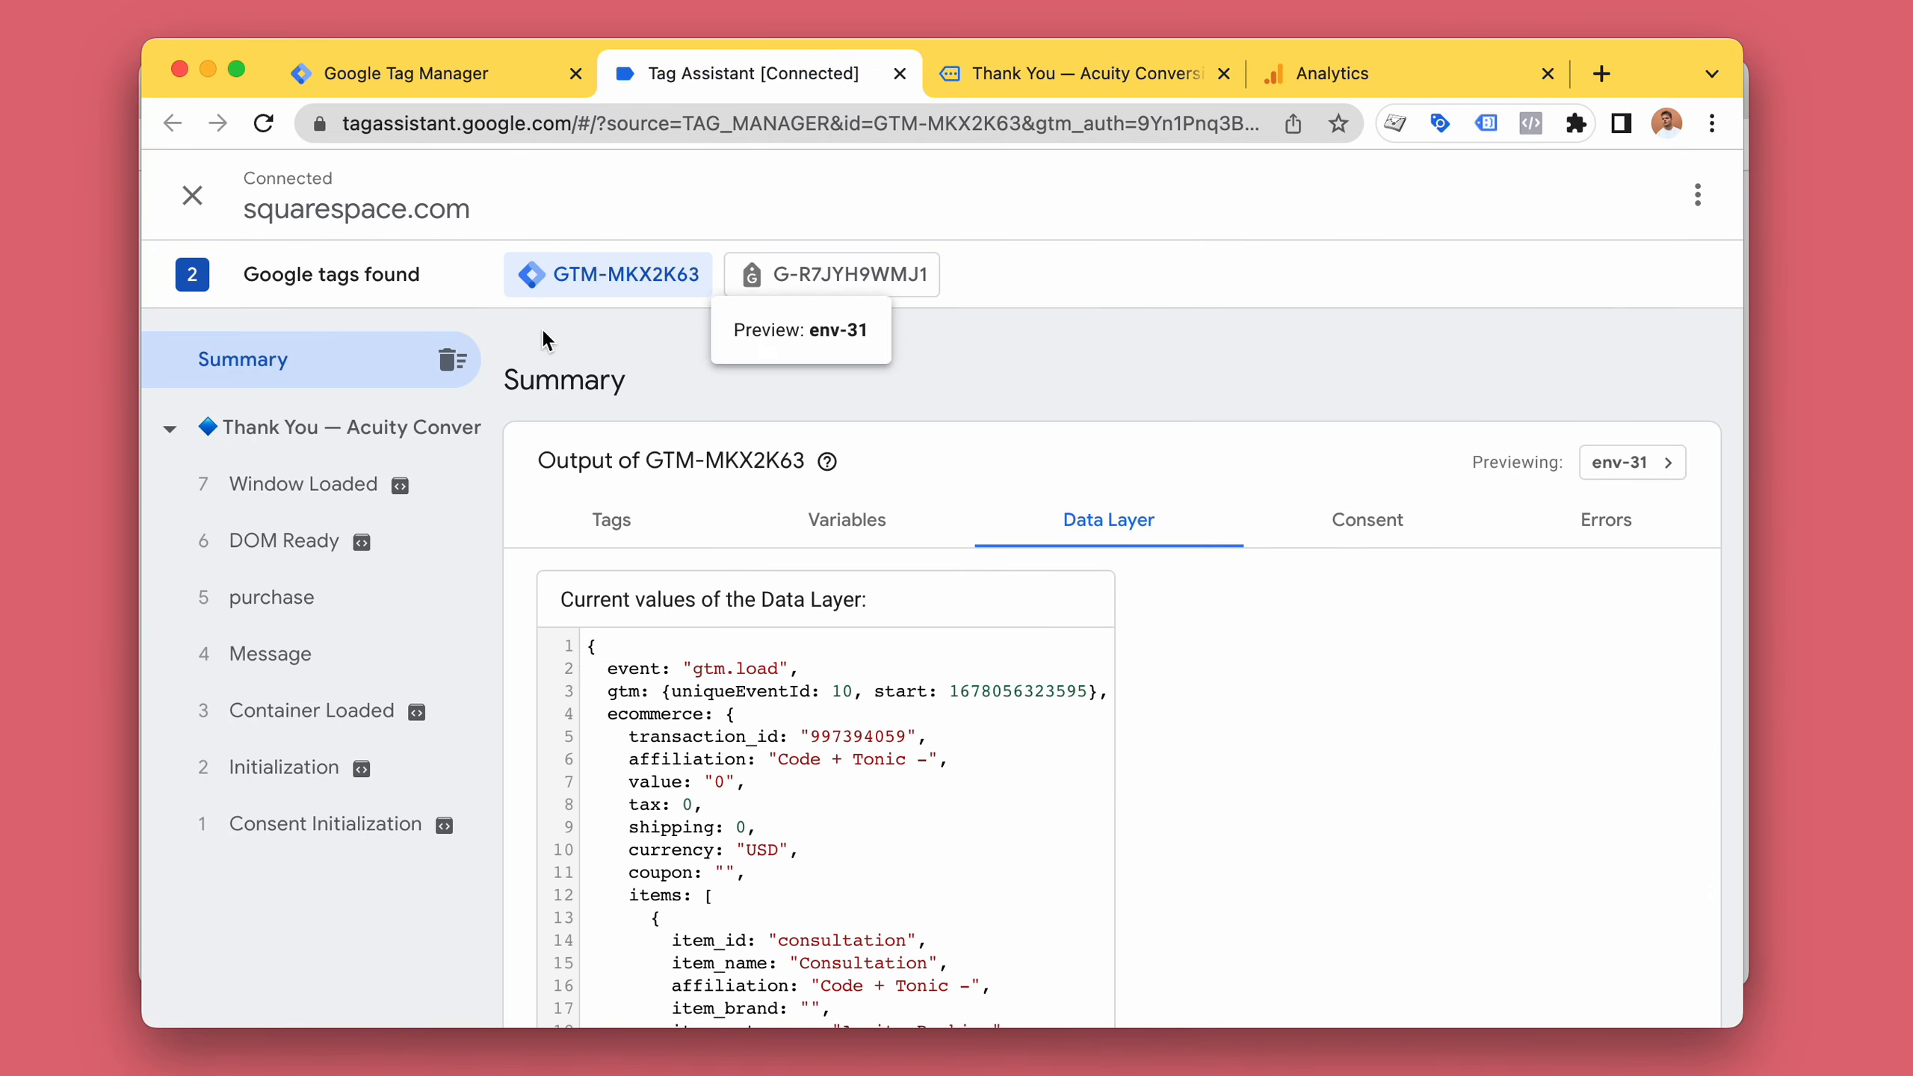
# Review the tags fired on the Thank You page in Tag Assistant.
pyautogui.click(316, 485)
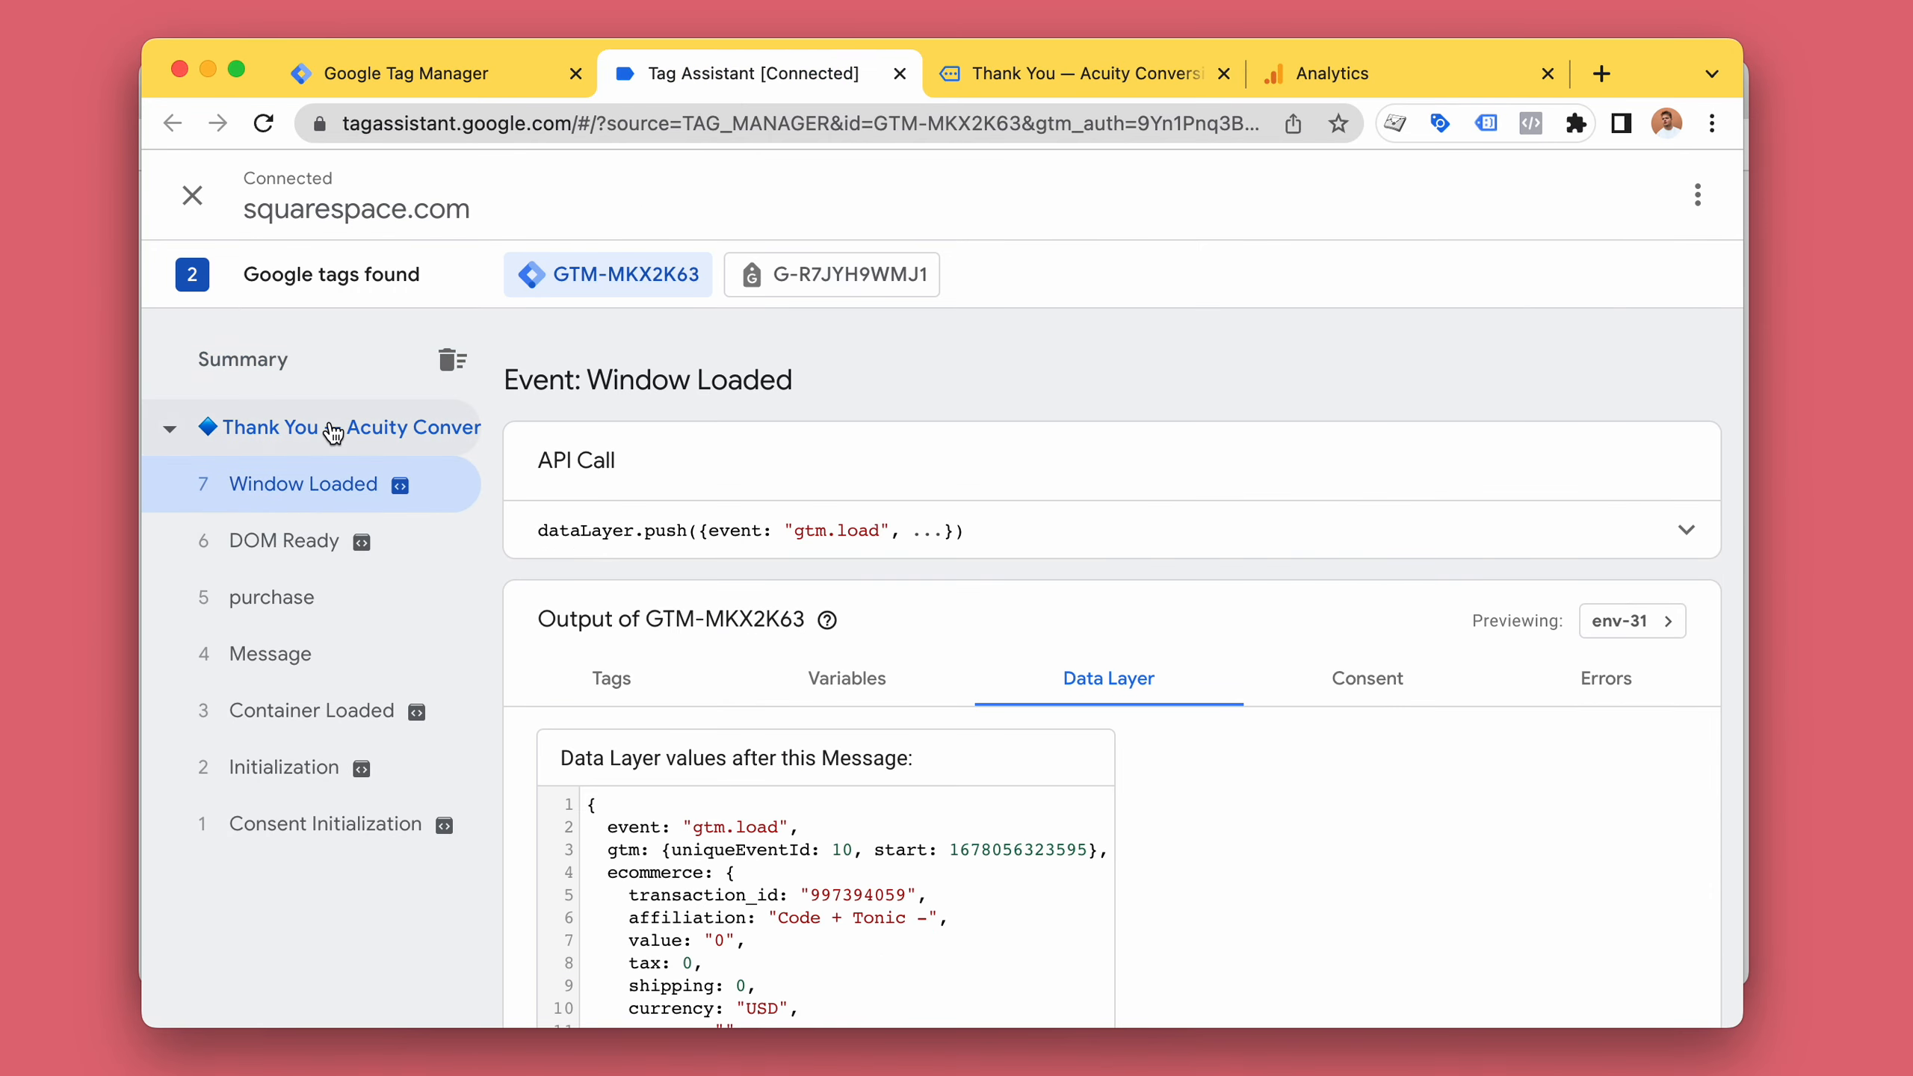
pyautogui.click(332, 431)
pyautogui.click(665, 554)
pyautogui.scroll(-4, 854, 408)
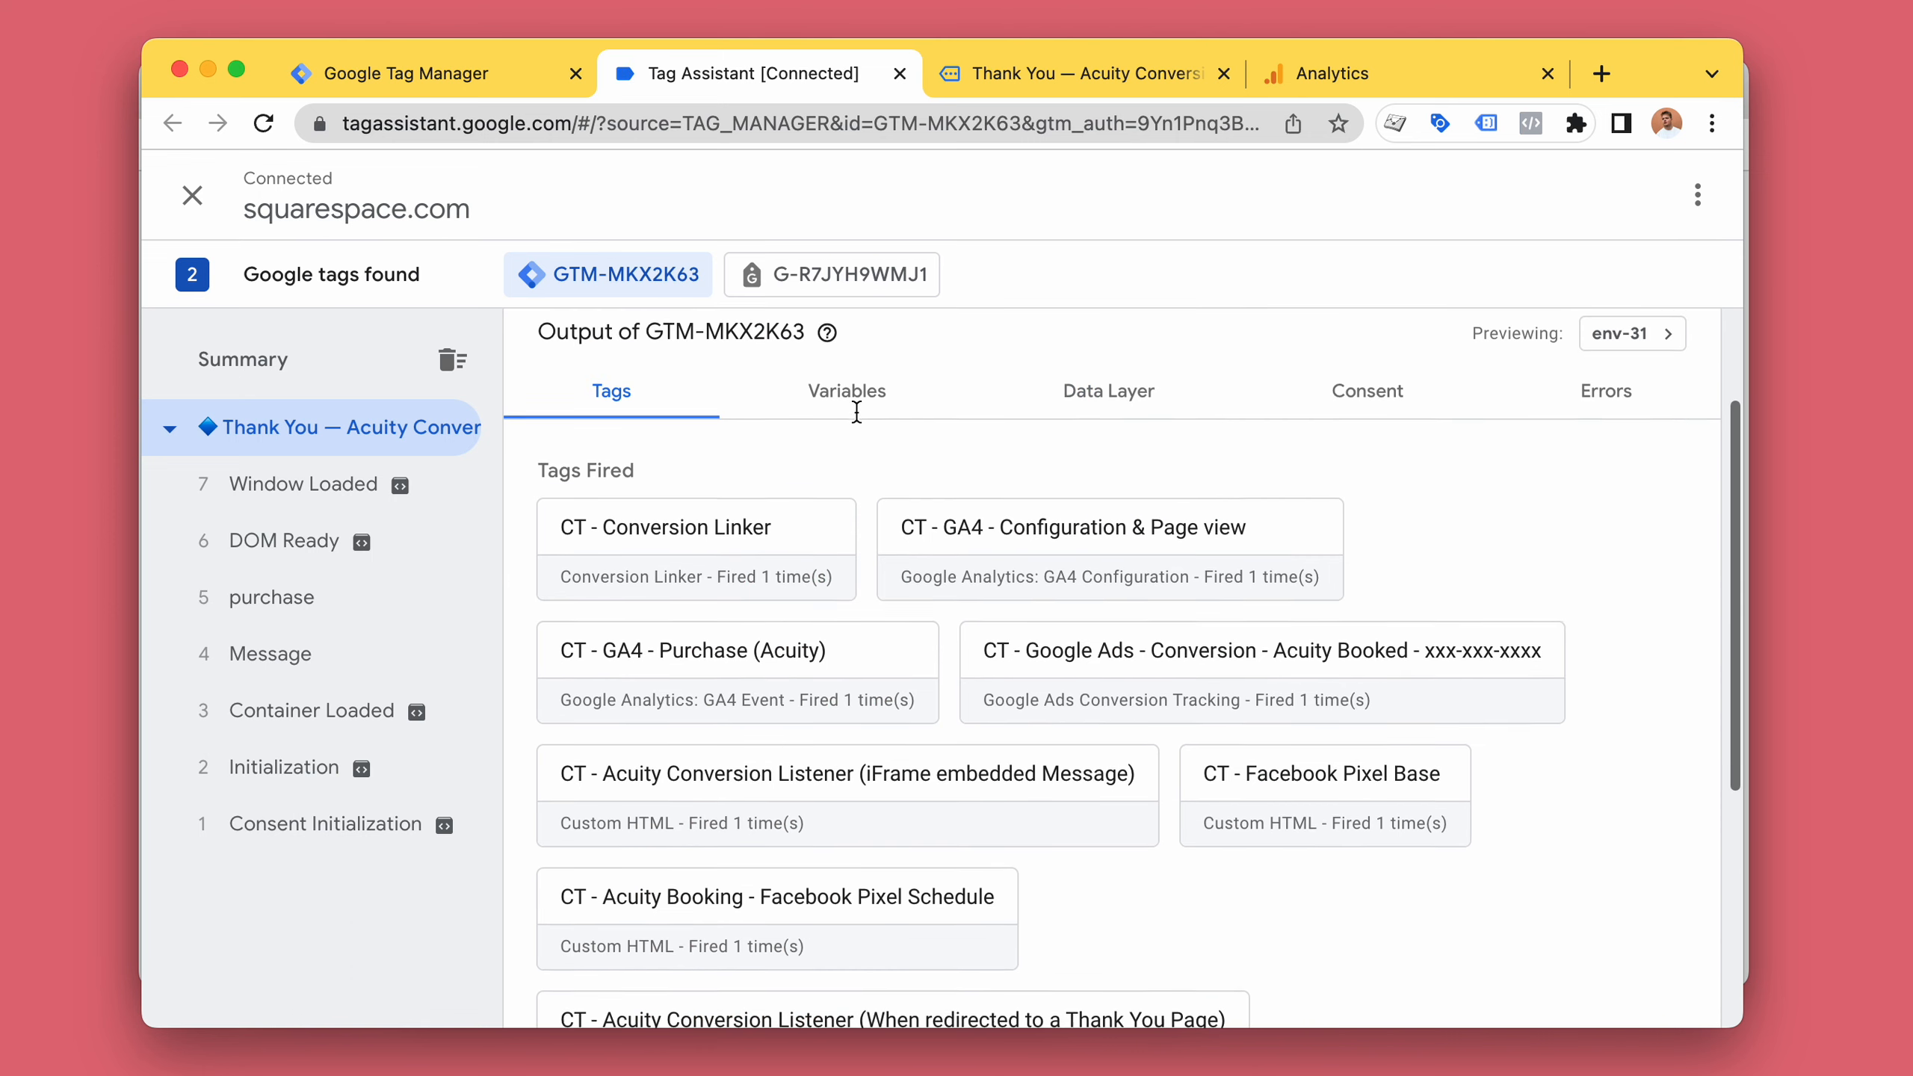
# Open the fired CT - GA4 - Purchase (Acuity) tag under the purchase event and inspect its firing trigger filters.
pyautogui.click(256, 602)
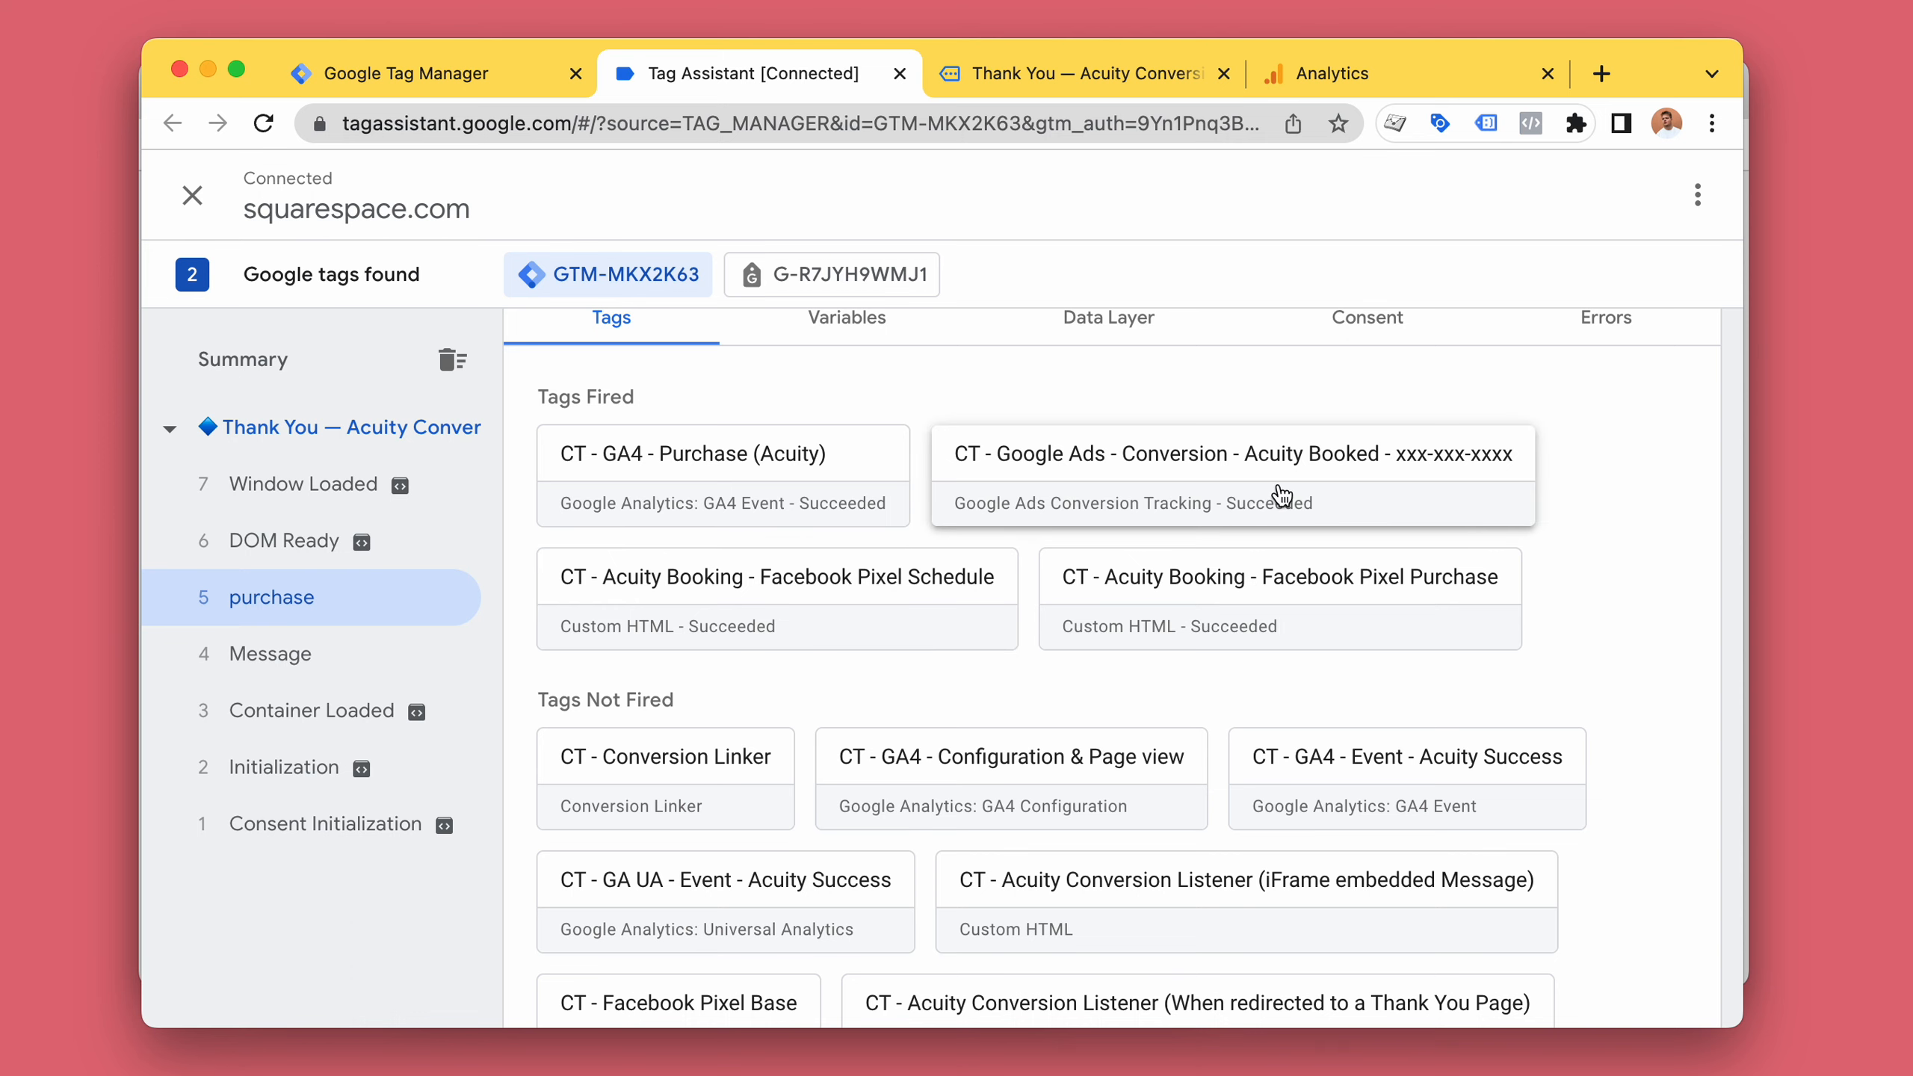
pyautogui.click(724, 468)
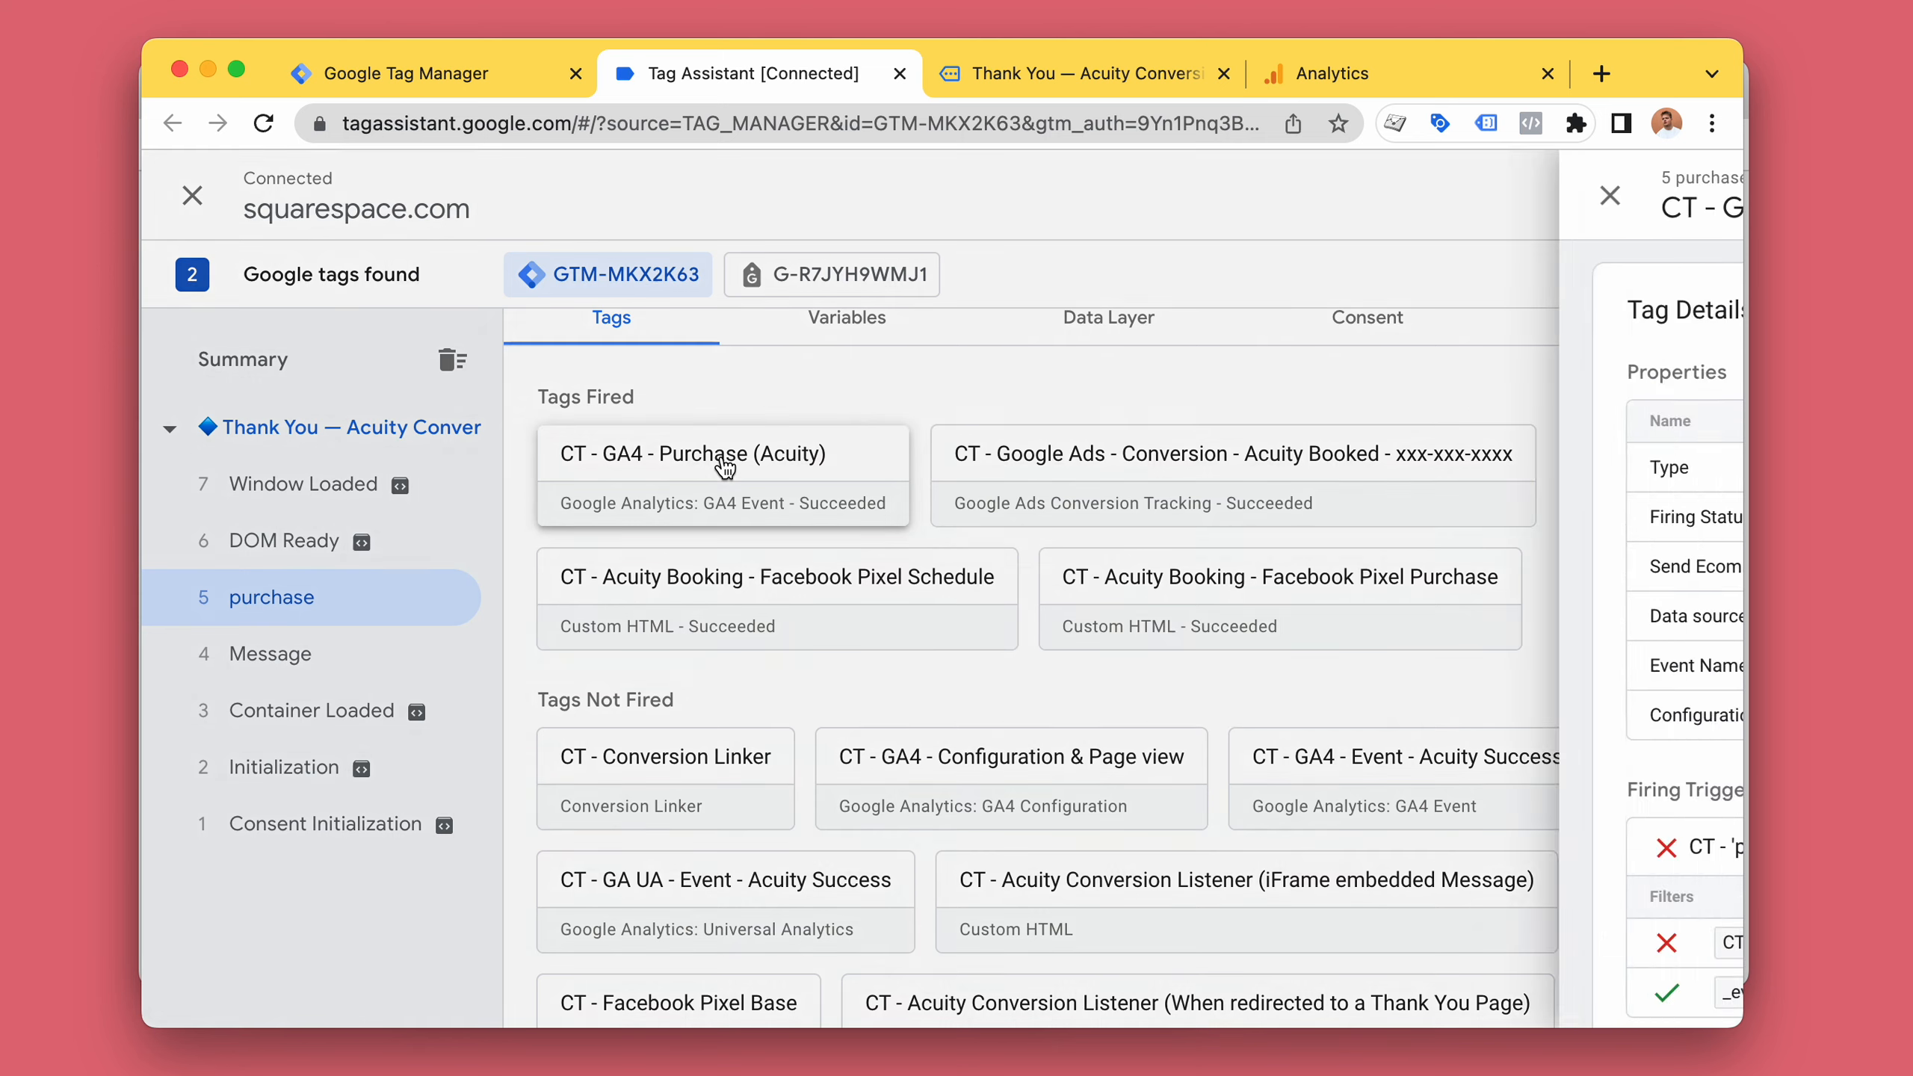
pyautogui.scroll(-1, 925, 485)
pyautogui.scroll(-4, 925, 483)
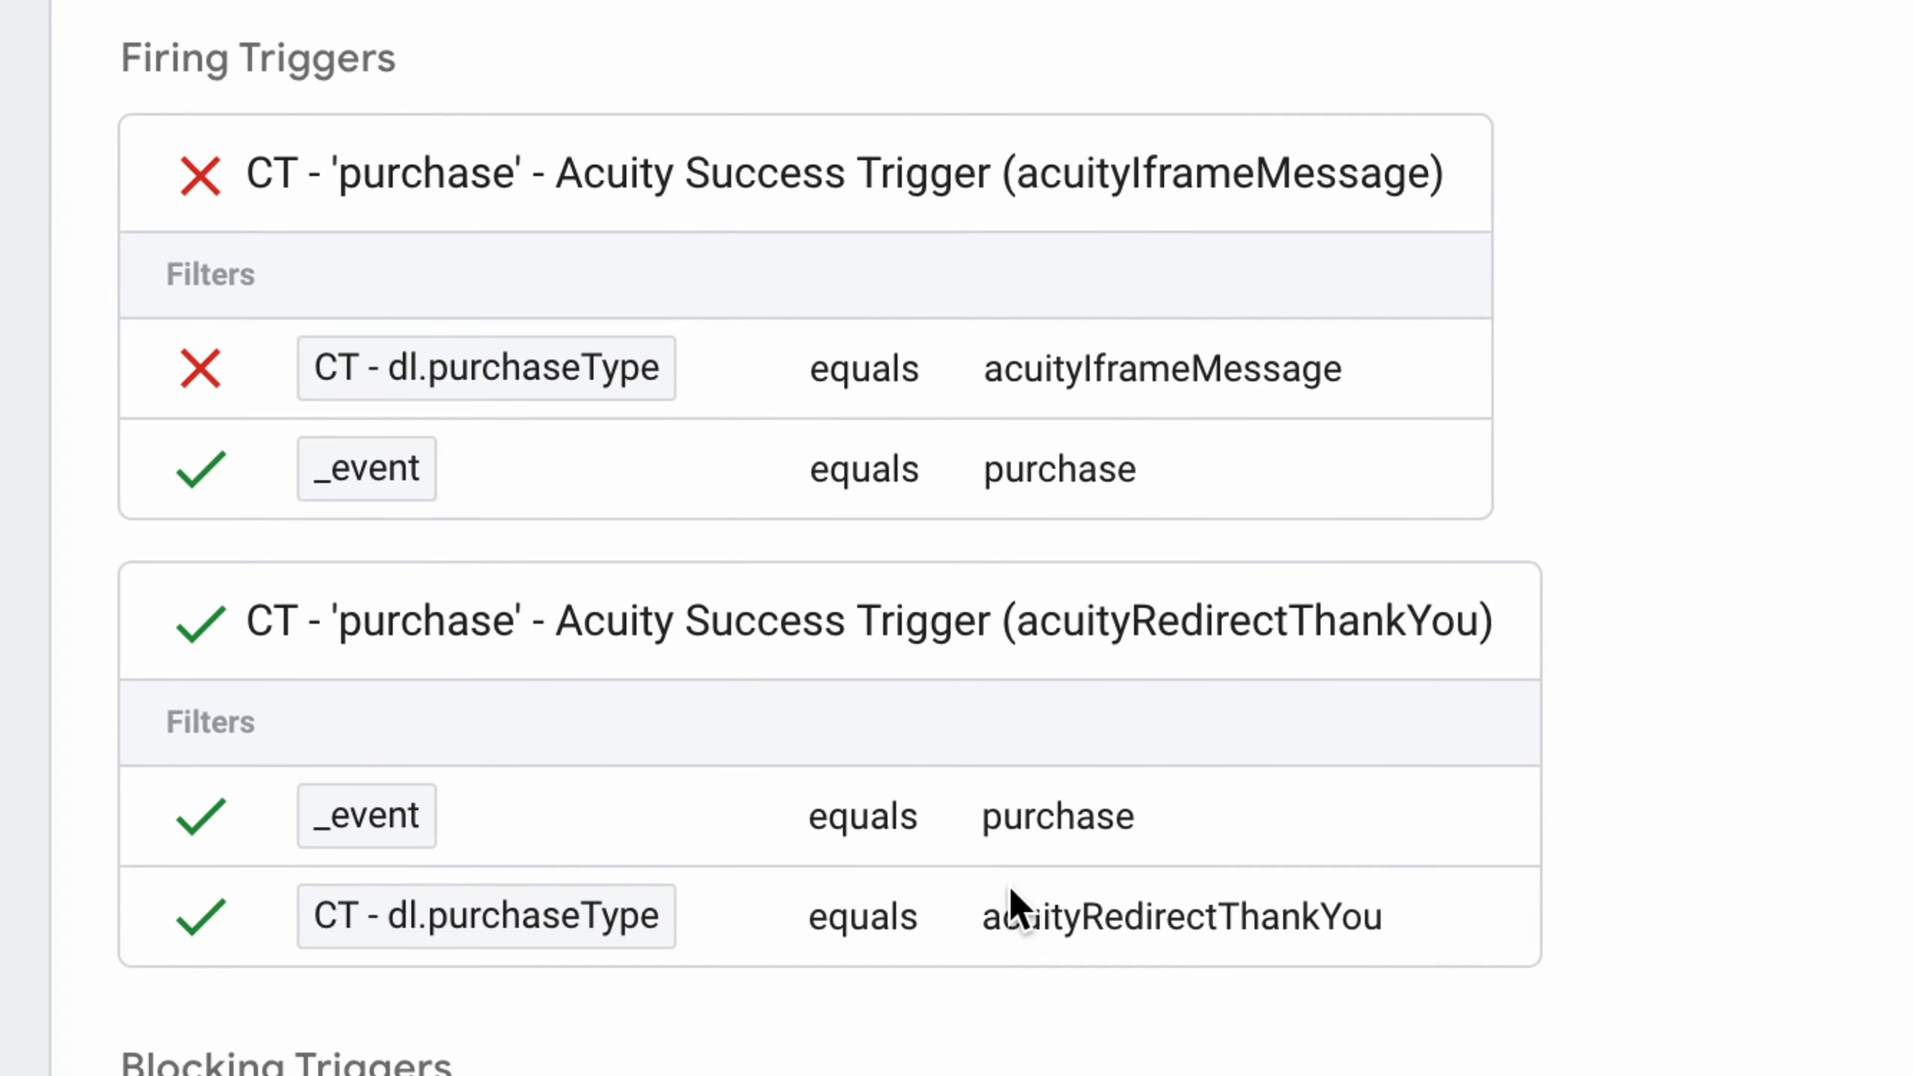
pyautogui.moveTo(977, 910); pyautogui.dragTo(1378, 918)
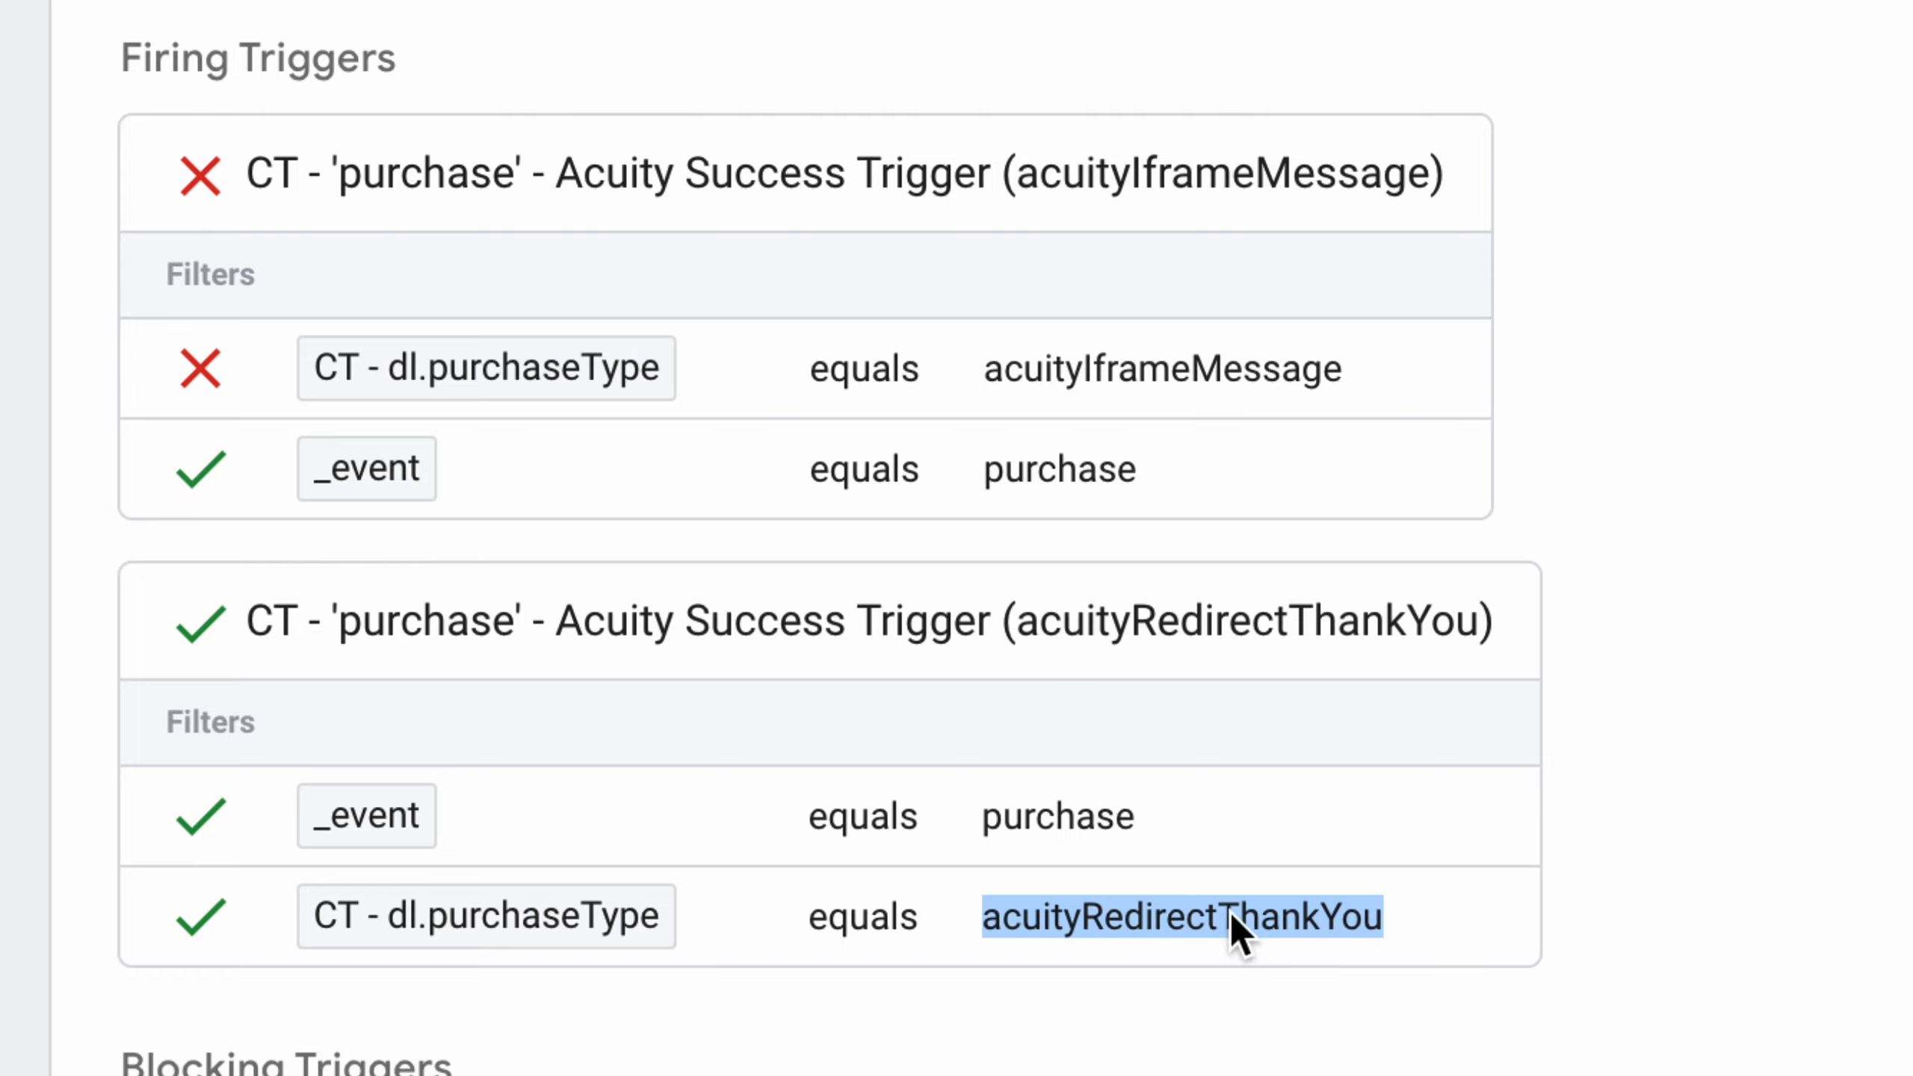
pyautogui.moveTo(978, 369); pyautogui.dragTo(1361, 376)
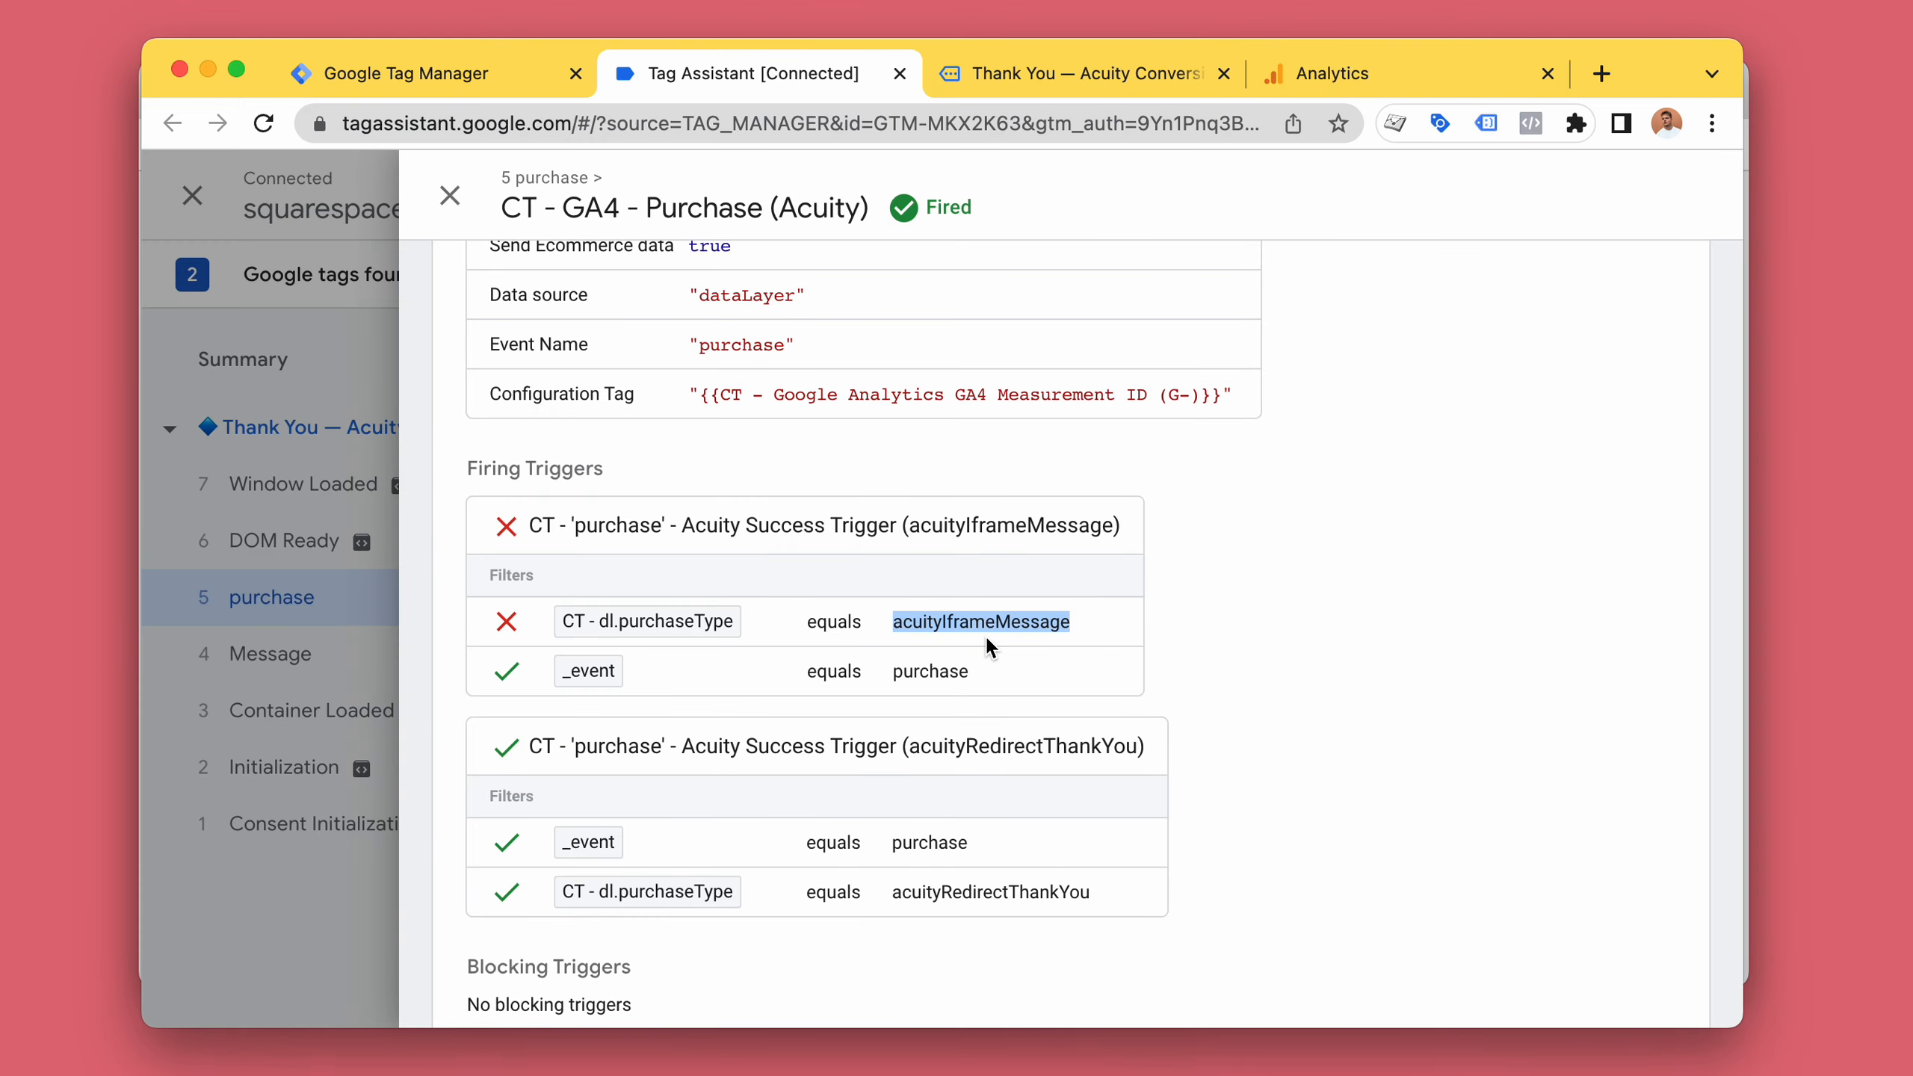
# Inspect the purchase event's parameters in the Analytics DebugView, then close the event details.
pyautogui.click(1326, 69)
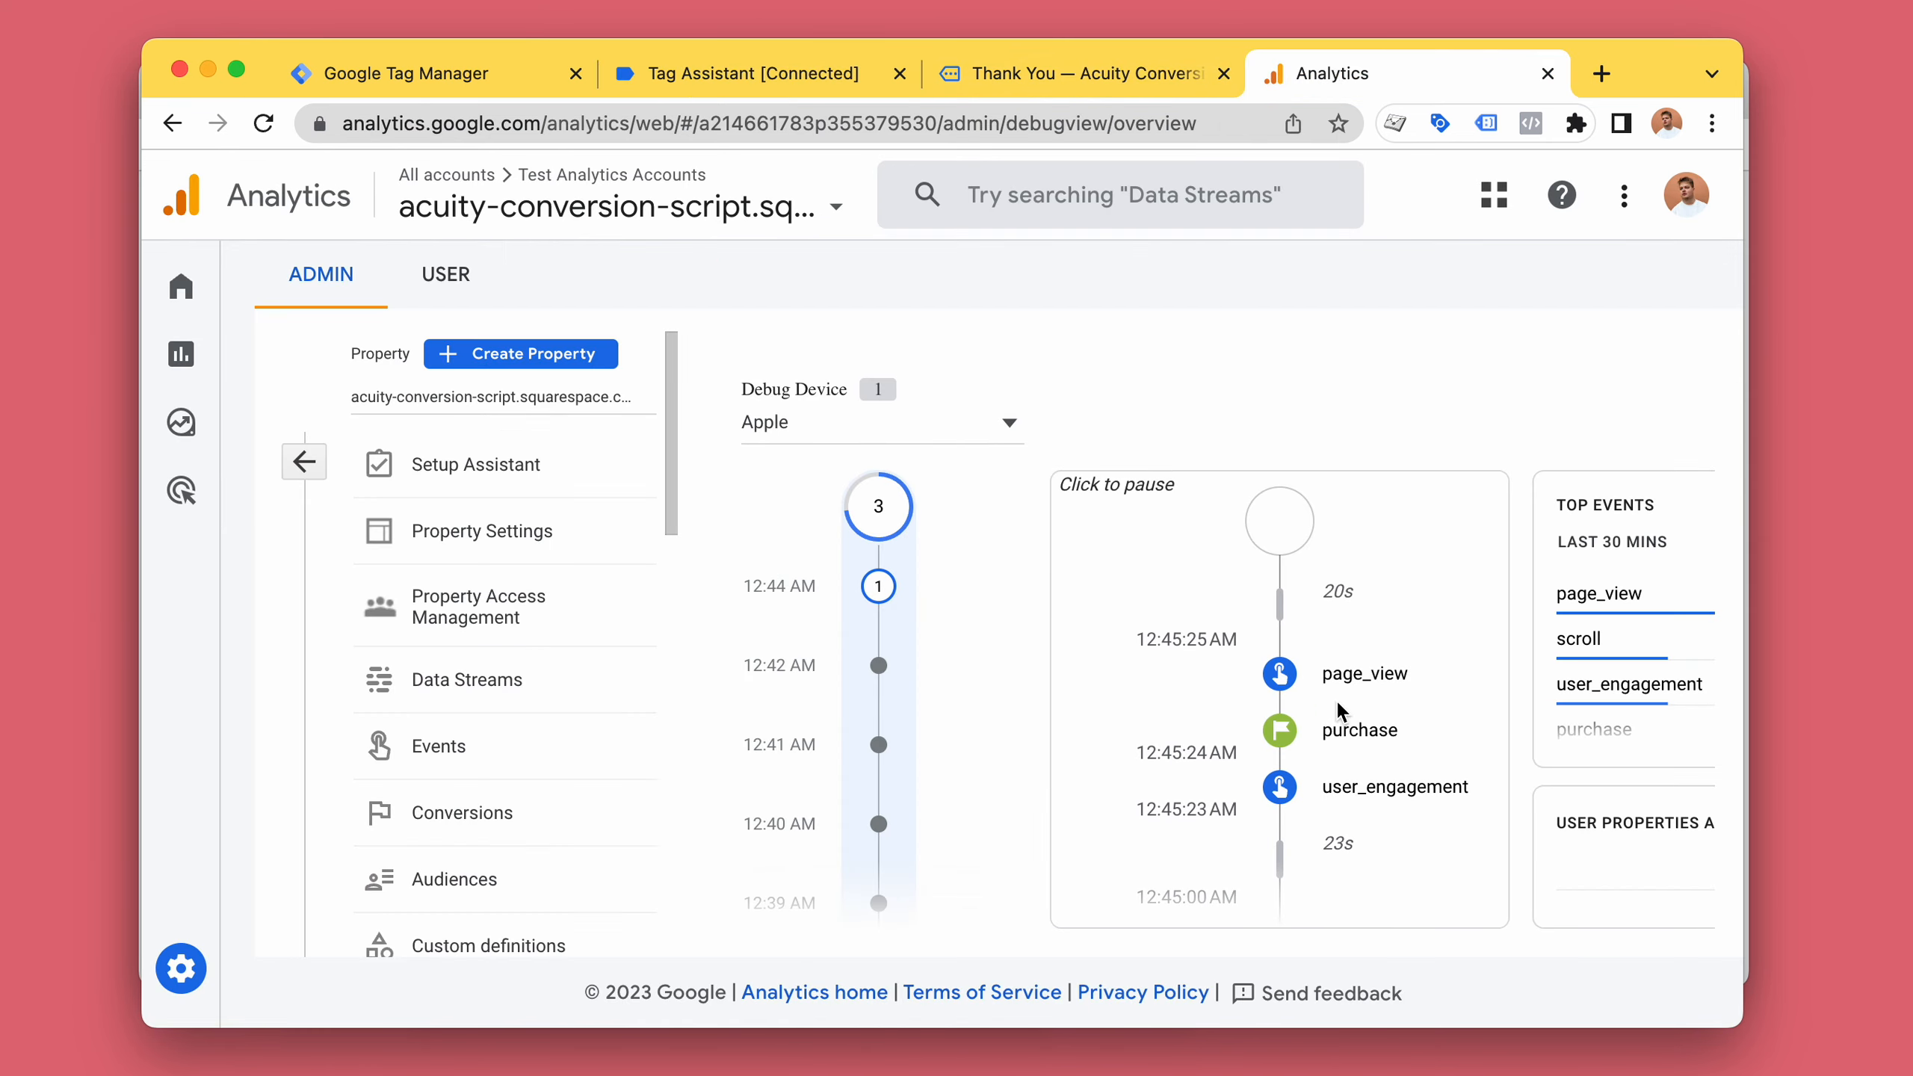
pyautogui.click(1355, 731)
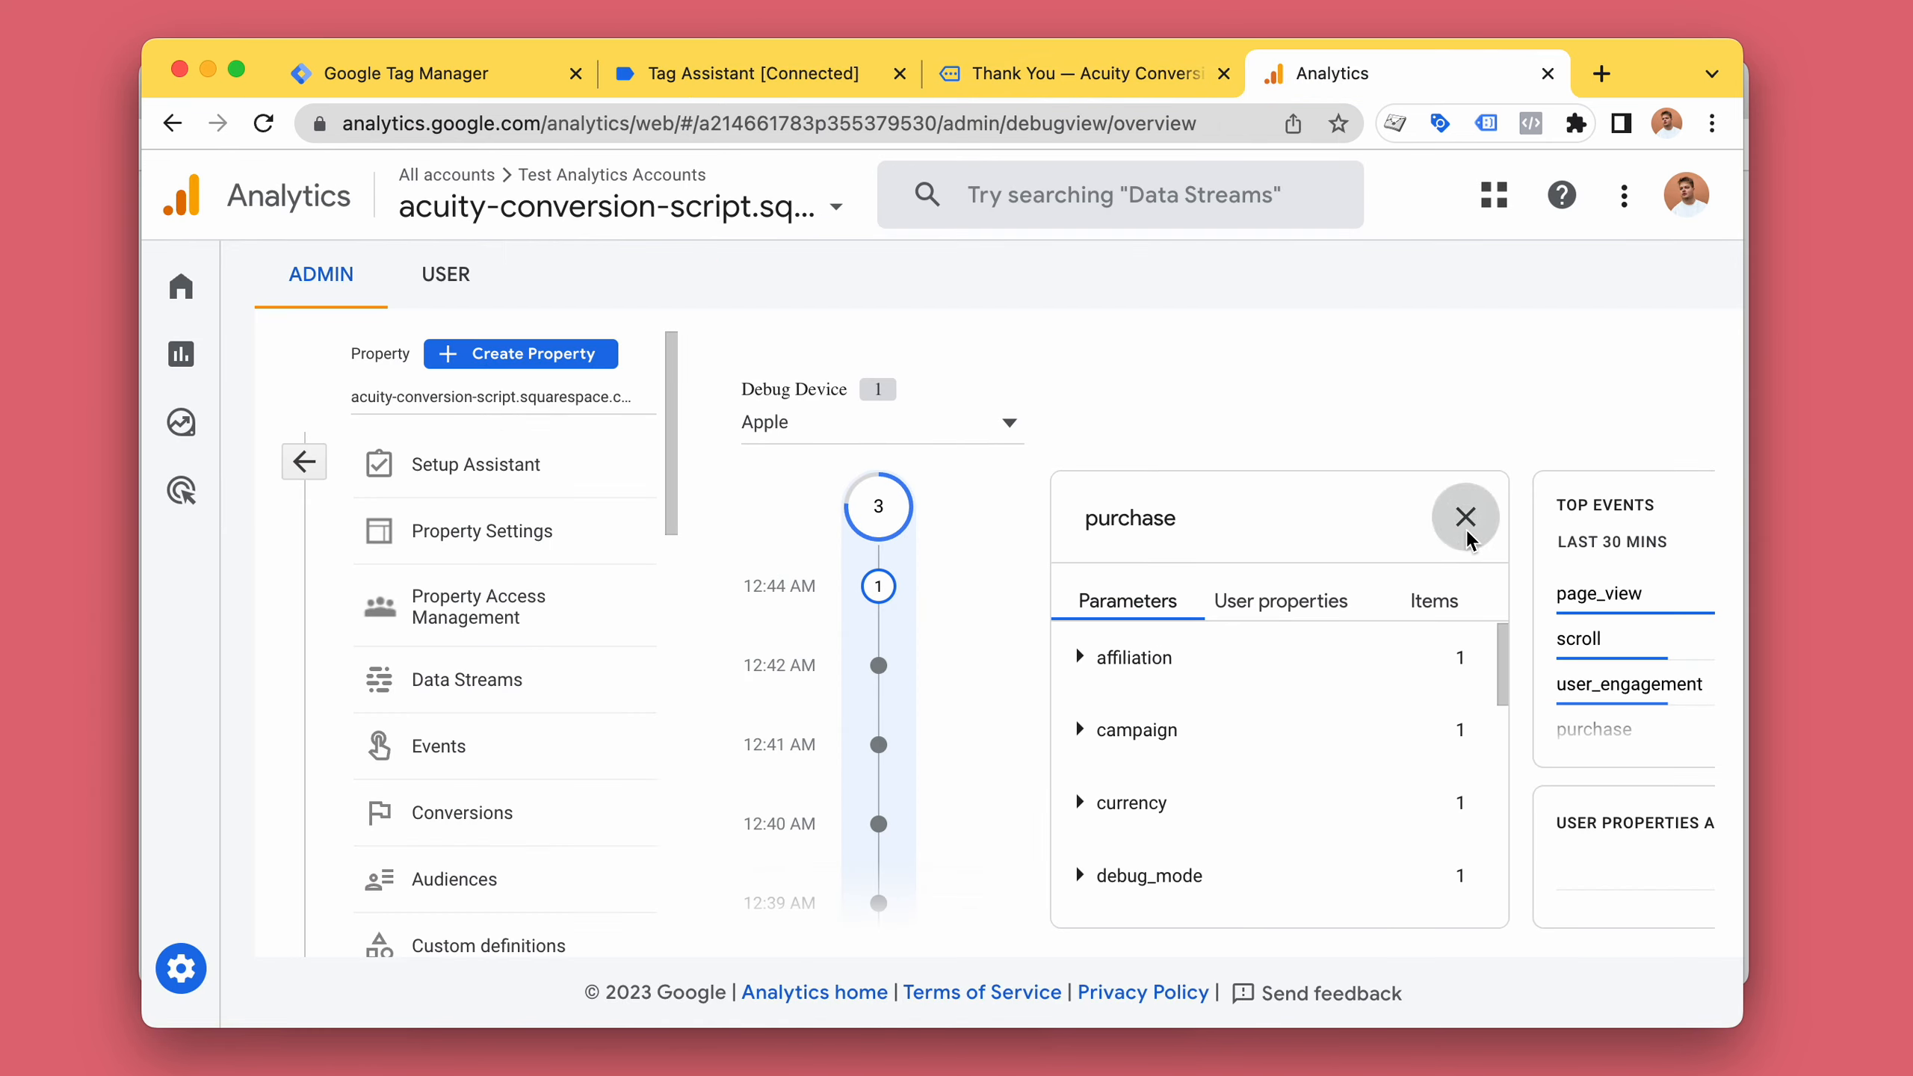
pyautogui.click(1464, 517)
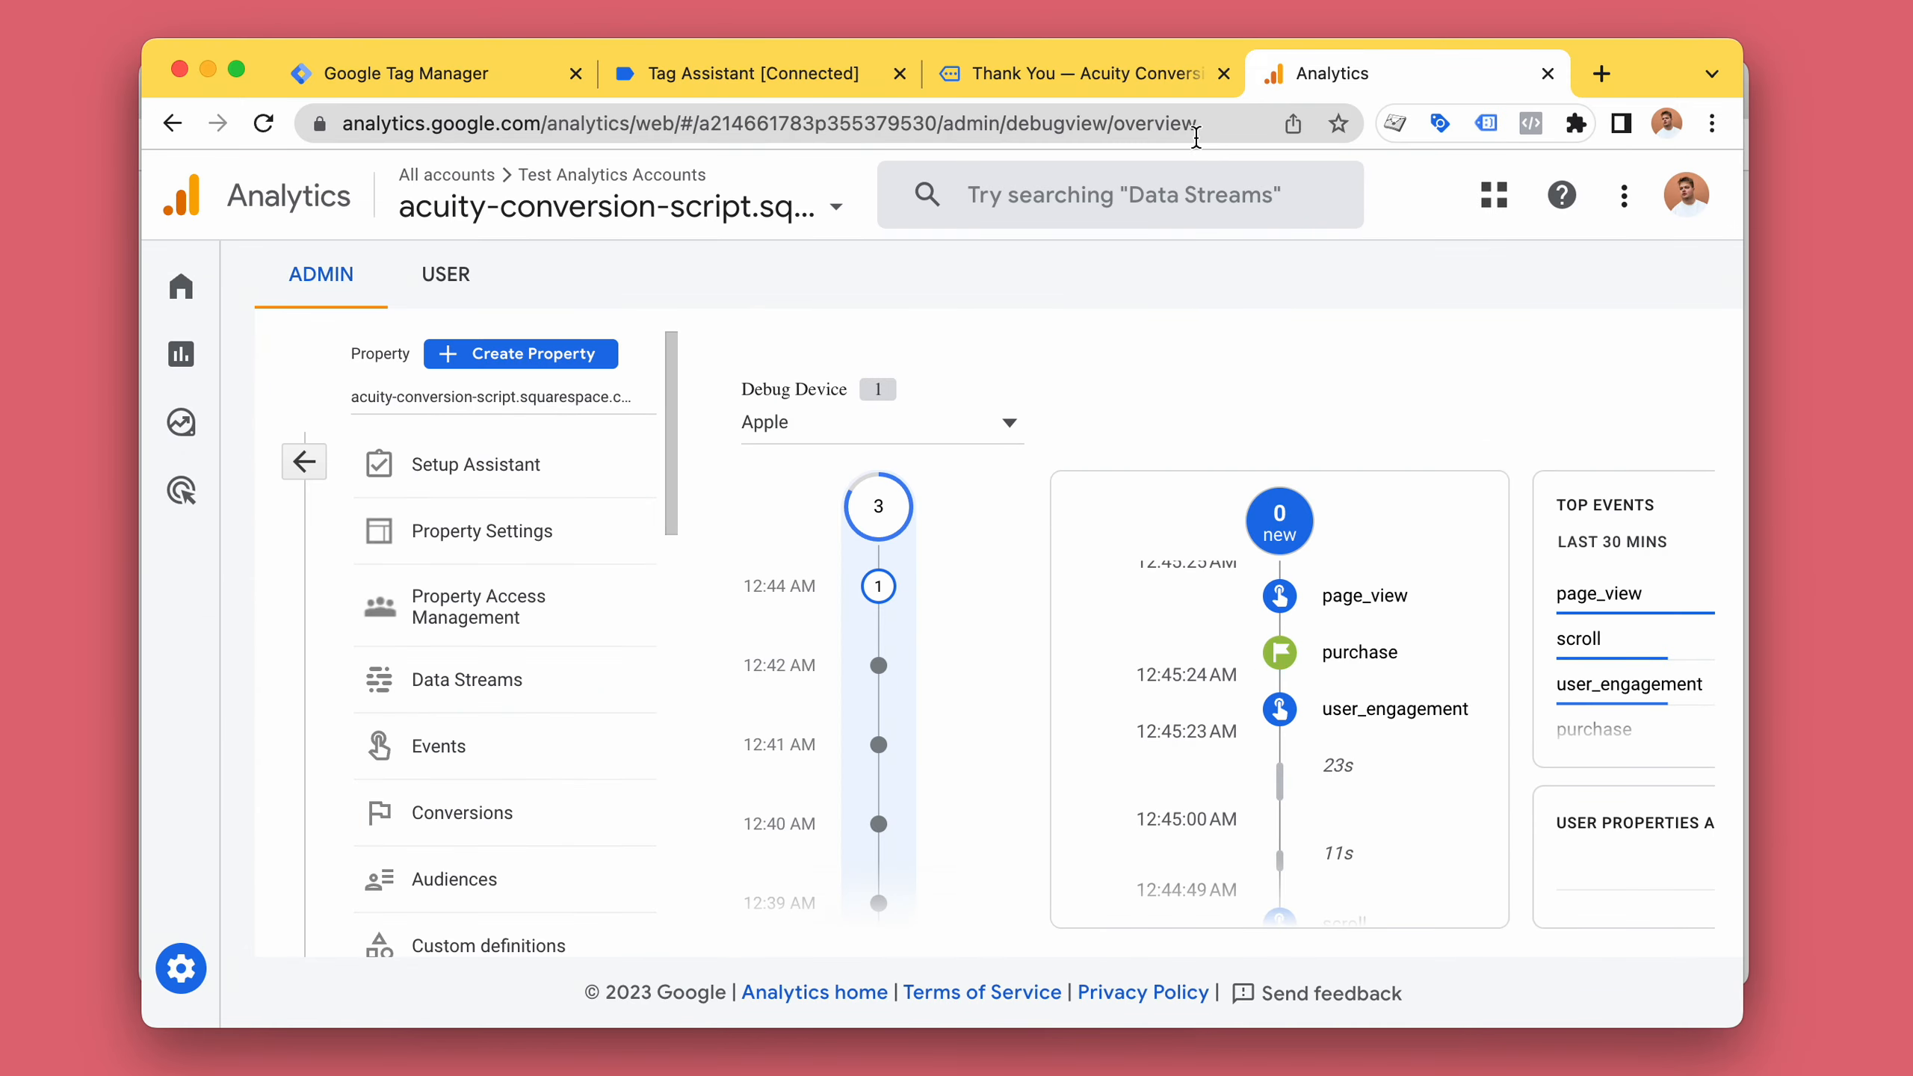
# Examine the Acuity query parameters in the thank-you page's URL.
pyautogui.click(1178, 89)
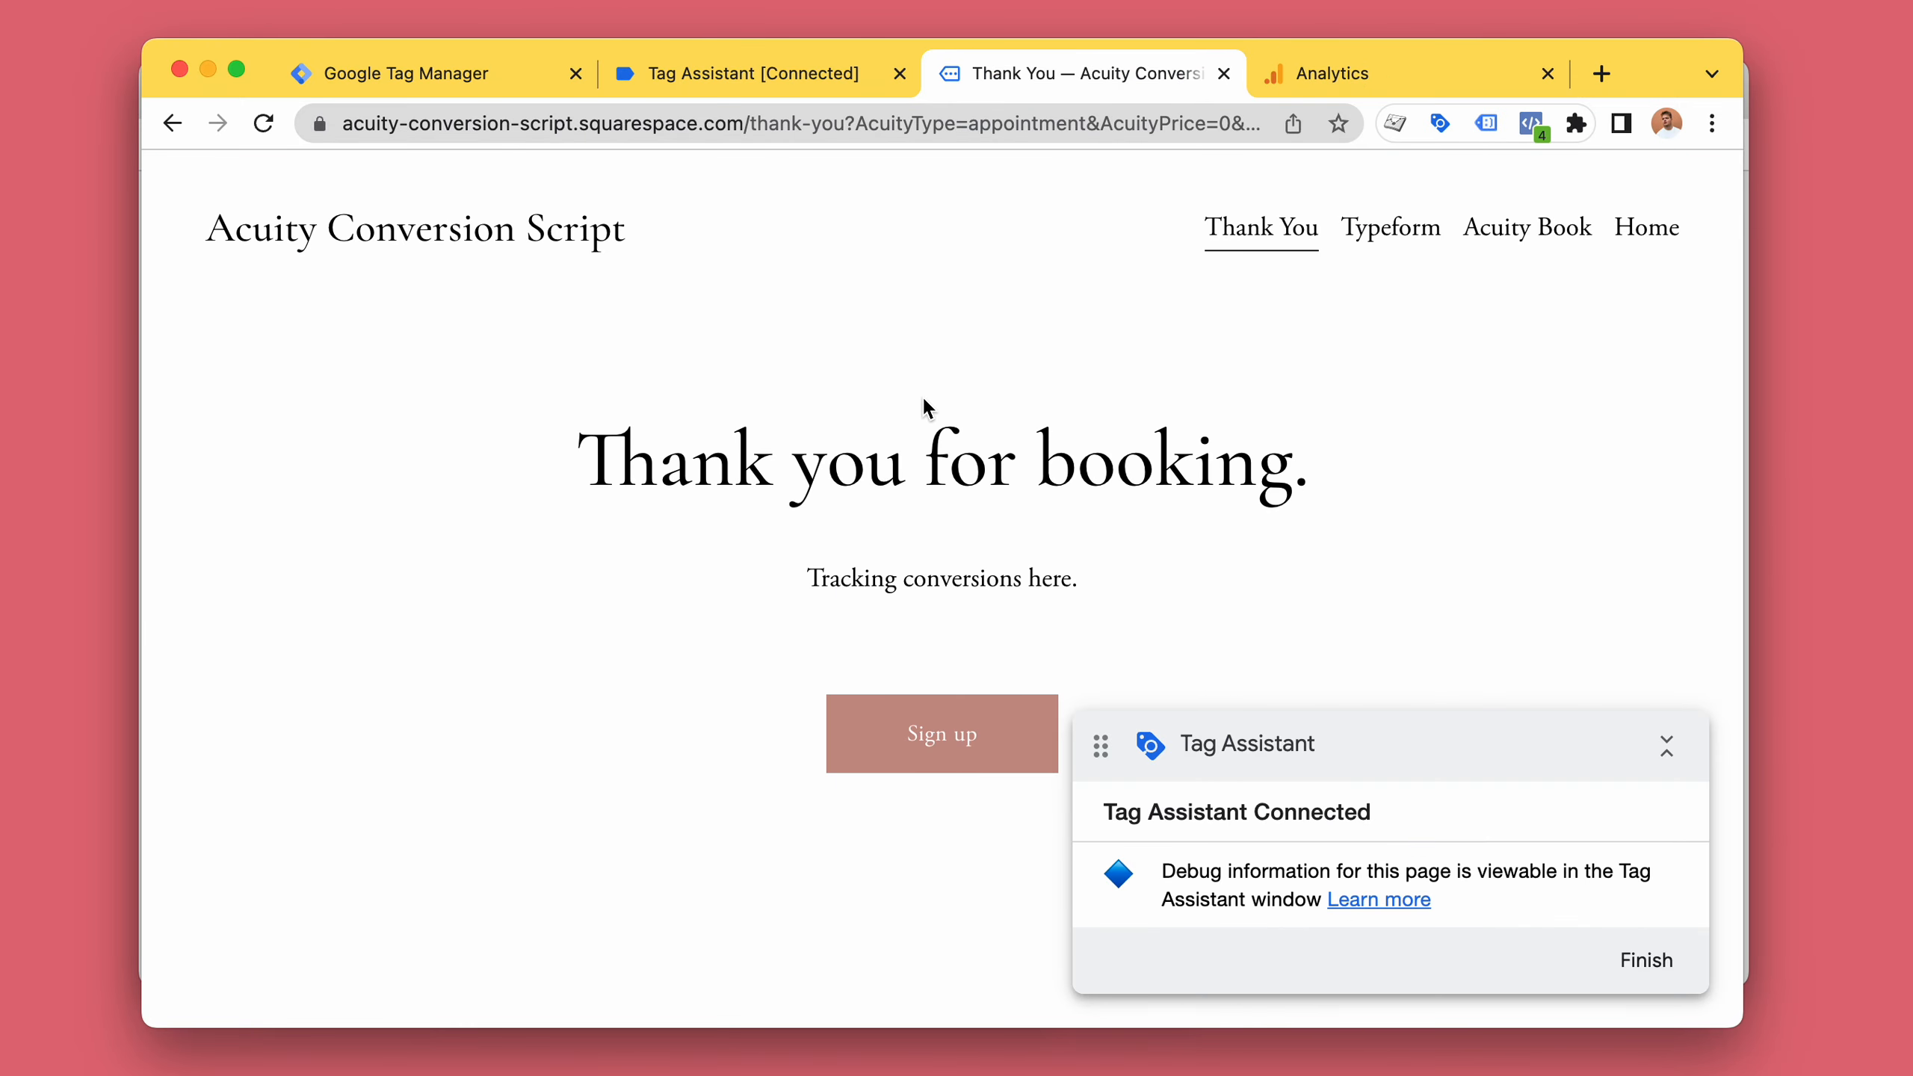
pyautogui.click(951, 124)
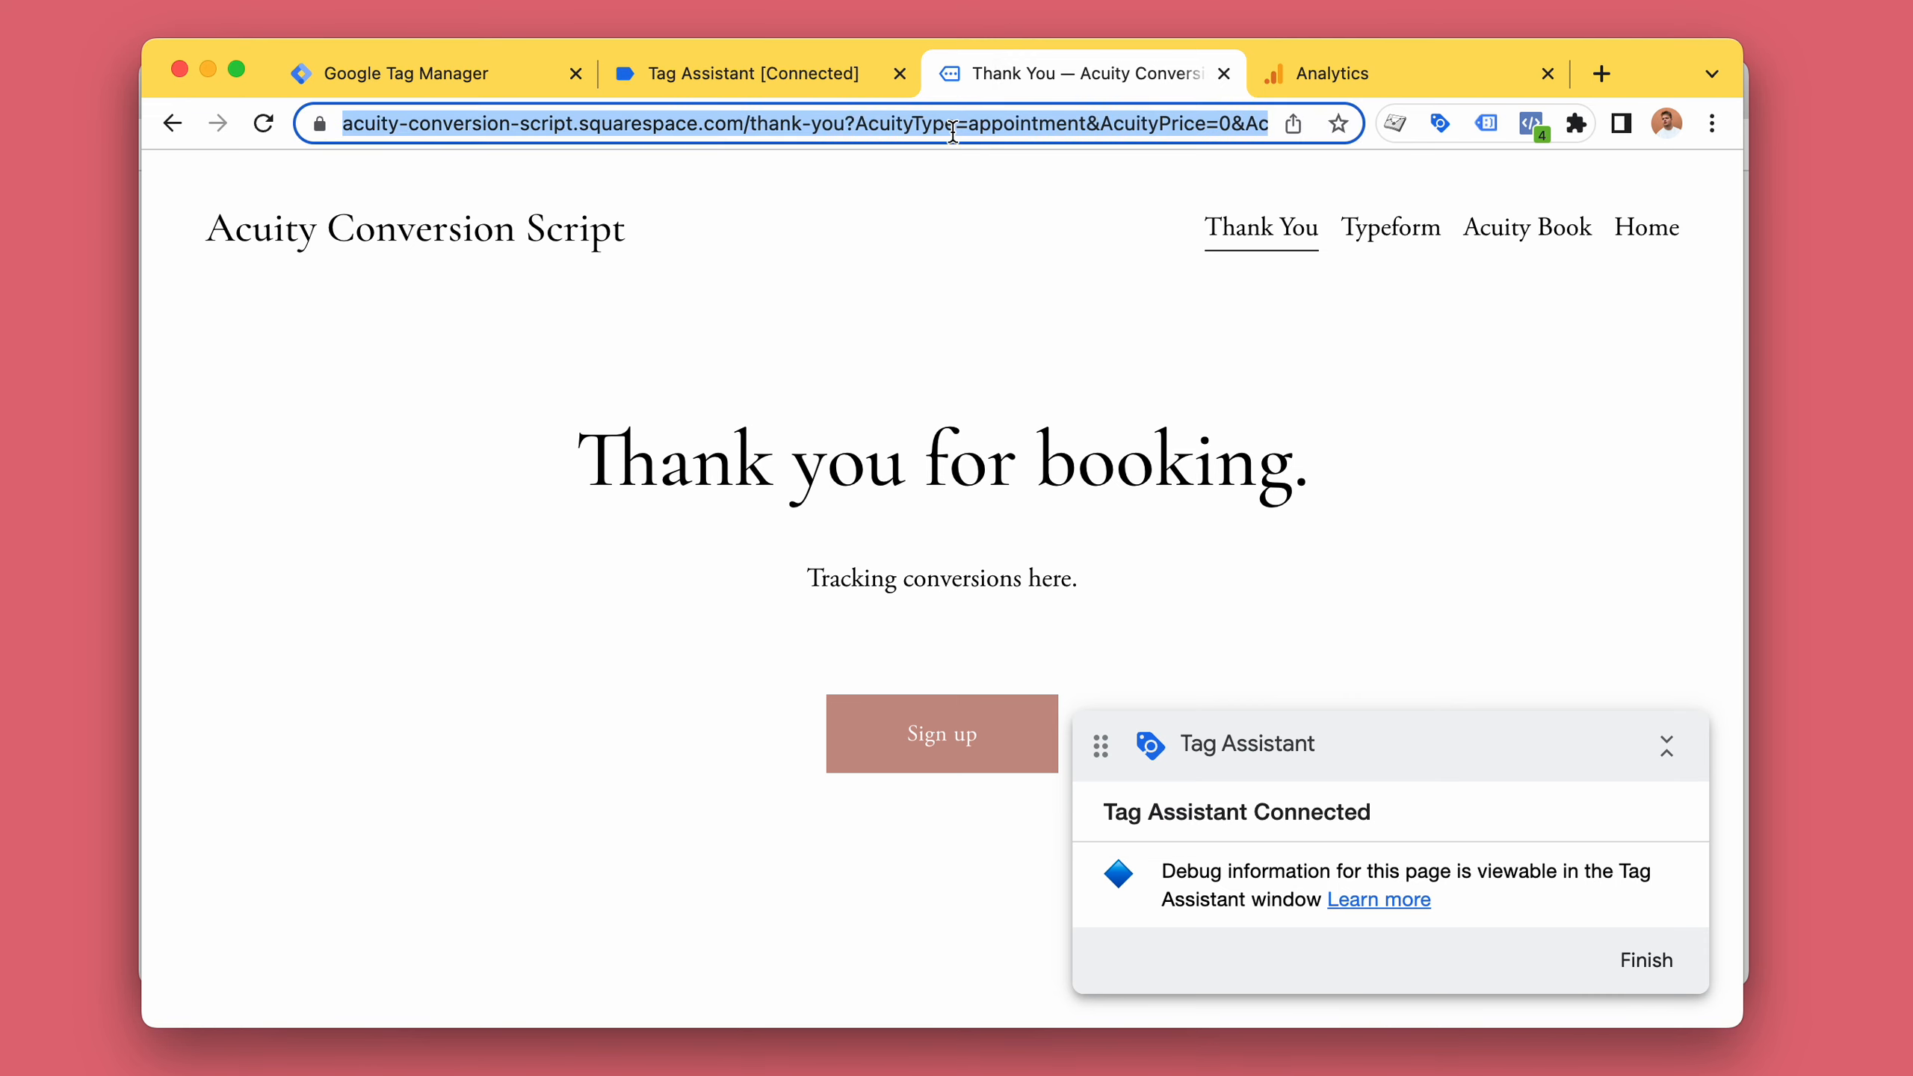
pyautogui.click(951, 124)
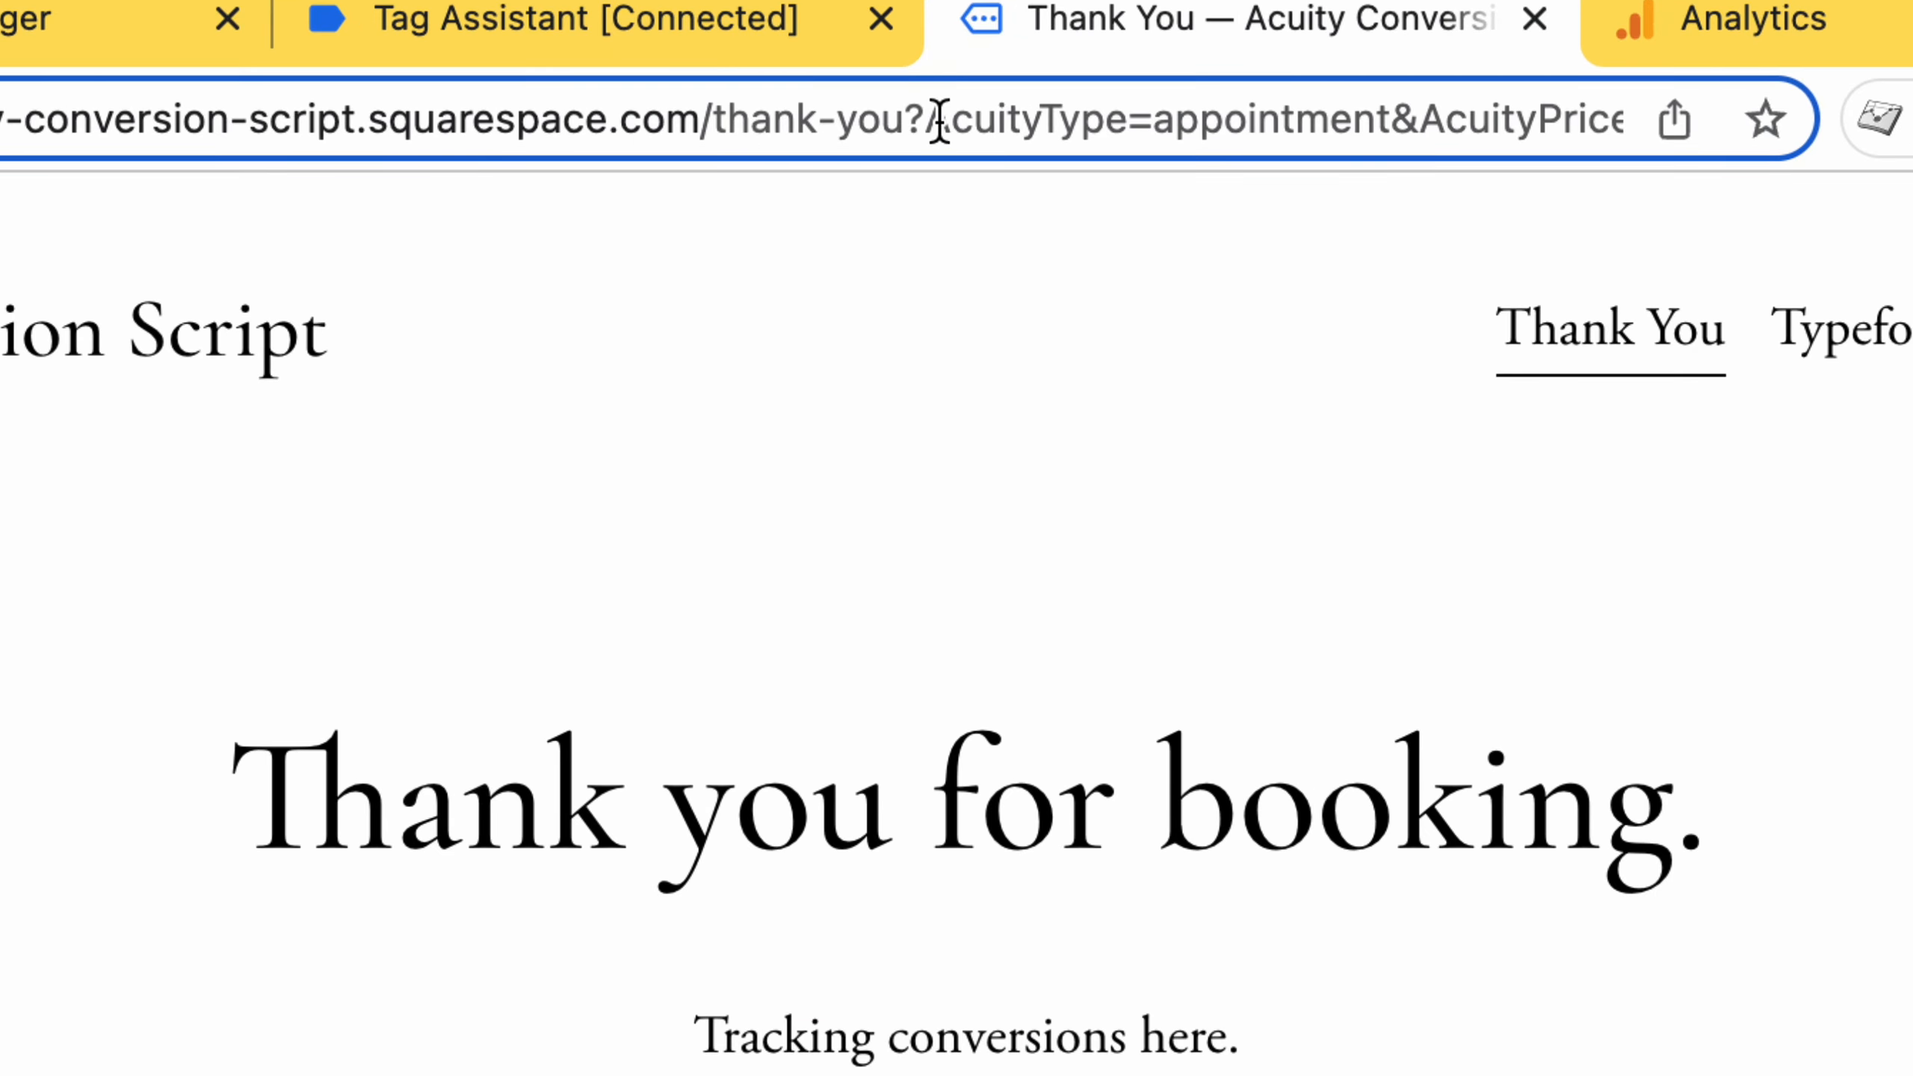
pyautogui.click(925, 123)
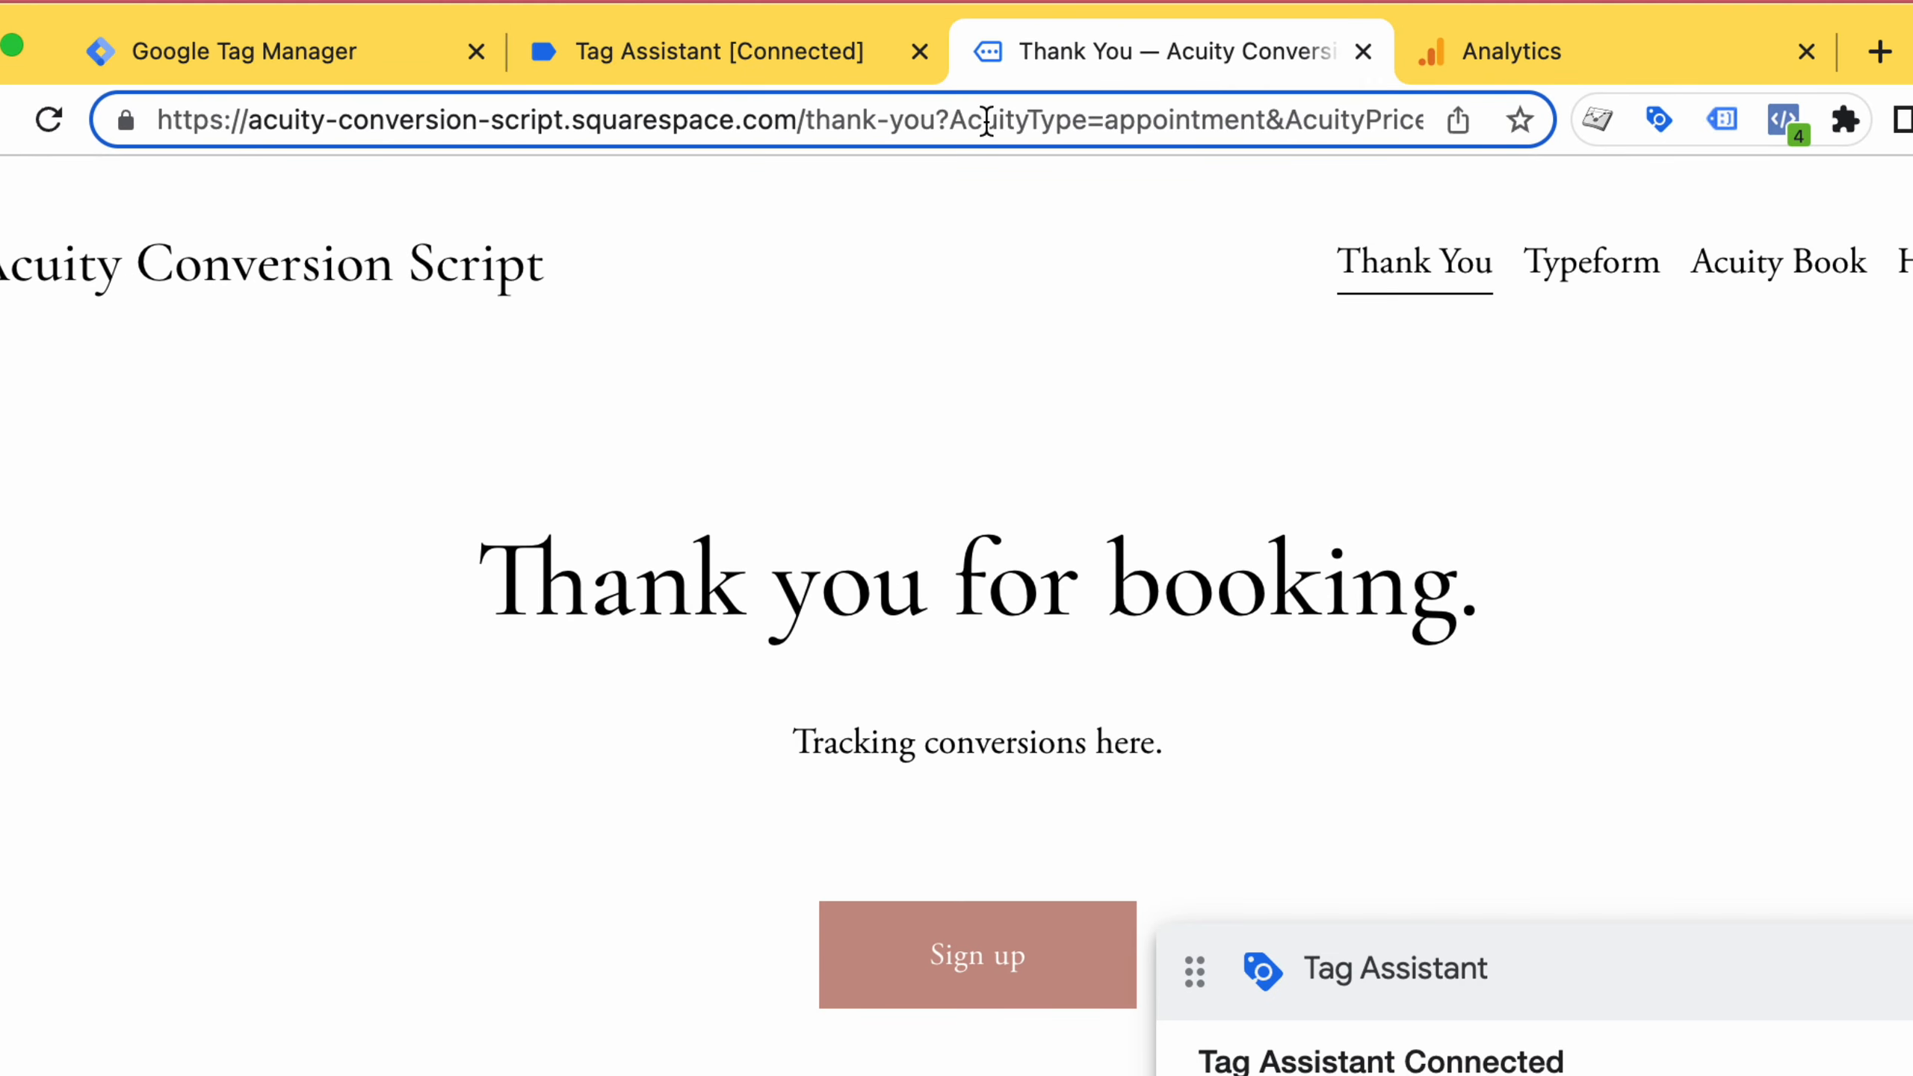
pyautogui.click(1088, 121)
pyautogui.press('Right')
pyautogui.press('Right')
pyautogui.press('Right')
pyautogui.press('Right')
pyautogui.press('Right')
pyautogui.press('Right')
pyautogui.press('Right')
pyautogui.press('Right')
pyautogui.press('Right')
pyautogui.press('Right')
pyautogui.press('Right')
pyautogui.press('Right')
pyautogui.press('Right')
pyautogui.press('Right')
pyautogui.press('Right')
pyautogui.press('Right')
pyautogui.press('Right')
pyautogui.press('Right')
pyautogui.press('Right')
pyautogui.press('Right')
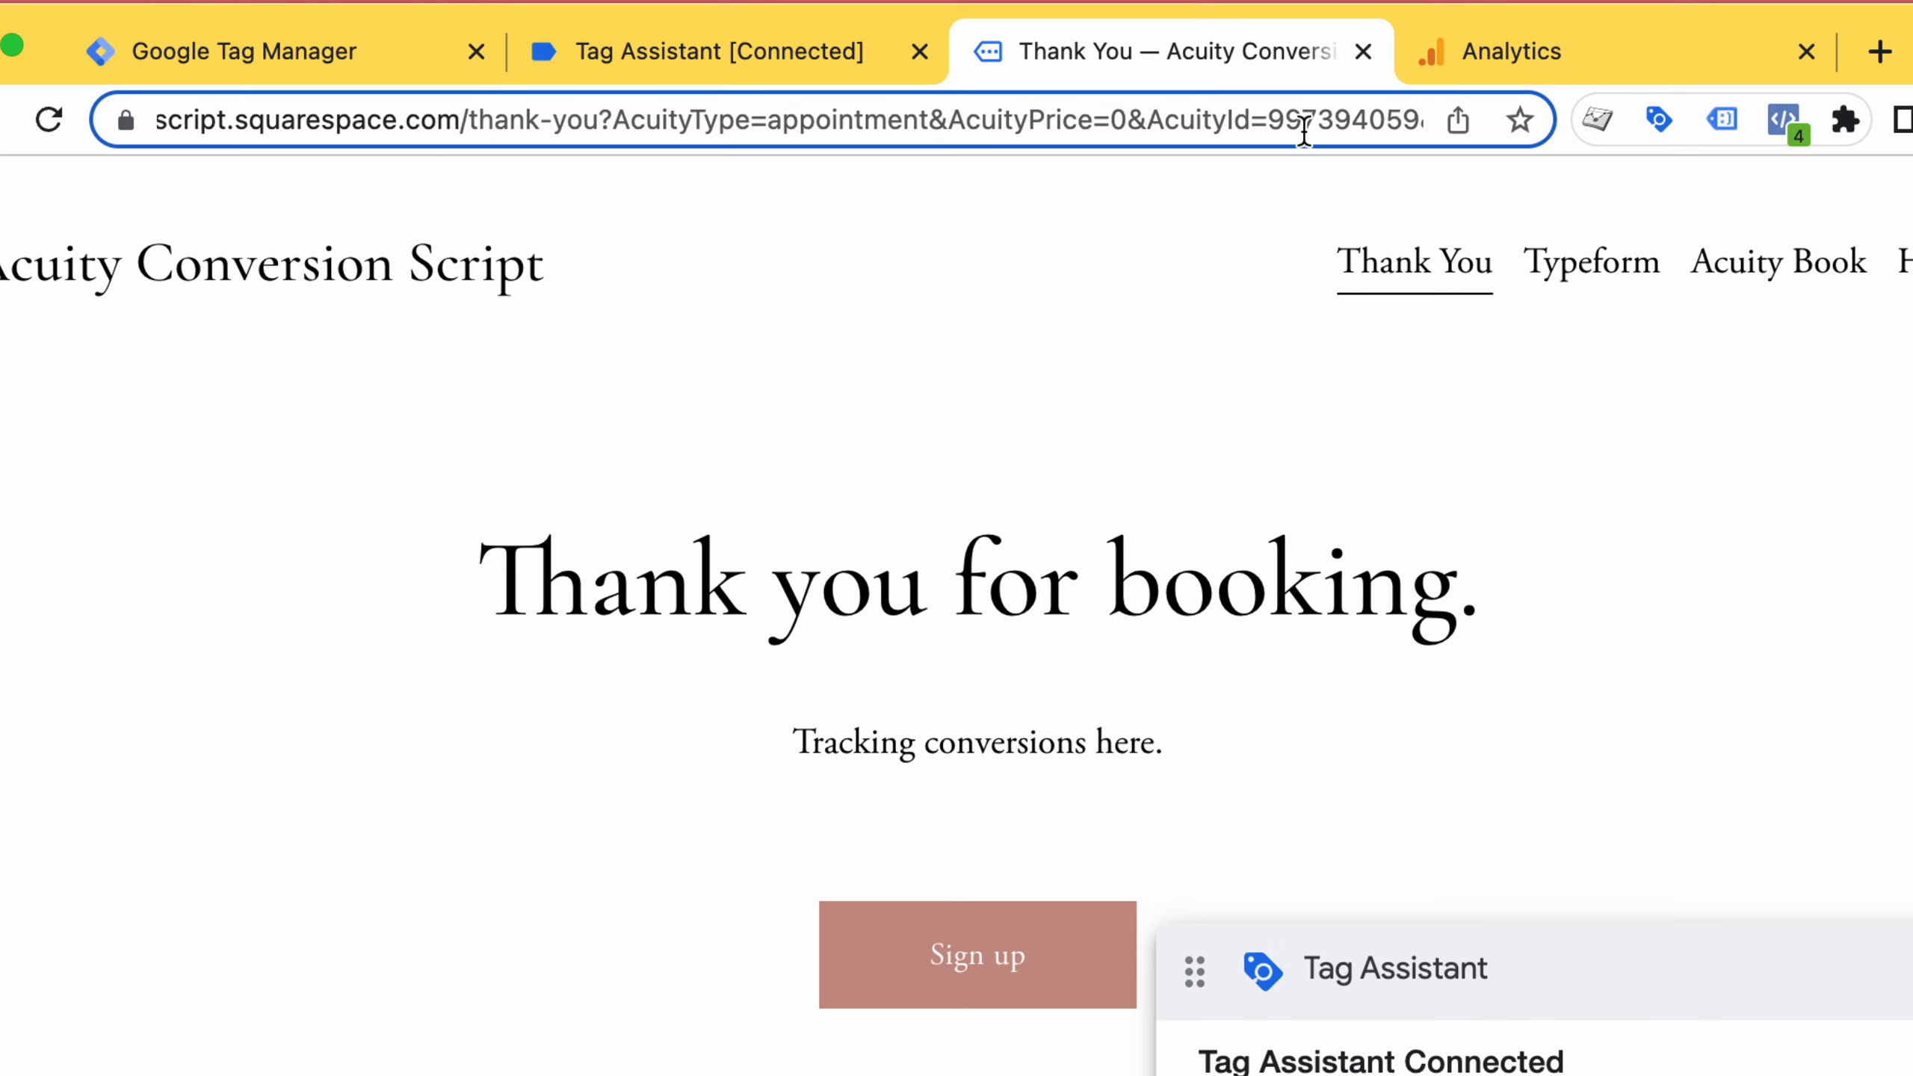
pyautogui.press('Right')
pyautogui.press('Right')
pyautogui.press('Right')
pyautogui.press('Right')
pyautogui.press('Right')
pyautogui.press('Right')
pyautogui.press('Right')
pyautogui.press('Right')
pyautogui.press('Right')
pyautogui.press('Right')
pyautogui.press('Right')
pyautogui.press('Right')
pyautogui.press('Right')
pyautogui.press('Right')
pyautogui.press('Right')
pyautogui.press('Right')
pyautogui.press('Right')
pyautogui.press('Right')
pyautogui.press('Right')
pyautogui.press('Right')
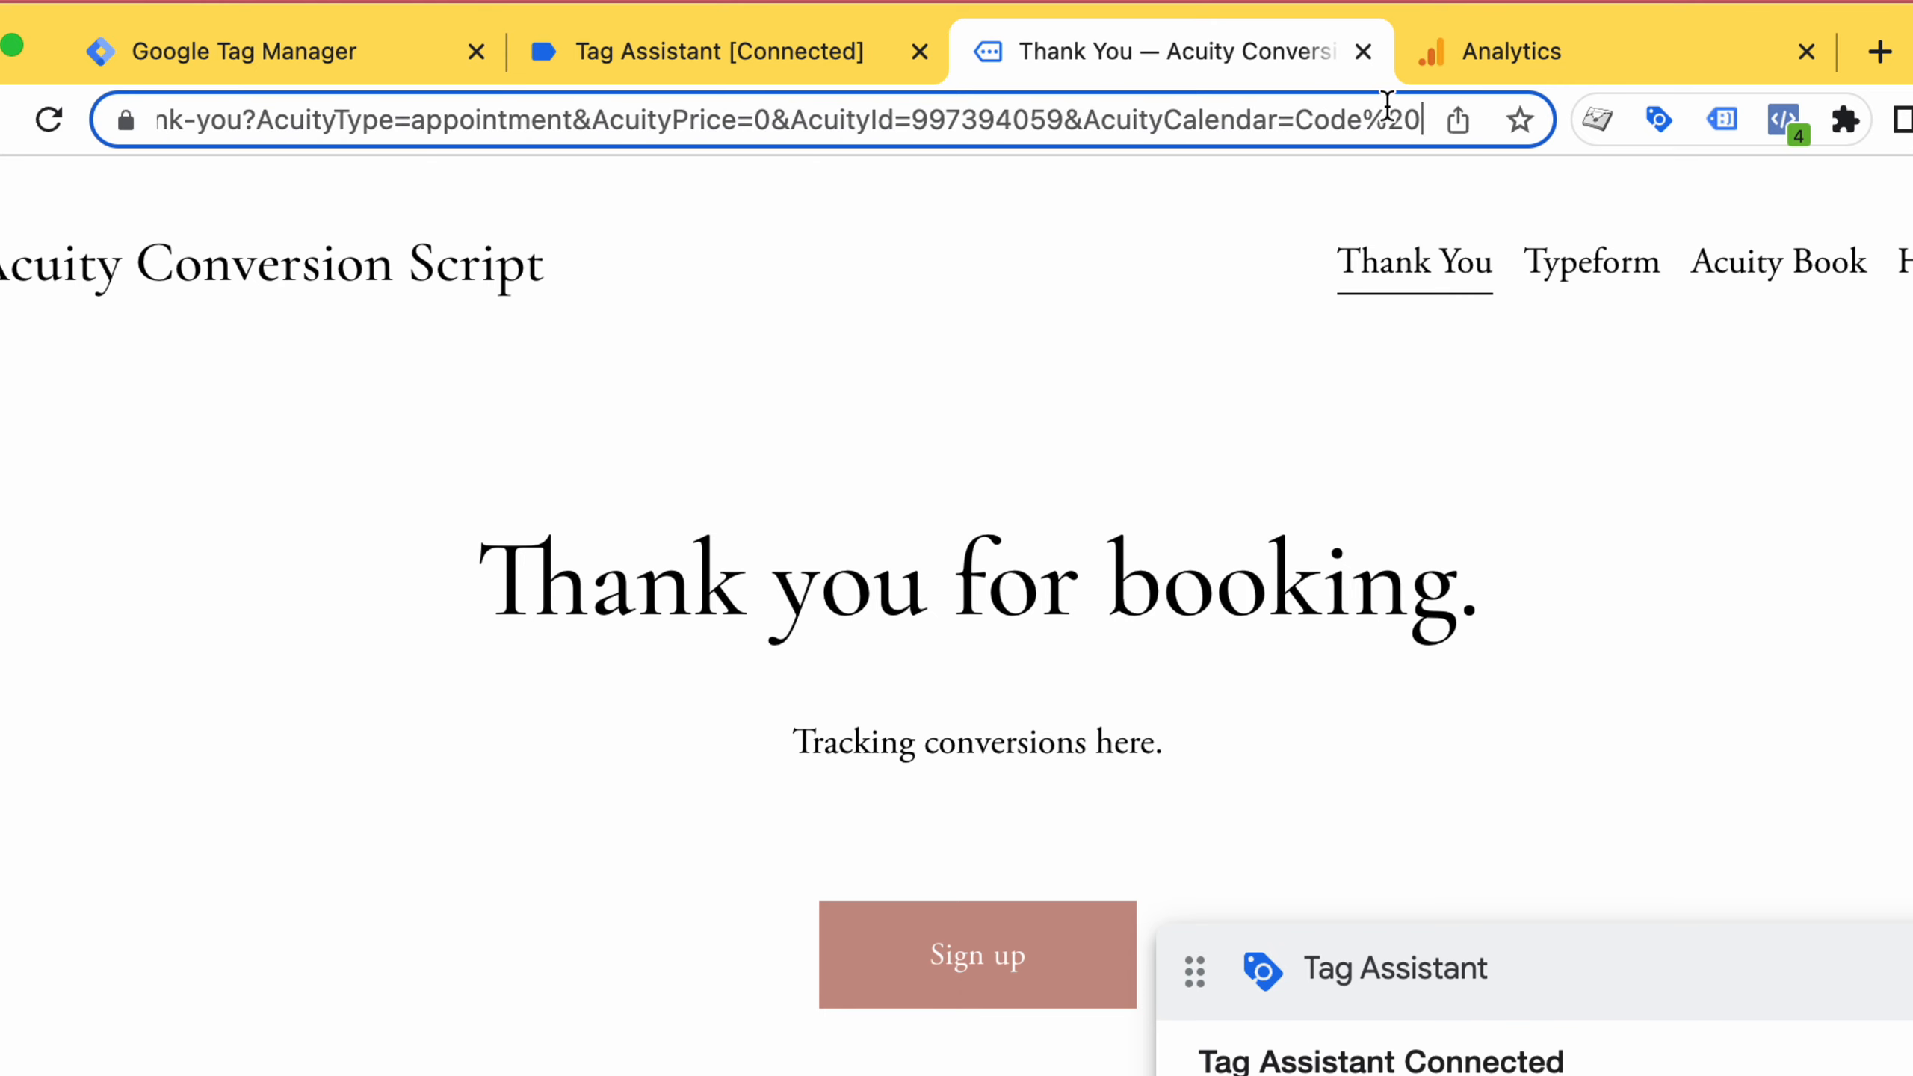
pyautogui.press('Right')
pyautogui.press('Right')
pyautogui.press('Right')
pyautogui.press('Right')
pyautogui.press('Right')
pyautogui.press('Right')
pyautogui.press('Right')
pyautogui.press('Right')
pyautogui.press('Right')
pyautogui.press('Right')
pyautogui.press('Right')
pyautogui.press('Right')
pyautogui.press('Right')
pyautogui.press('Right')
pyautogui.press('Right')
pyautogui.press('Right')
pyautogui.press('Right')
pyautogui.press('Right')
pyautogui.press('Right')
pyautogui.press('Right')
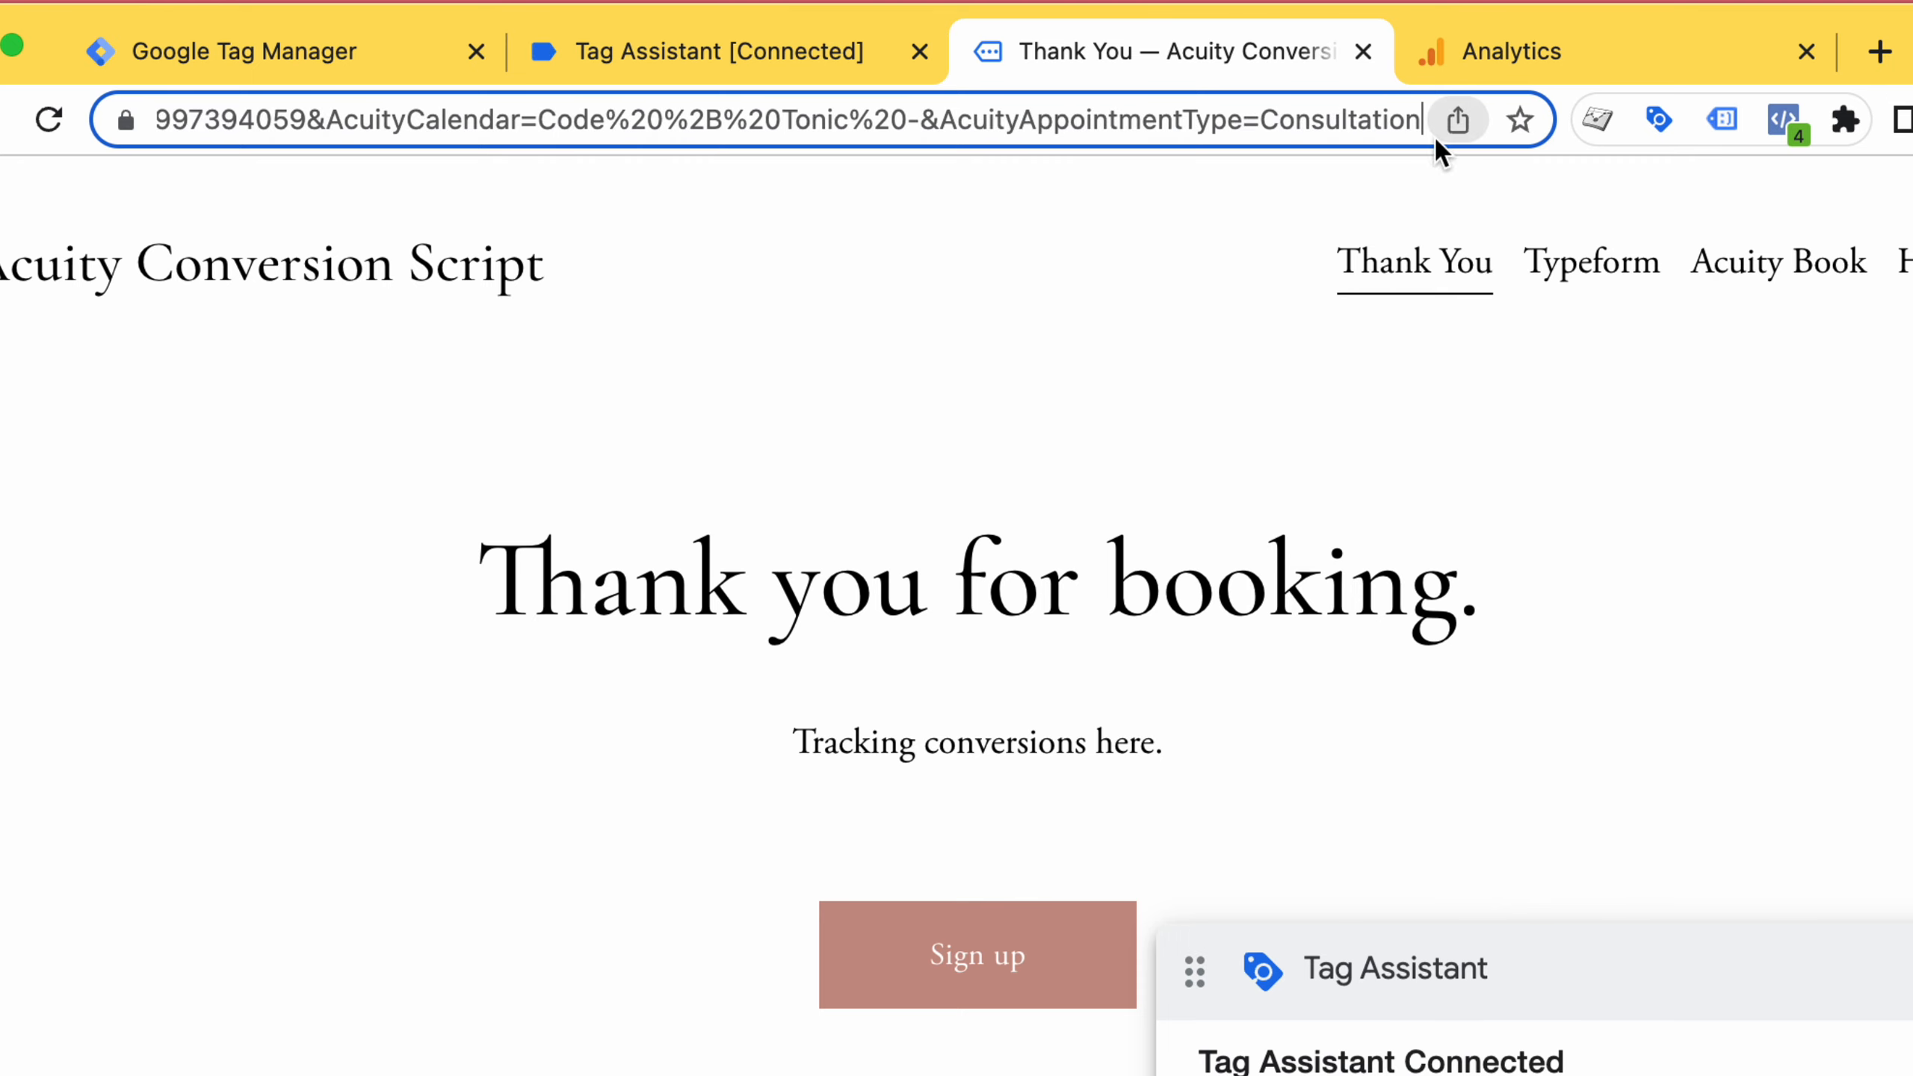
pyautogui.press('Right')
pyautogui.press('Right')
pyautogui.press('Right')
pyautogui.press('Right')
pyautogui.press('Right')
pyautogui.press('Right')
pyautogui.press('Right')
pyautogui.press('Right')
pyautogui.press('Right')
pyautogui.press('Right')
pyautogui.press('Right')
pyautogui.press('Right')
pyautogui.press('Right')
pyautogui.press('Right')
pyautogui.press('Right')
pyautogui.press('Right')
pyautogui.press('Right')
pyautogui.press('Right')
pyautogui.press('Right')
pyautogui.press('Right')
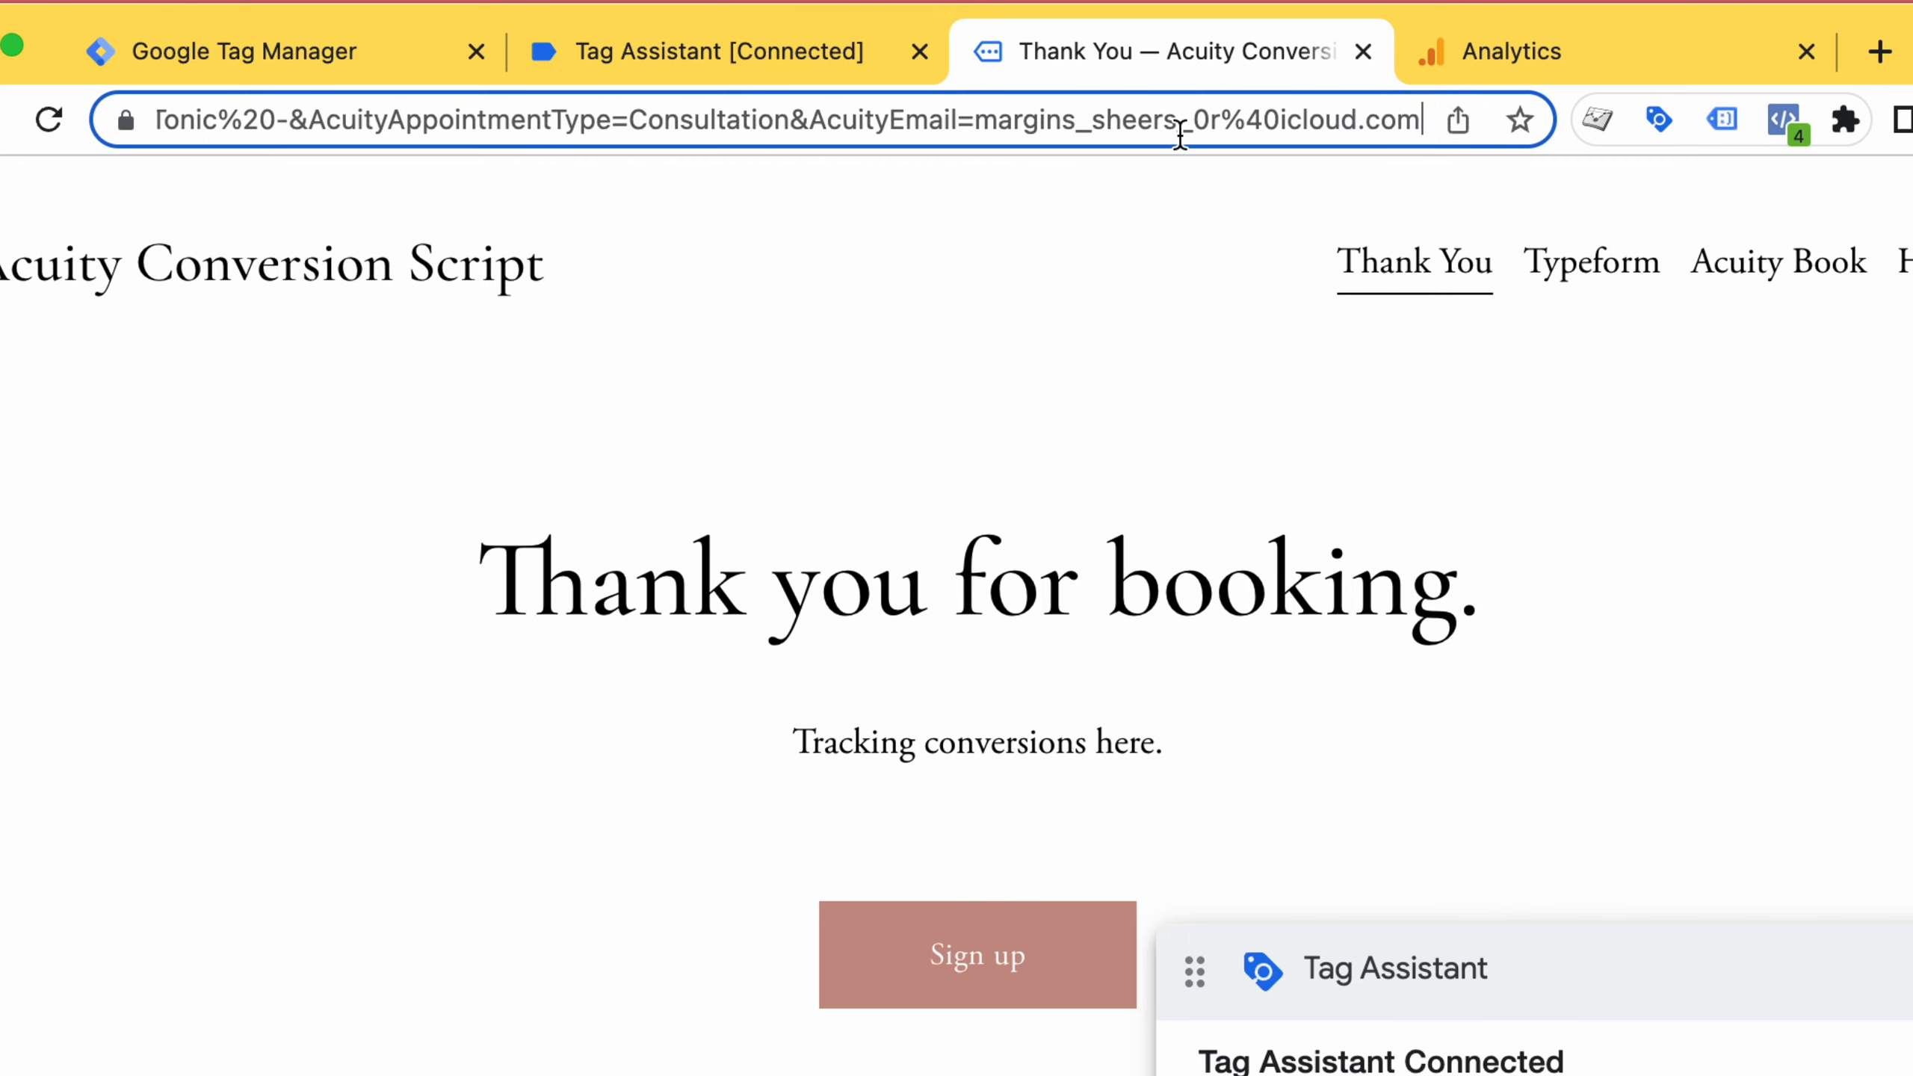
pyautogui.press('Right')
pyautogui.press('Right')
pyautogui.press('Right')
pyautogui.press('Right')
pyautogui.press('Right')
pyautogui.press('Right')
pyautogui.press('Right')
pyautogui.press('Right')
pyautogui.press('Right')
pyautogui.press('Right')
pyautogui.press('Right')
pyautogui.press('Right')
pyautogui.press('Right')
pyautogui.press('Right')
pyautogui.press('Right')
pyautogui.press('Right')
pyautogui.press('Right')
pyautogui.press('Right')
pyautogui.press('Right')
pyautogui.press('Right')
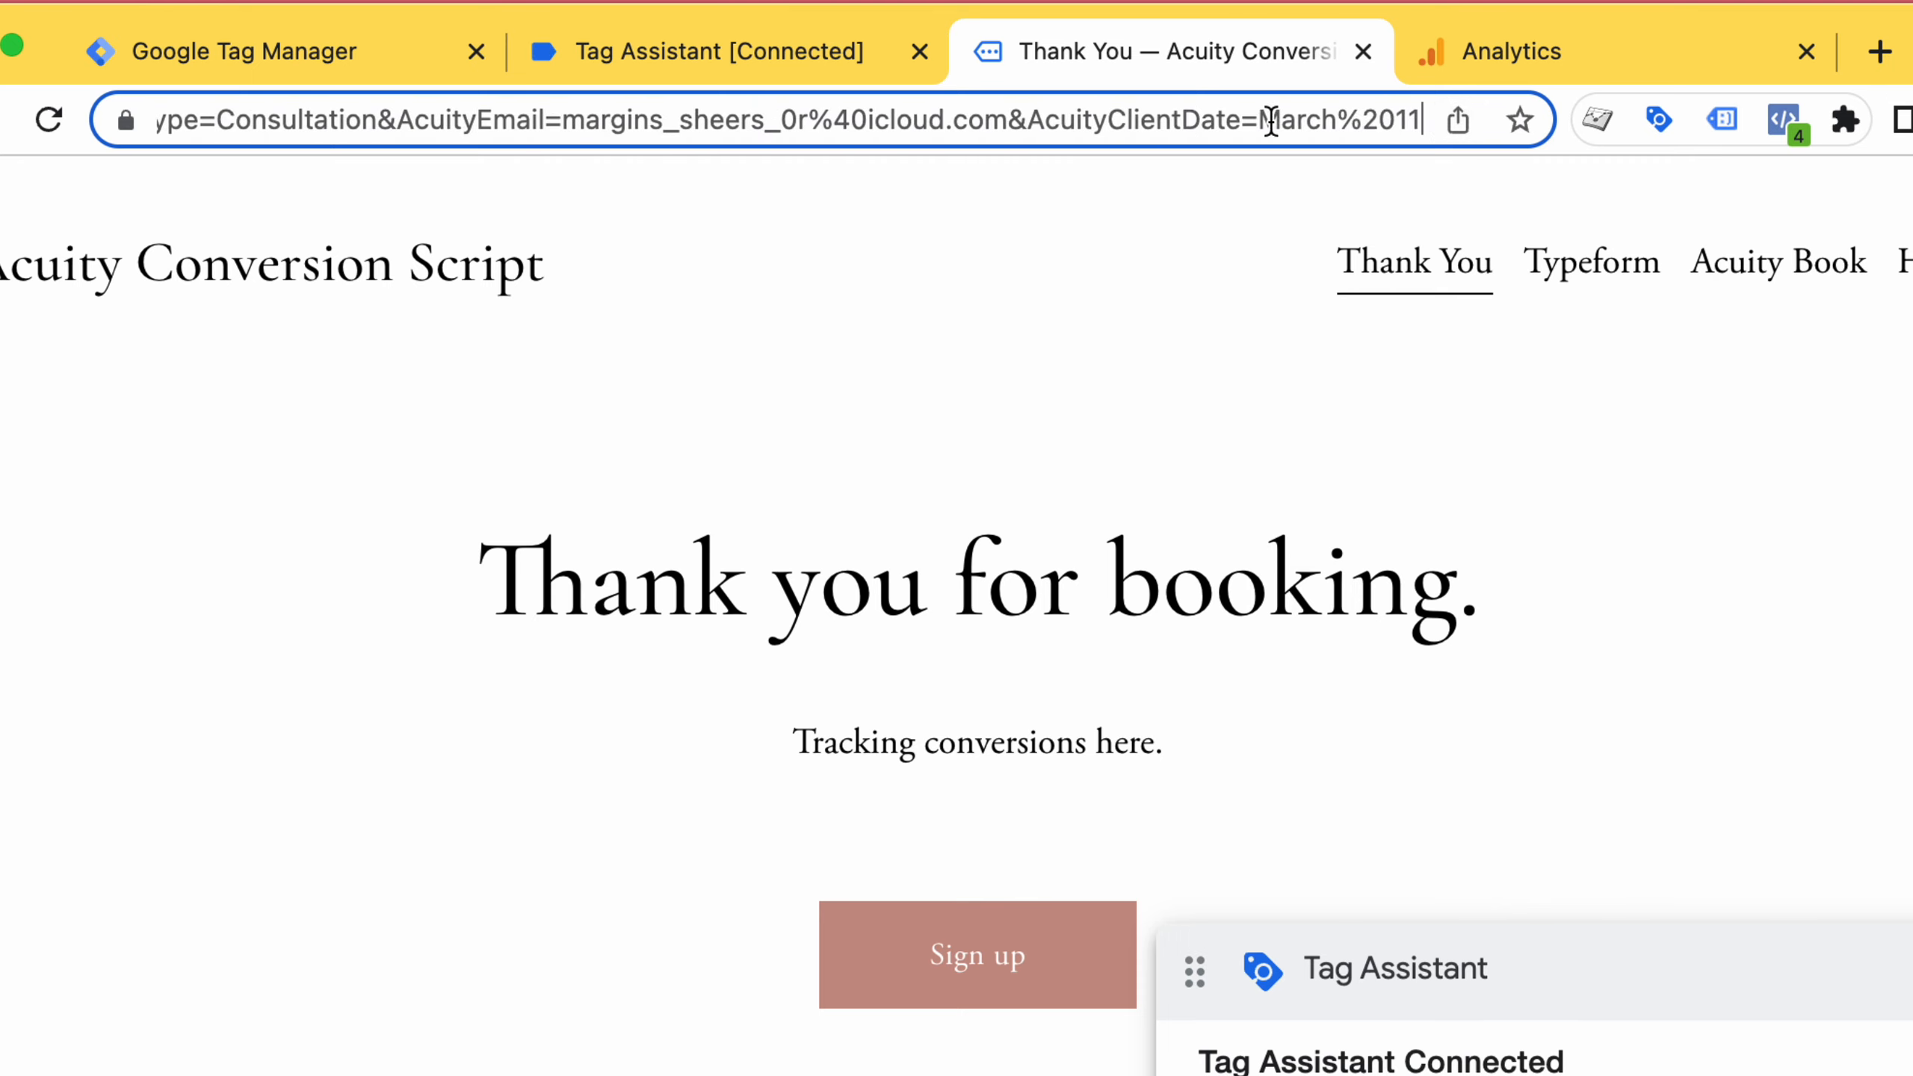
pyautogui.press('Right')
pyautogui.press('Right')
pyautogui.press('Right')
pyautogui.press('Right')
pyautogui.press('Right')
pyautogui.press('Right')
pyautogui.press('Right')
pyautogui.press('Right')
pyautogui.press('Right')
pyautogui.press('Right')
pyautogui.press('Right')
pyautogui.press('Right')
pyautogui.press('Right')
pyautogui.press('Right')
pyautogui.press('Right')
pyautogui.press('Right')
pyautogui.press('Right')
pyautogui.press('Right')
pyautogui.press('Right')
pyautogui.press('Right')
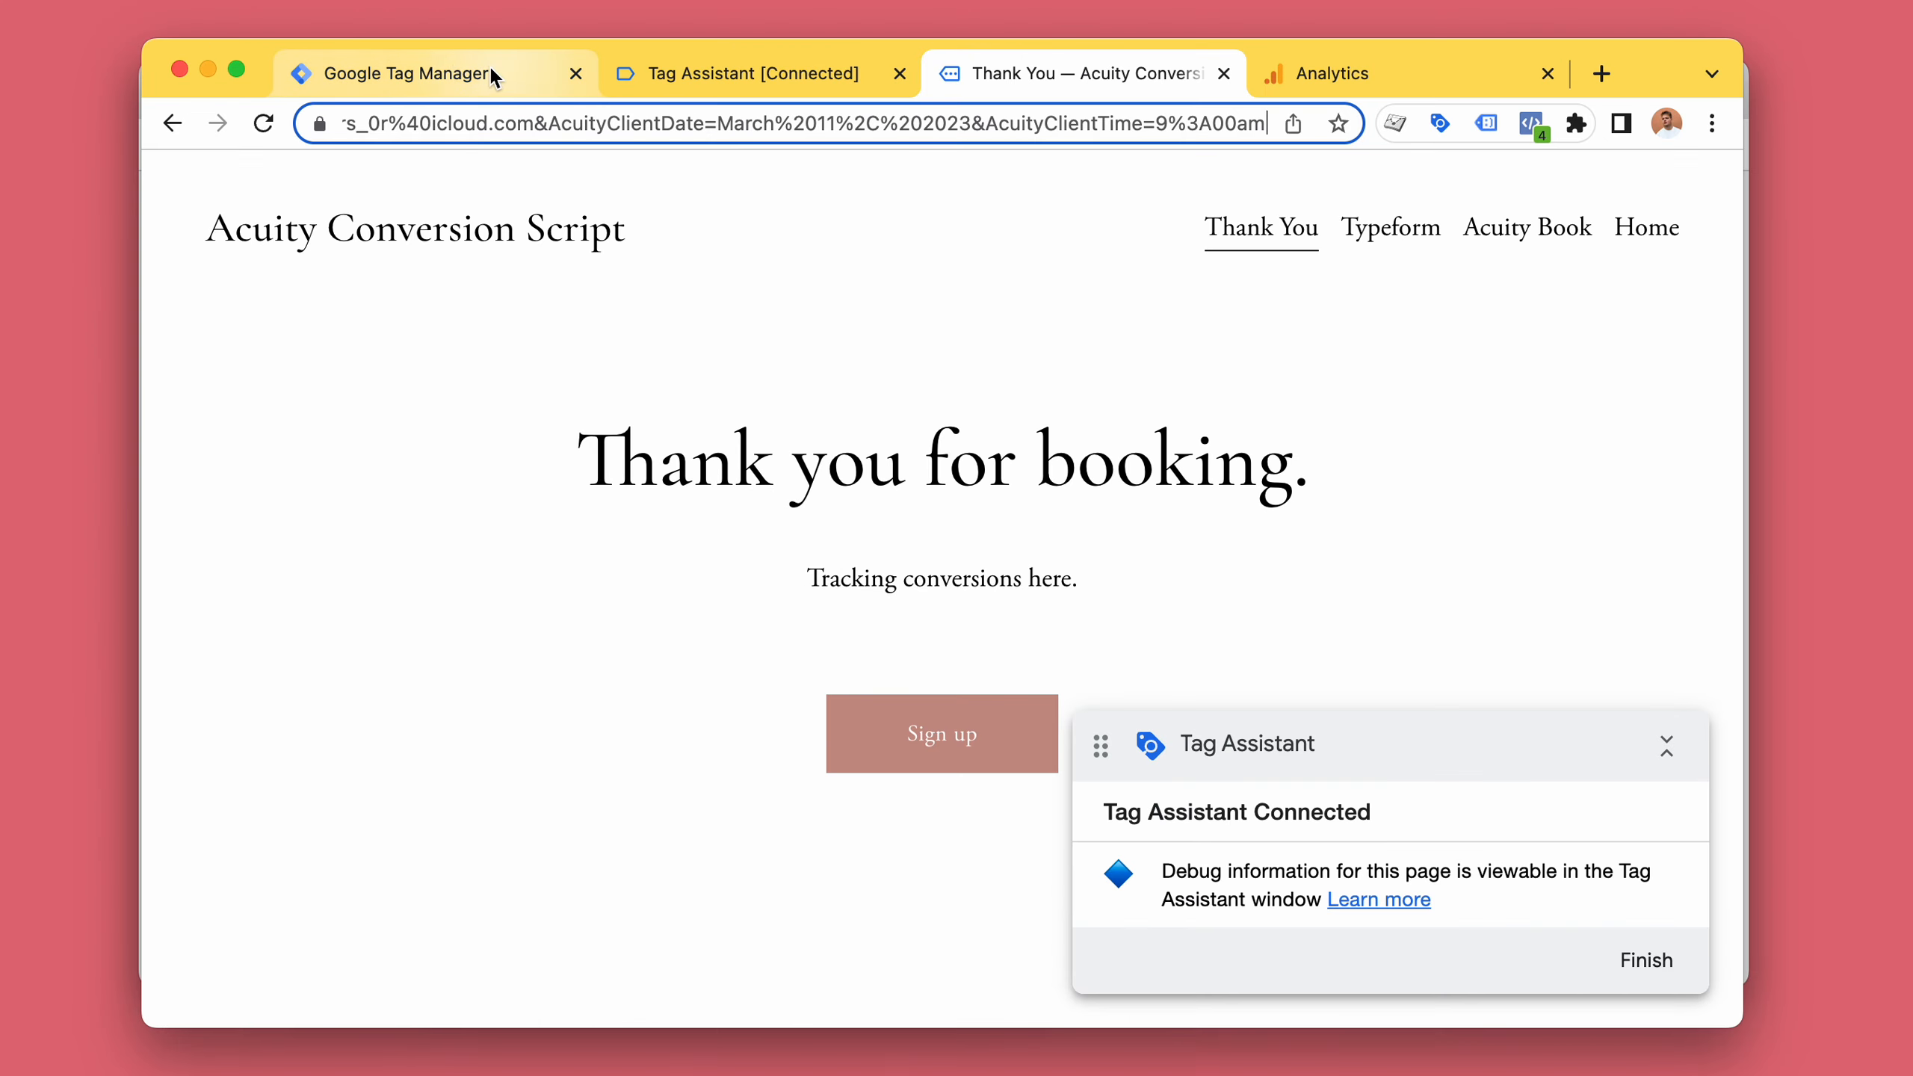
# Close the version details and open the Acuity Conversion Product container's workspace tags list.
pyautogui.click(354, 50)
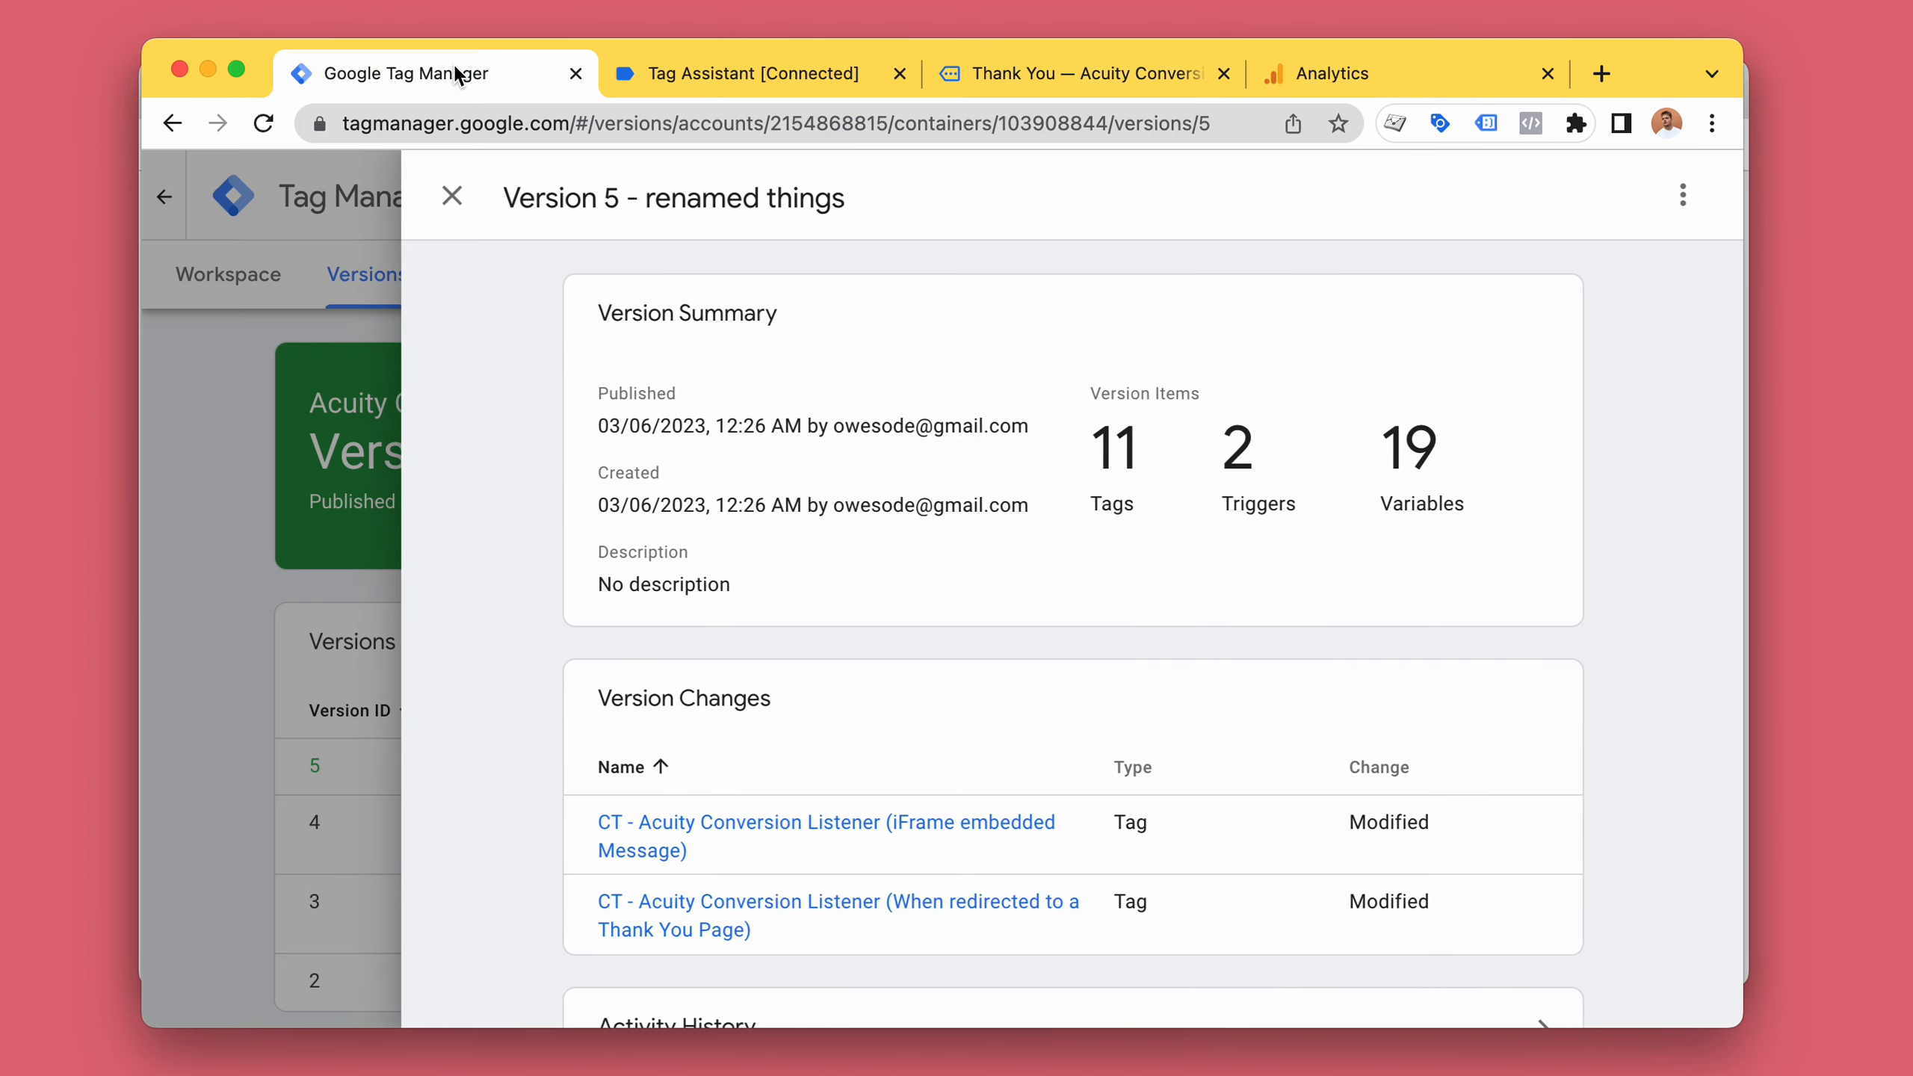
pyautogui.click(453, 227)
pyautogui.click(253, 298)
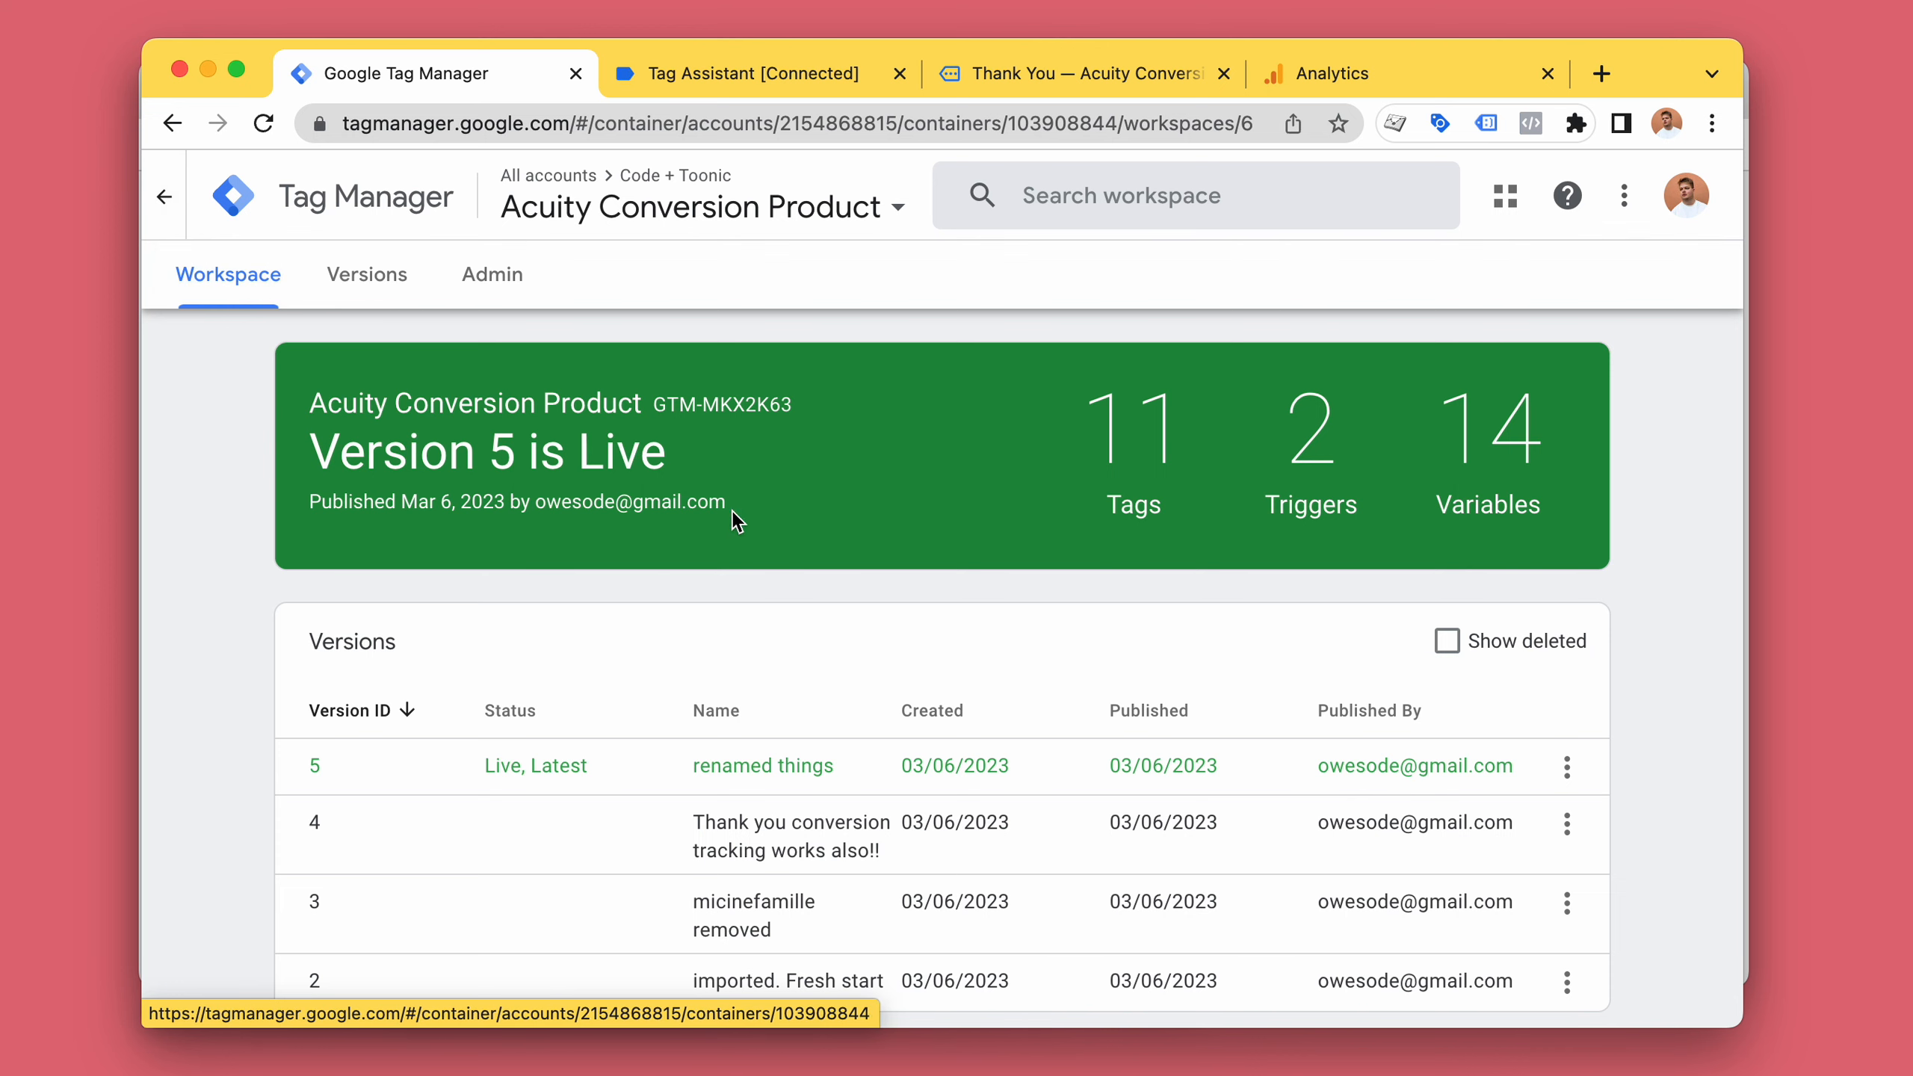
pyautogui.scroll(-3, 739, 512)
pyautogui.scroll(3, 738, 511)
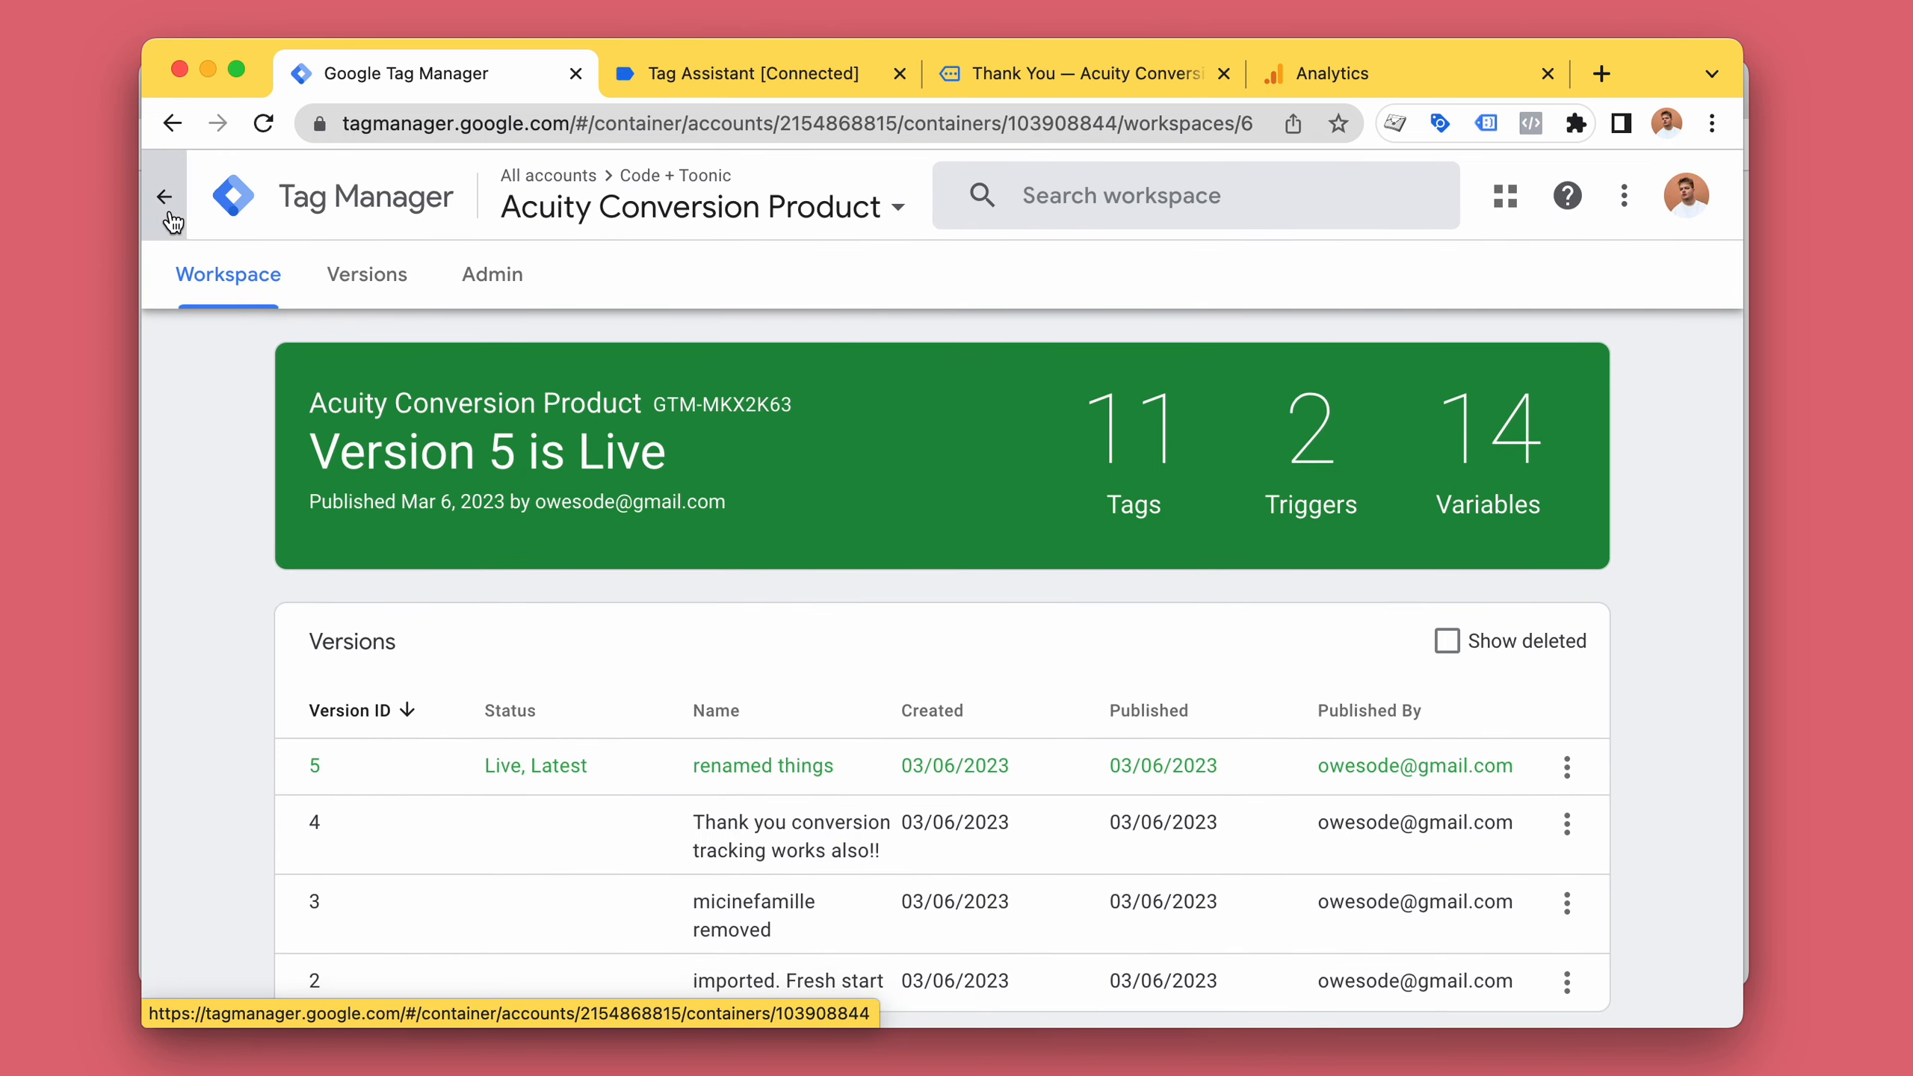
pyautogui.click(178, 126)
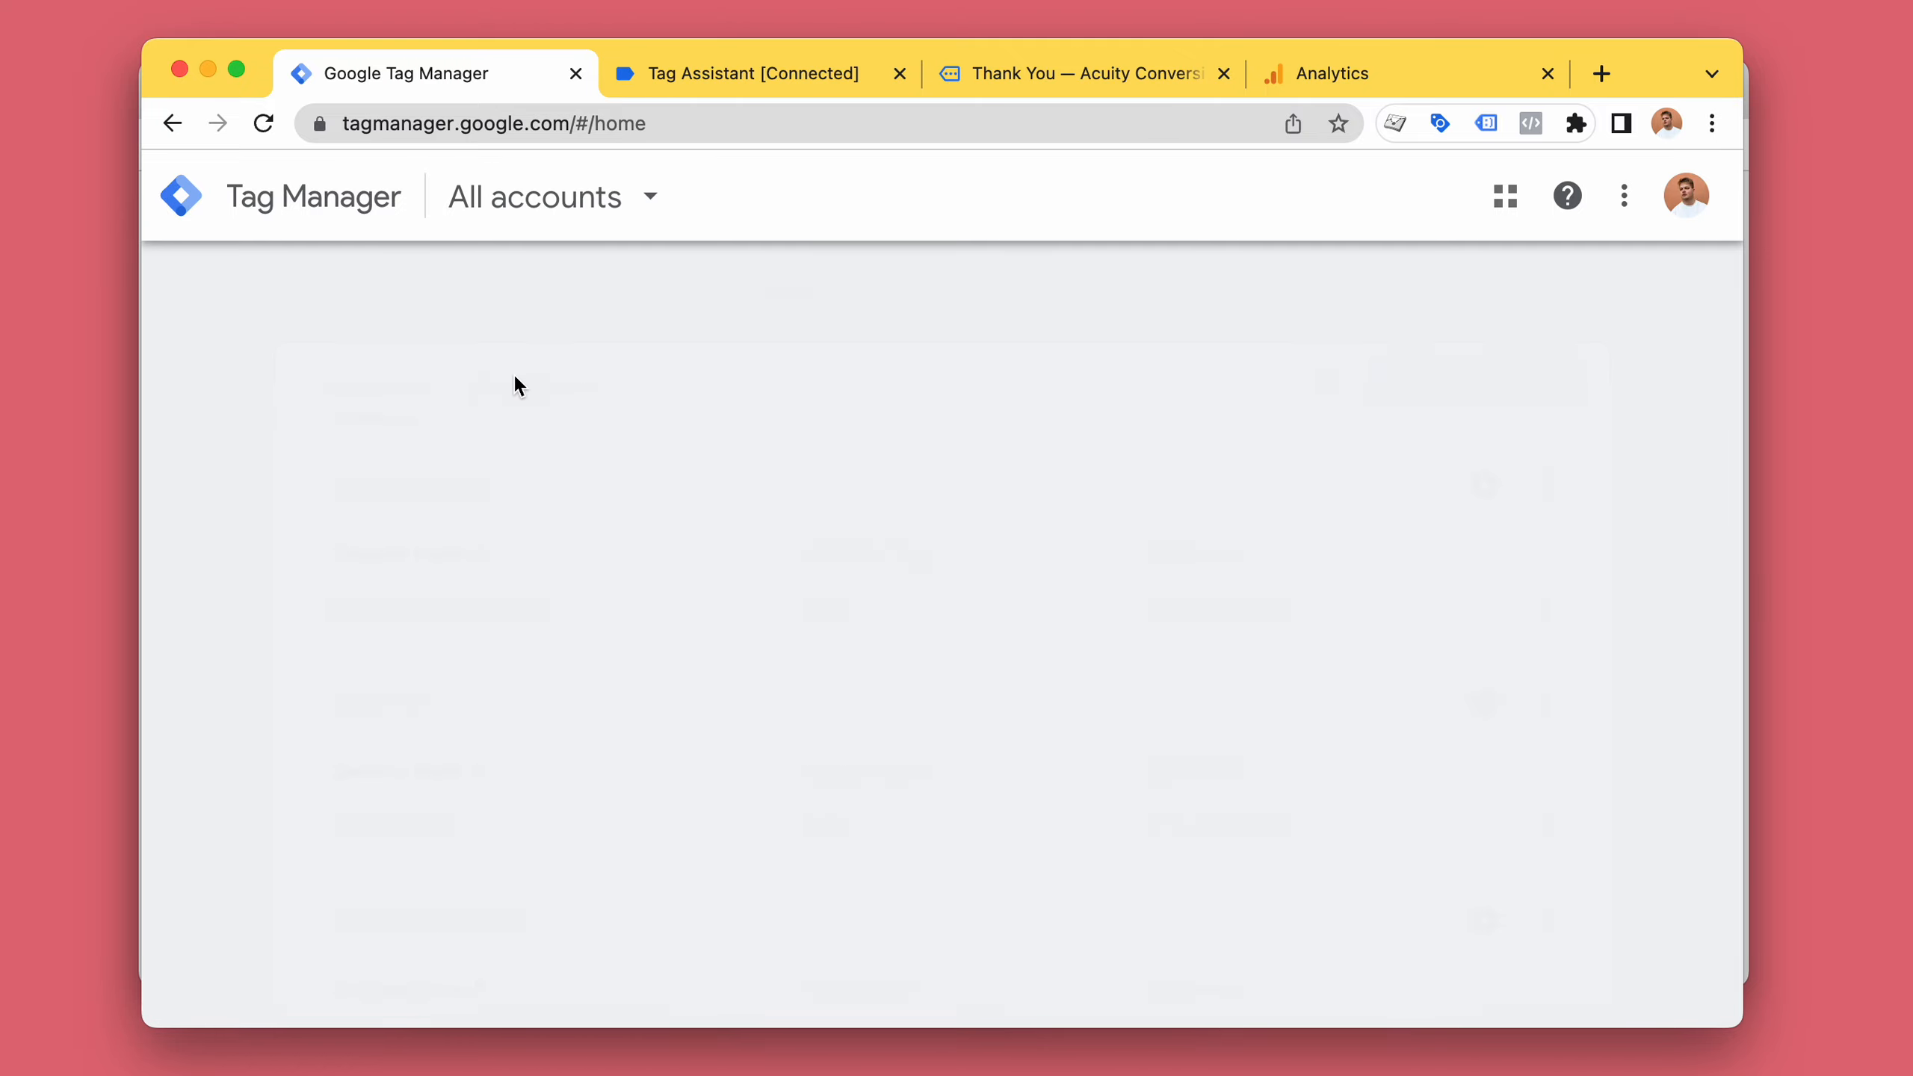
pyautogui.click(180, 121)
pyautogui.click(307, 550)
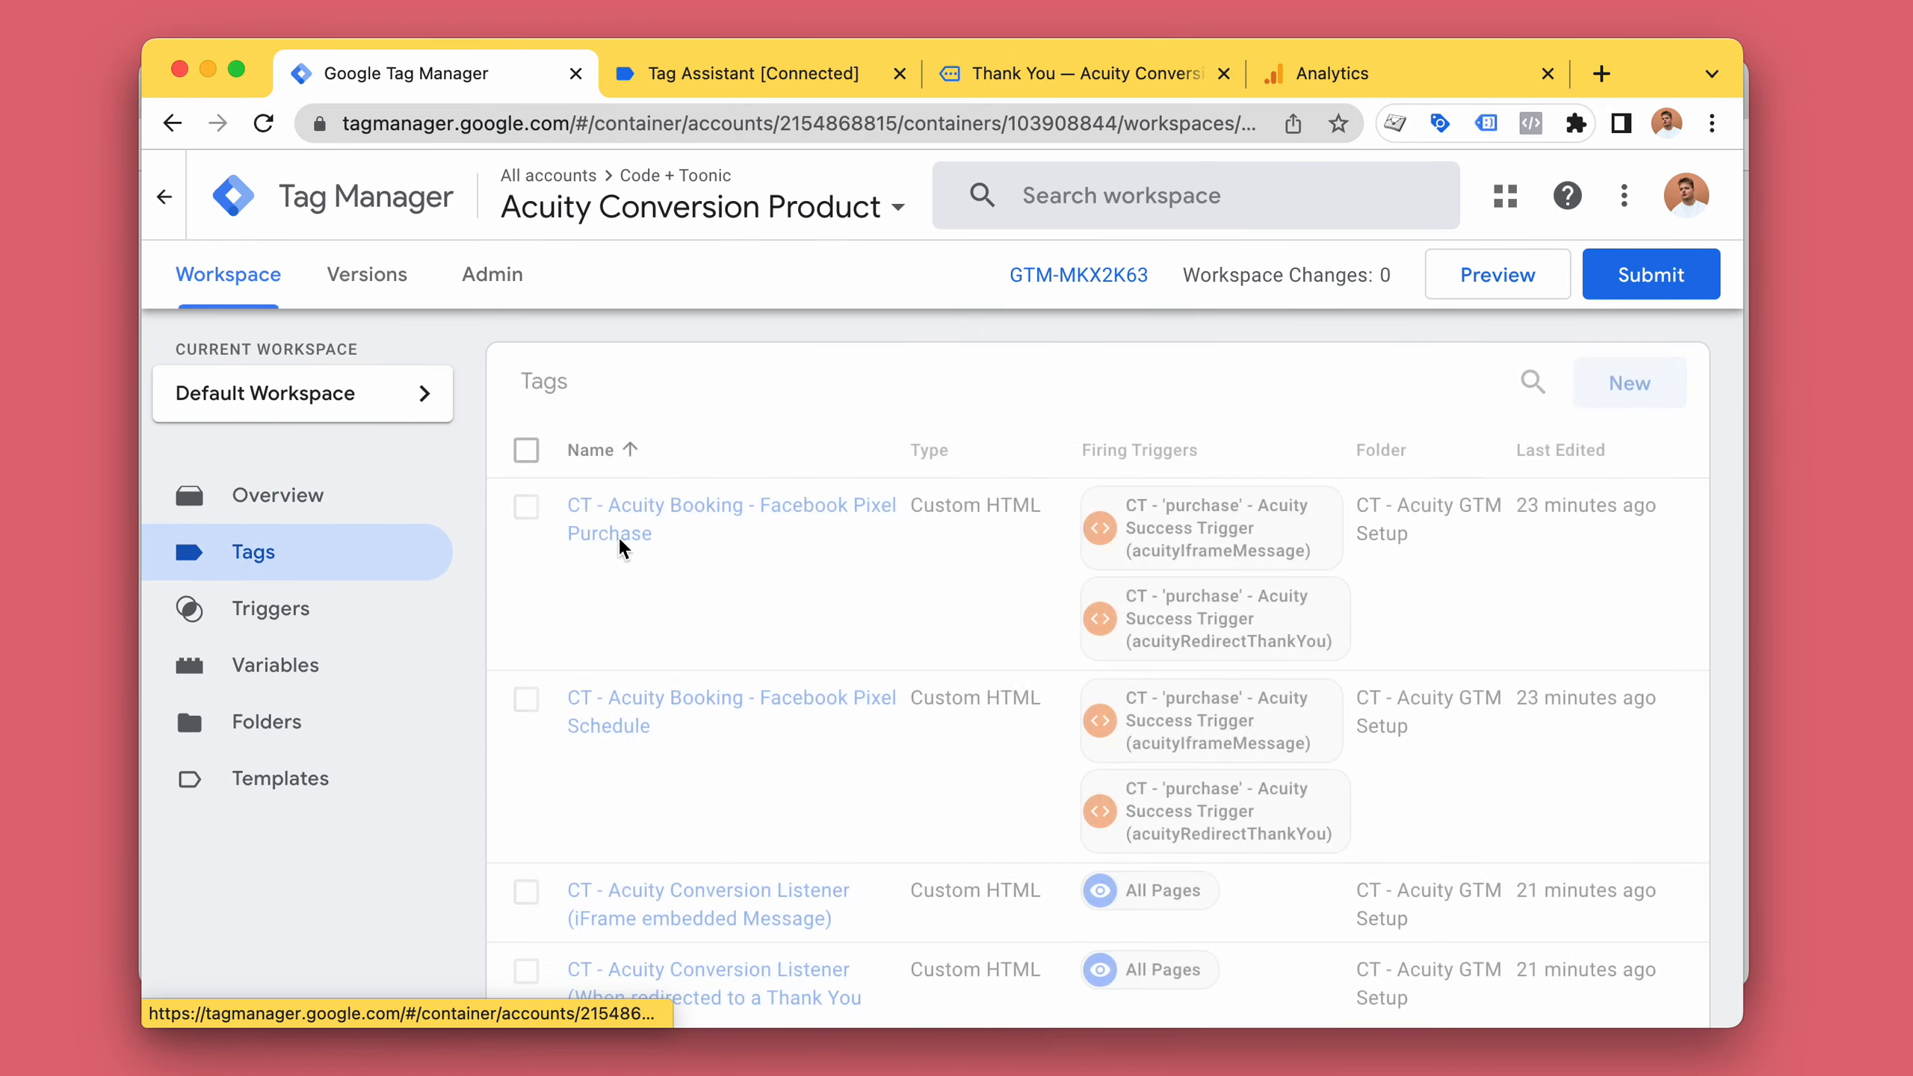
# Open the CT - Acuity Conversion Listener (When redirected to a Thank You Page) tag and review its custom HTML.
pyautogui.scroll(-3, 1008, 499)
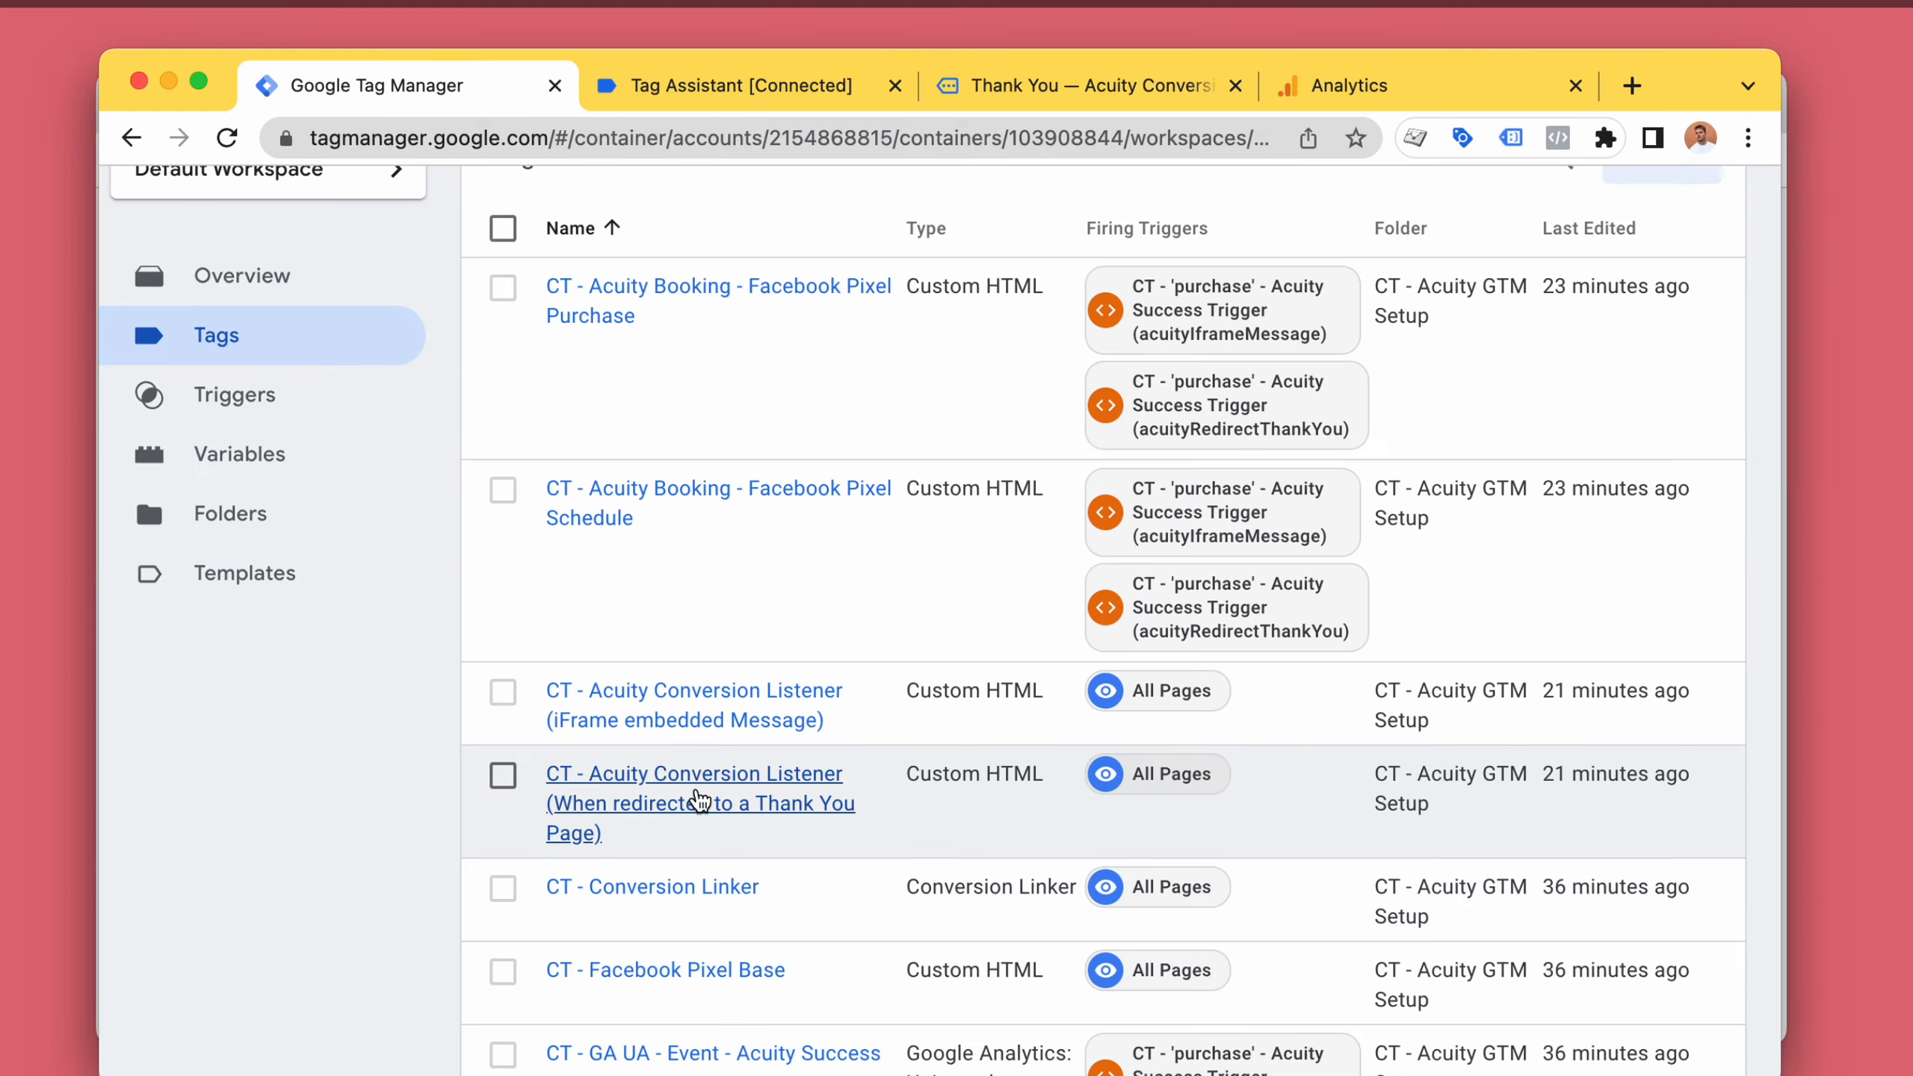
pyautogui.click(700, 801)
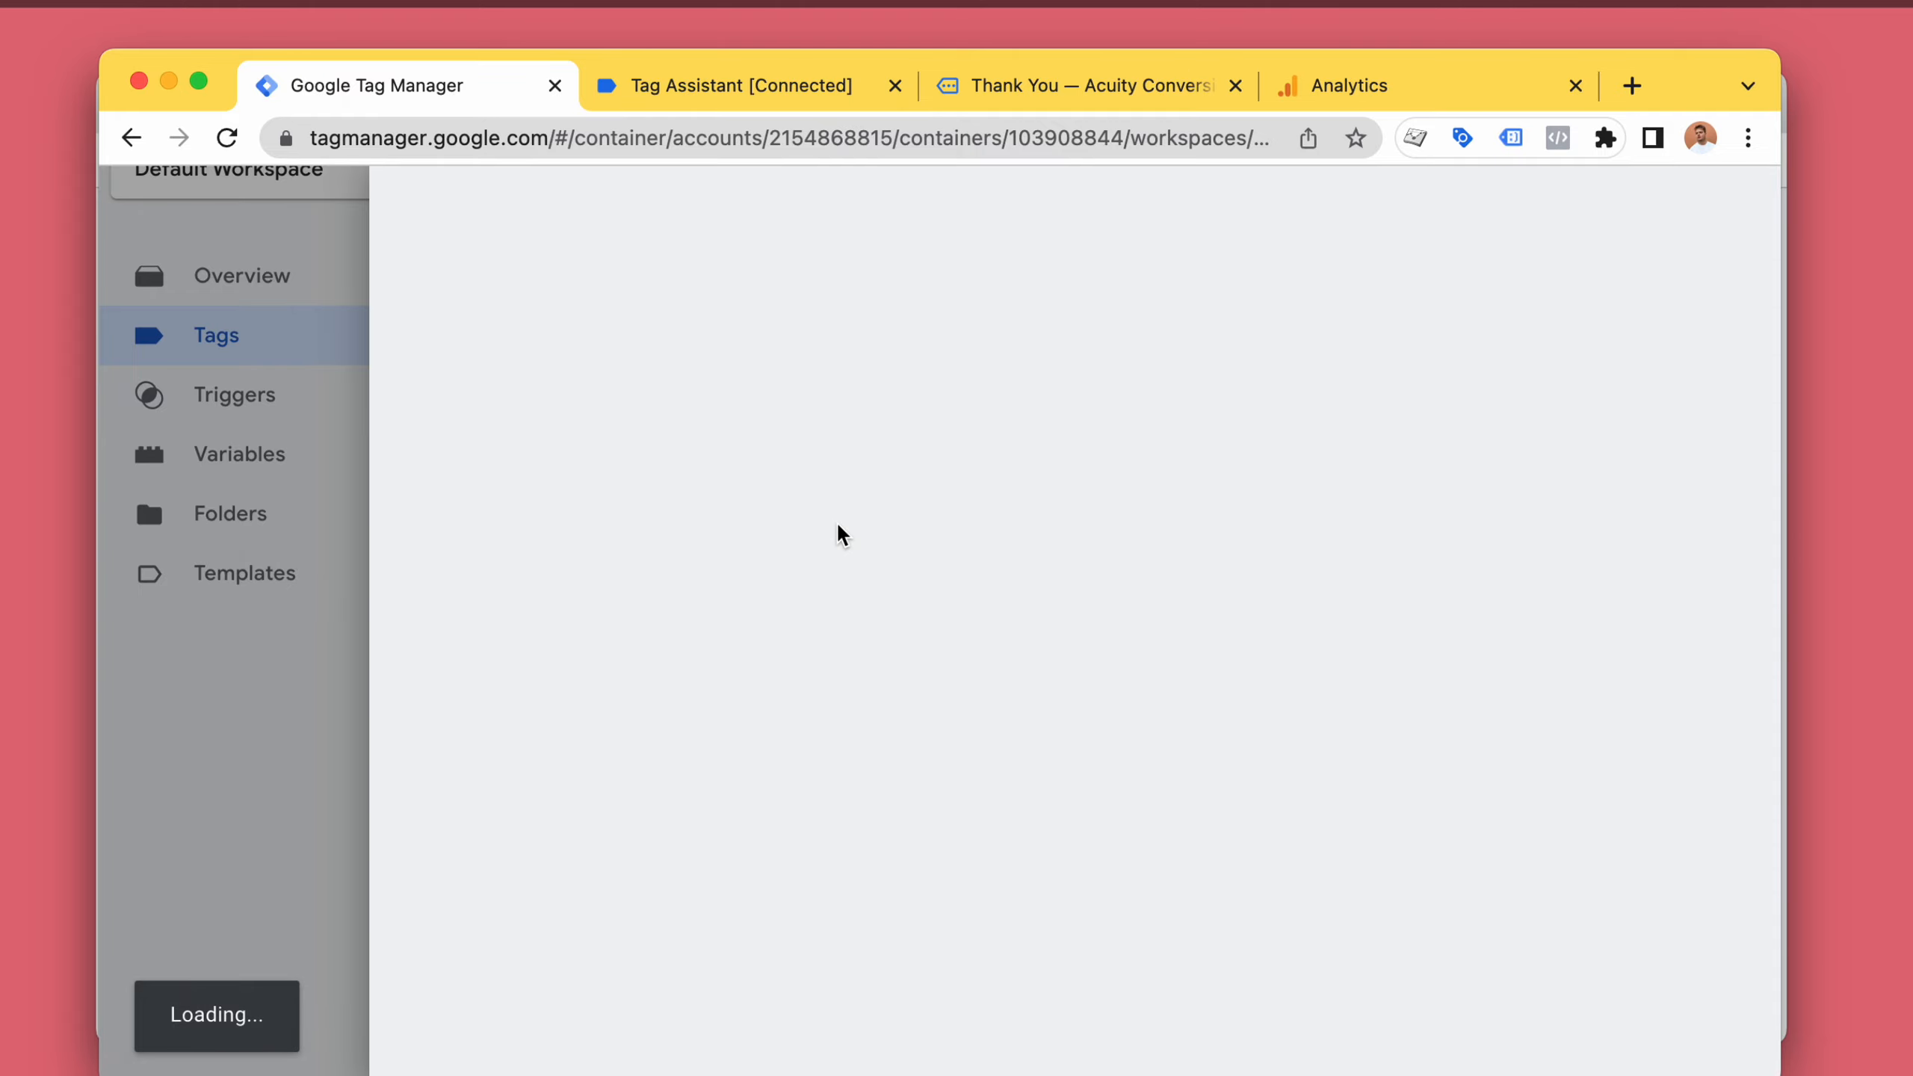
pyautogui.scroll(-5, 920, 646)
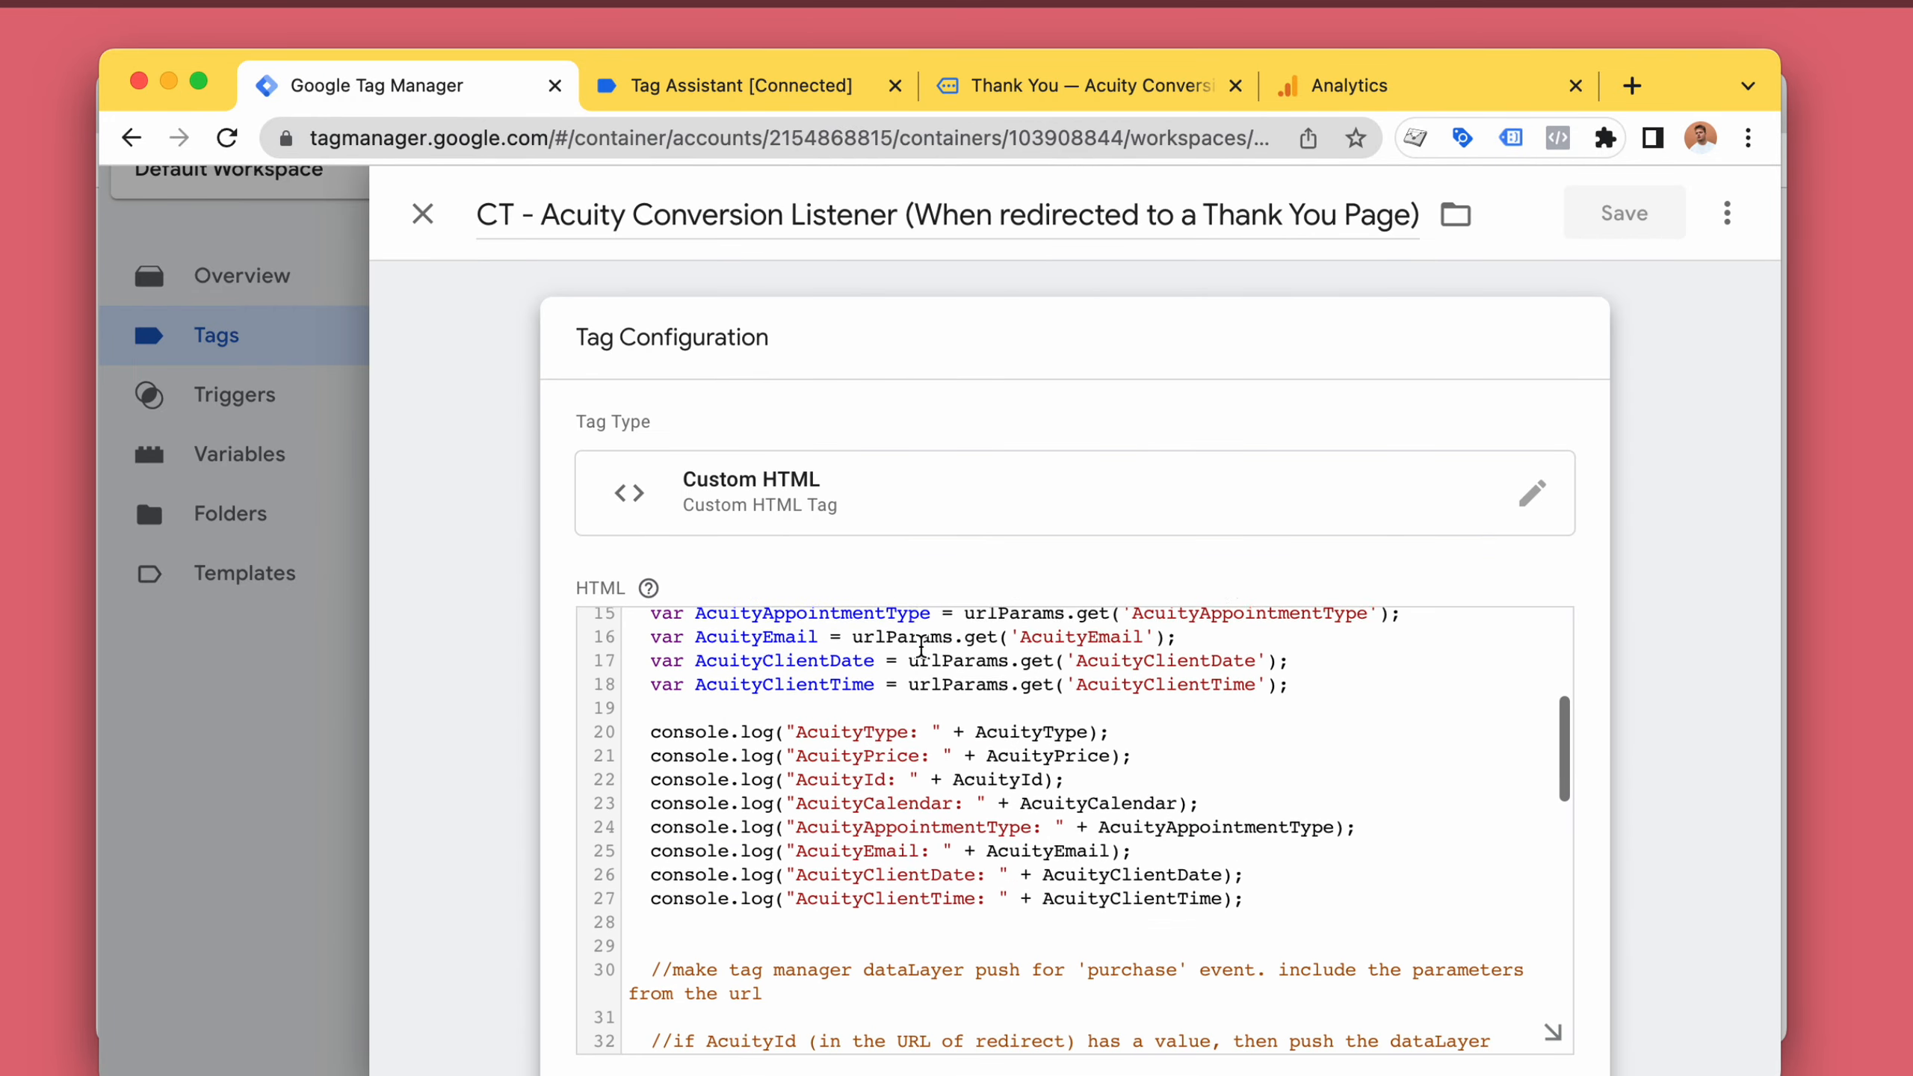
pyautogui.scroll(-8, 921, 646)
pyautogui.scroll(-1, 1661, 489)
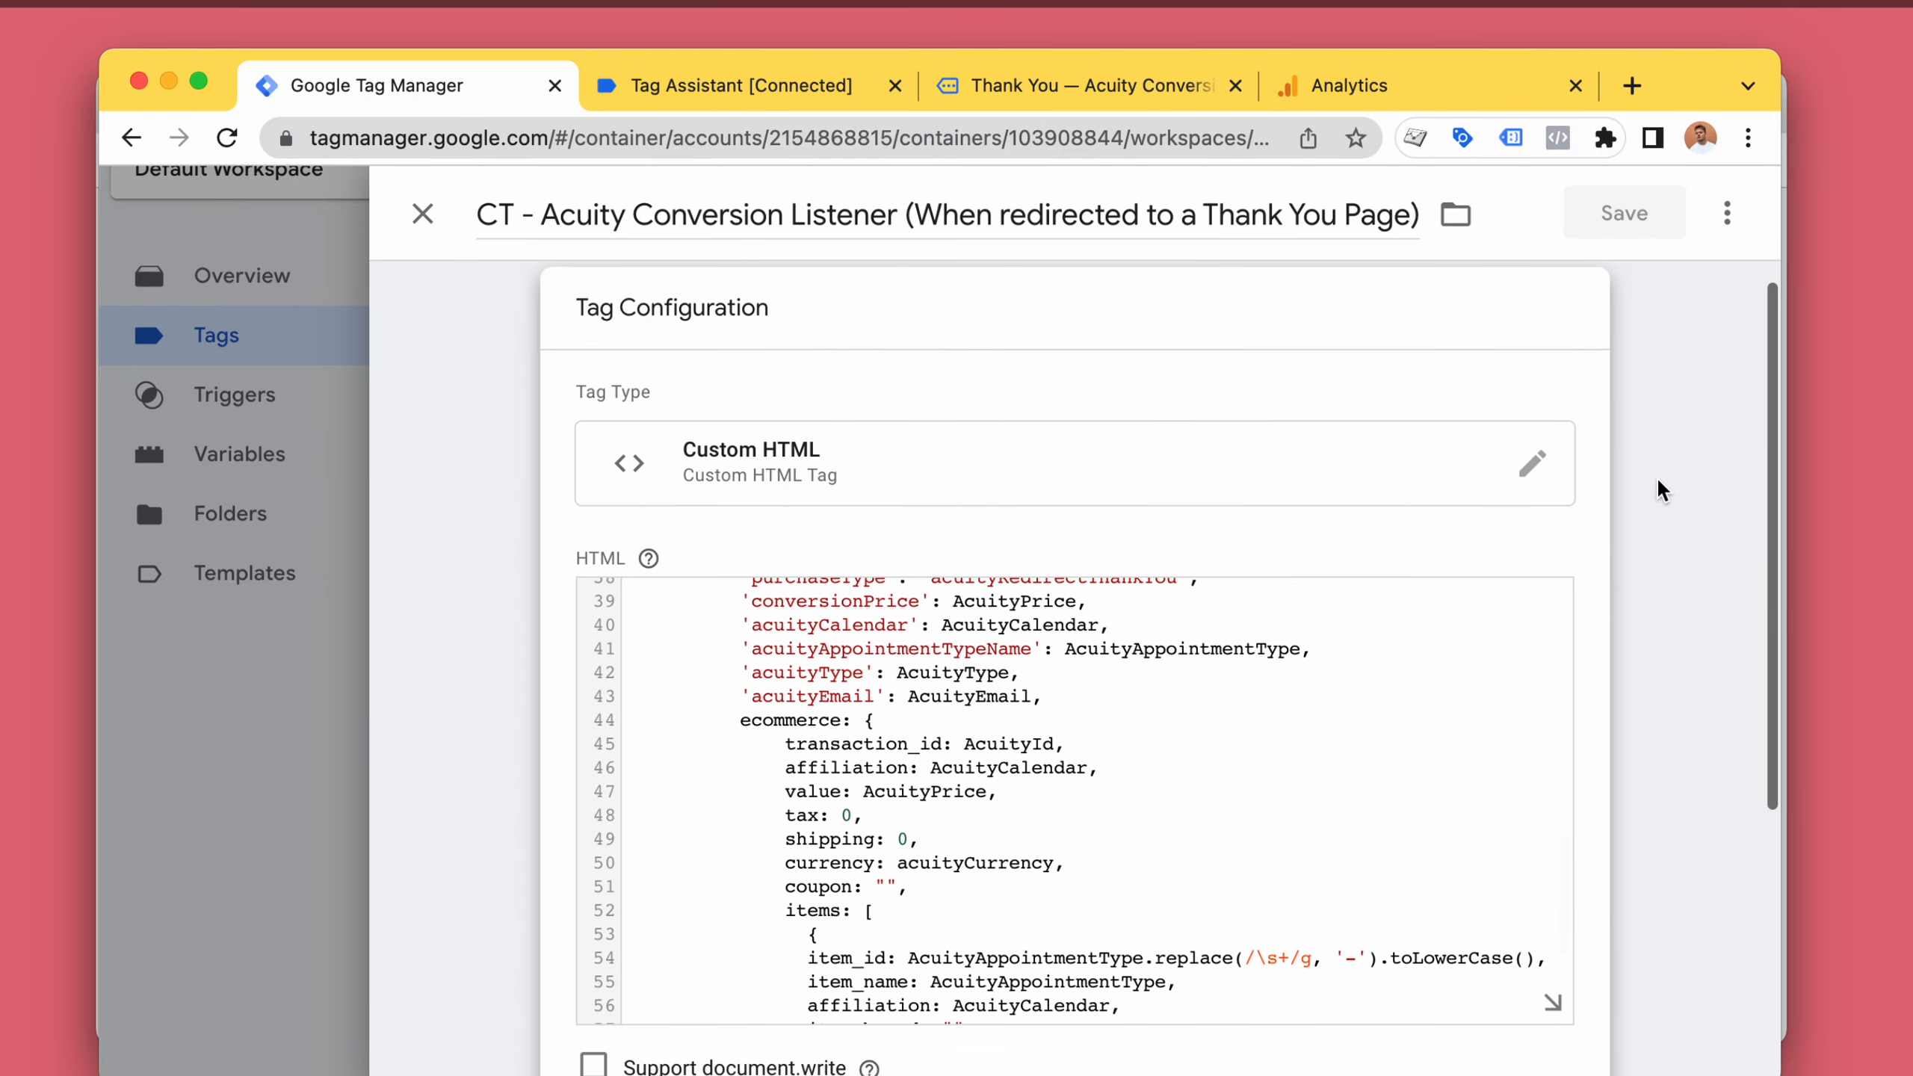
pyautogui.scroll(-2, 1662, 489)
pyautogui.scroll(5, 1246, 662)
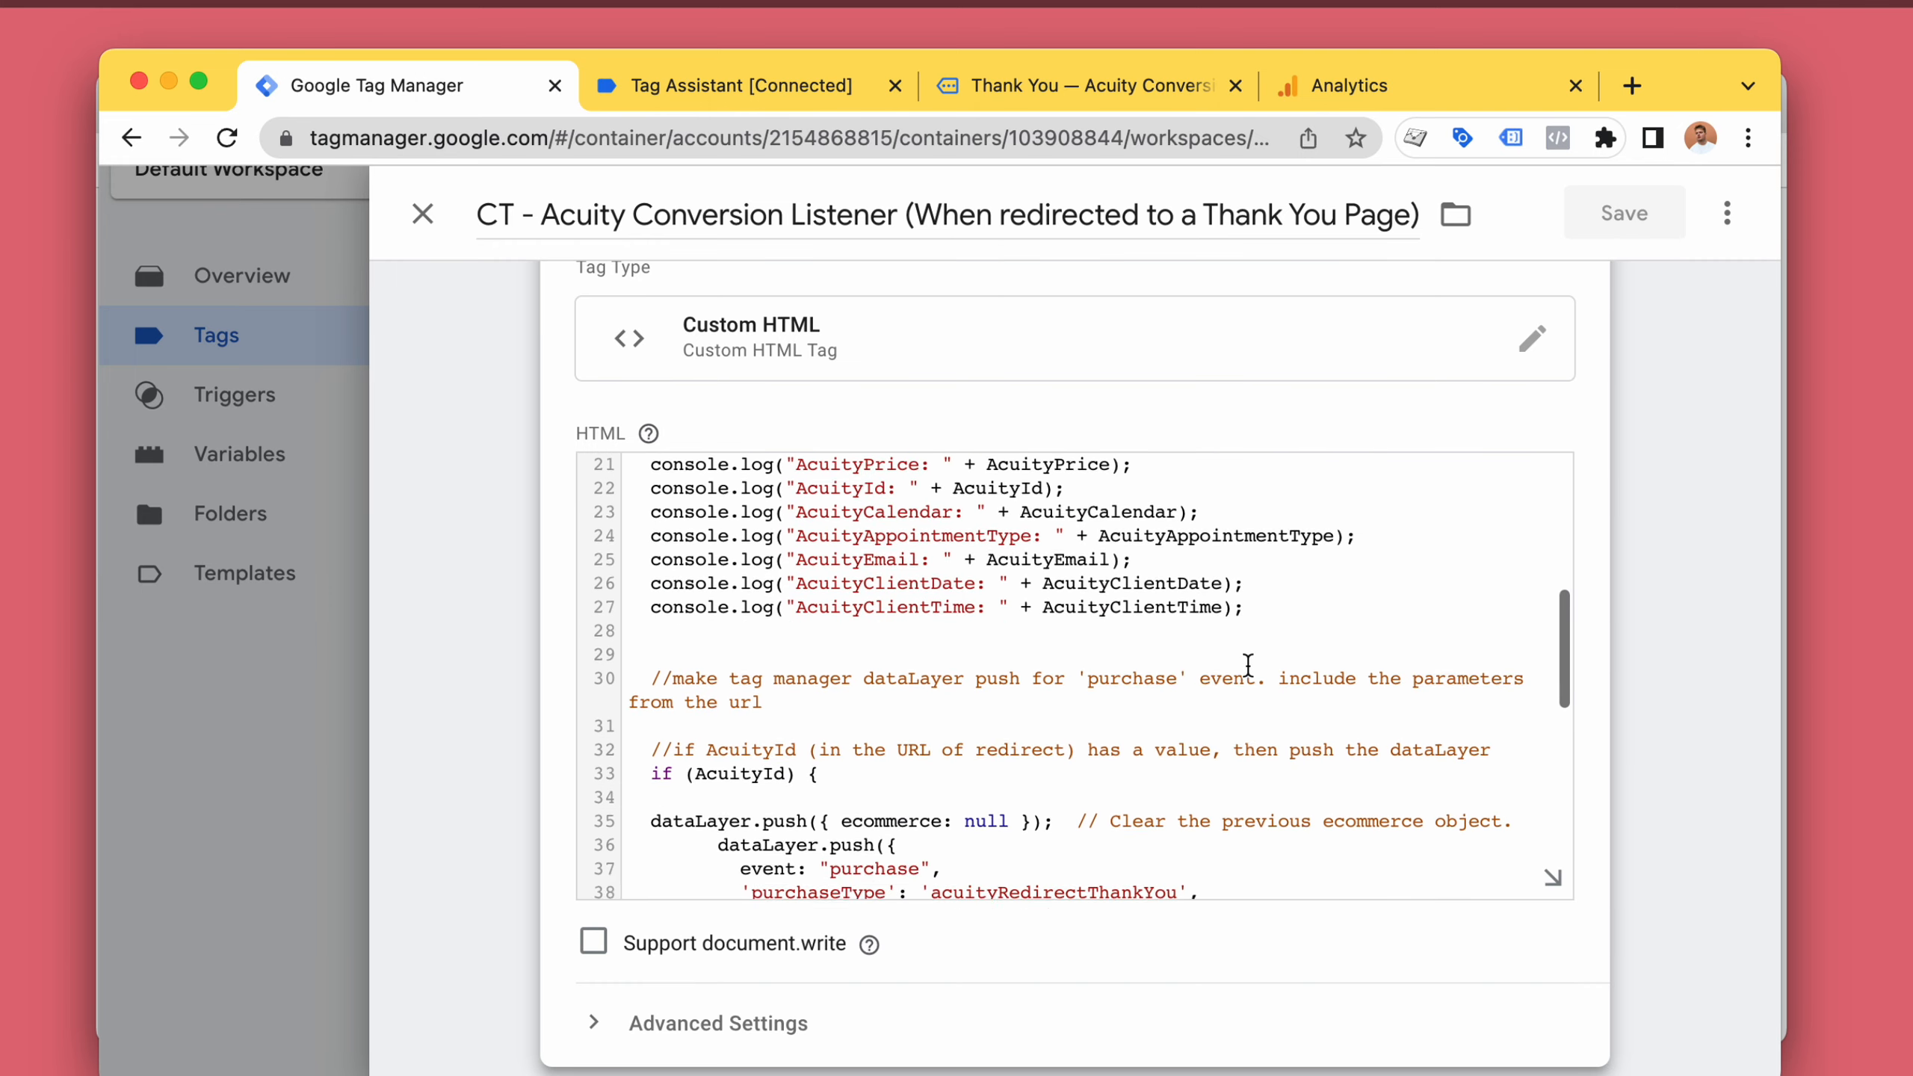
pyautogui.scroll(-2, 1246, 662)
# Compare the thank-you page URL against the tag's purchase dataLayer push code.
pyautogui.click(1188, 97)
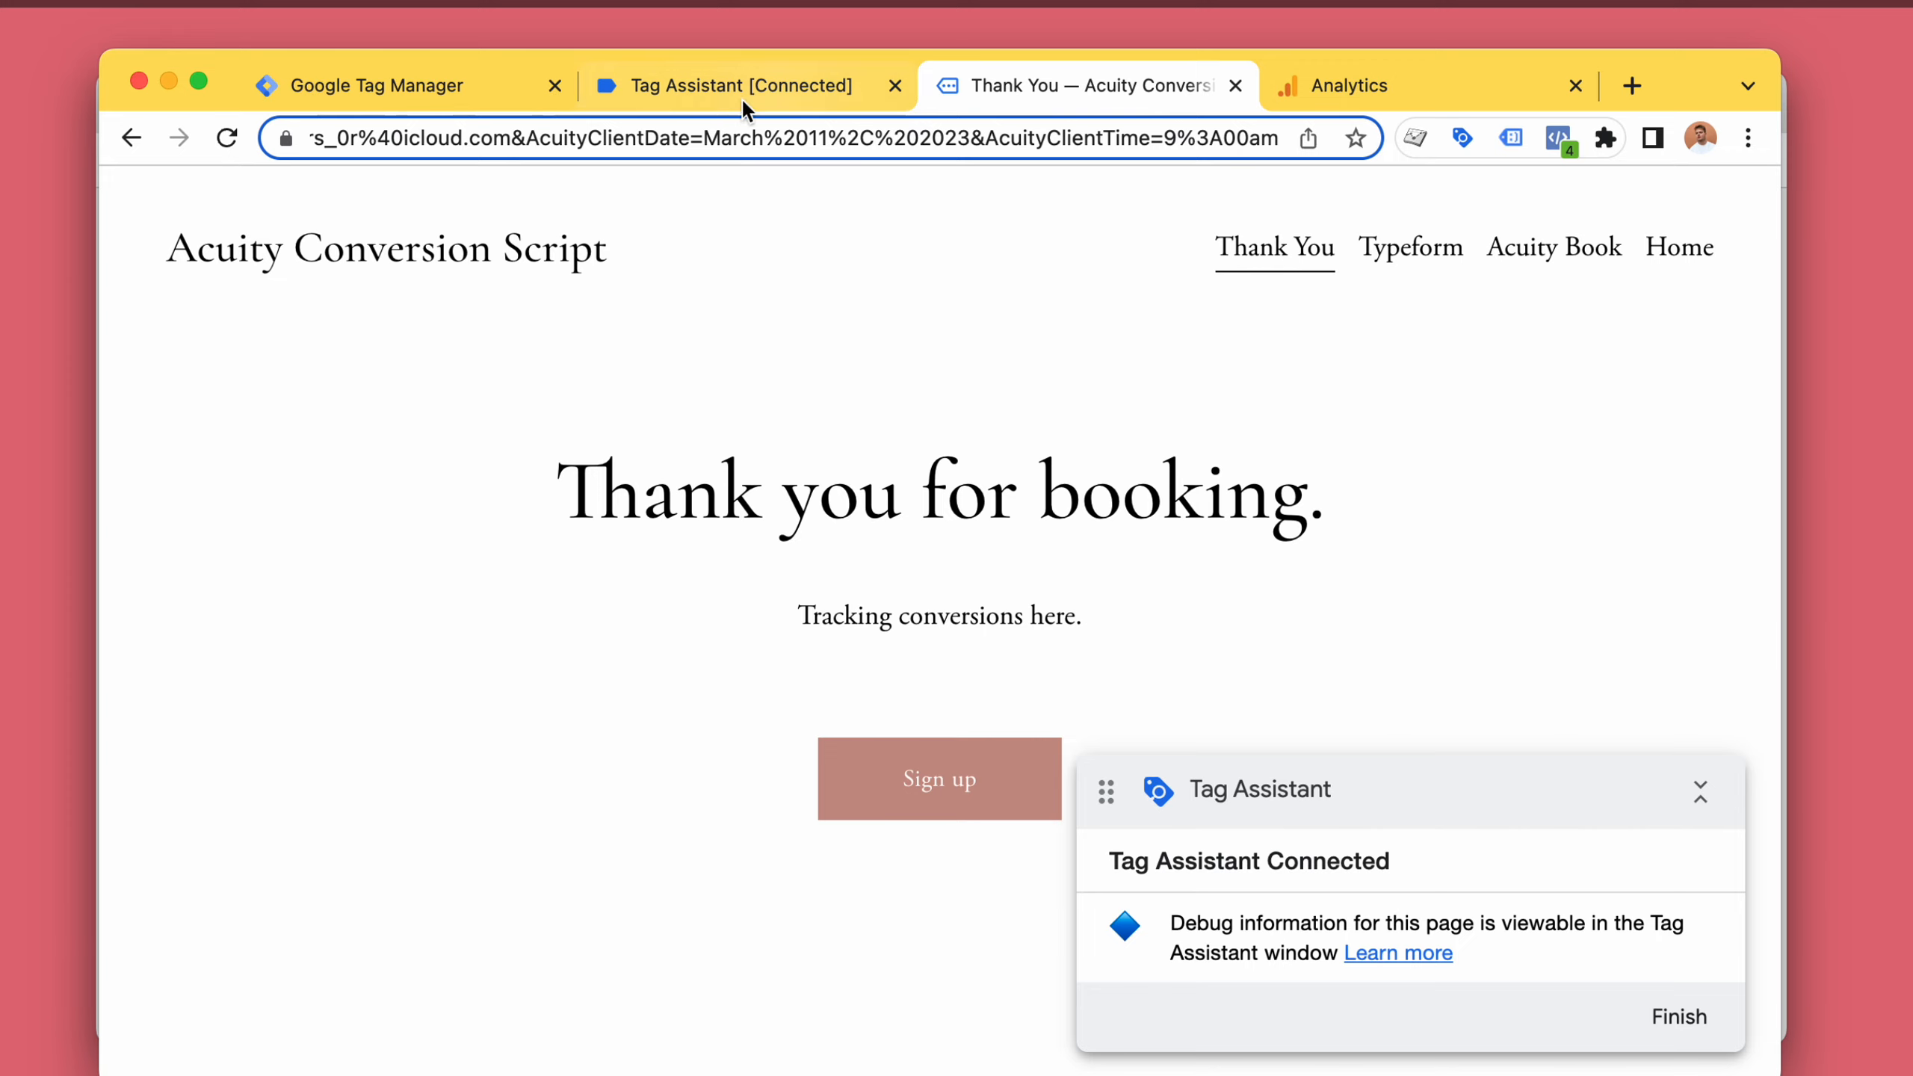
pyautogui.click(705, 82)
pyautogui.click(490, 82)
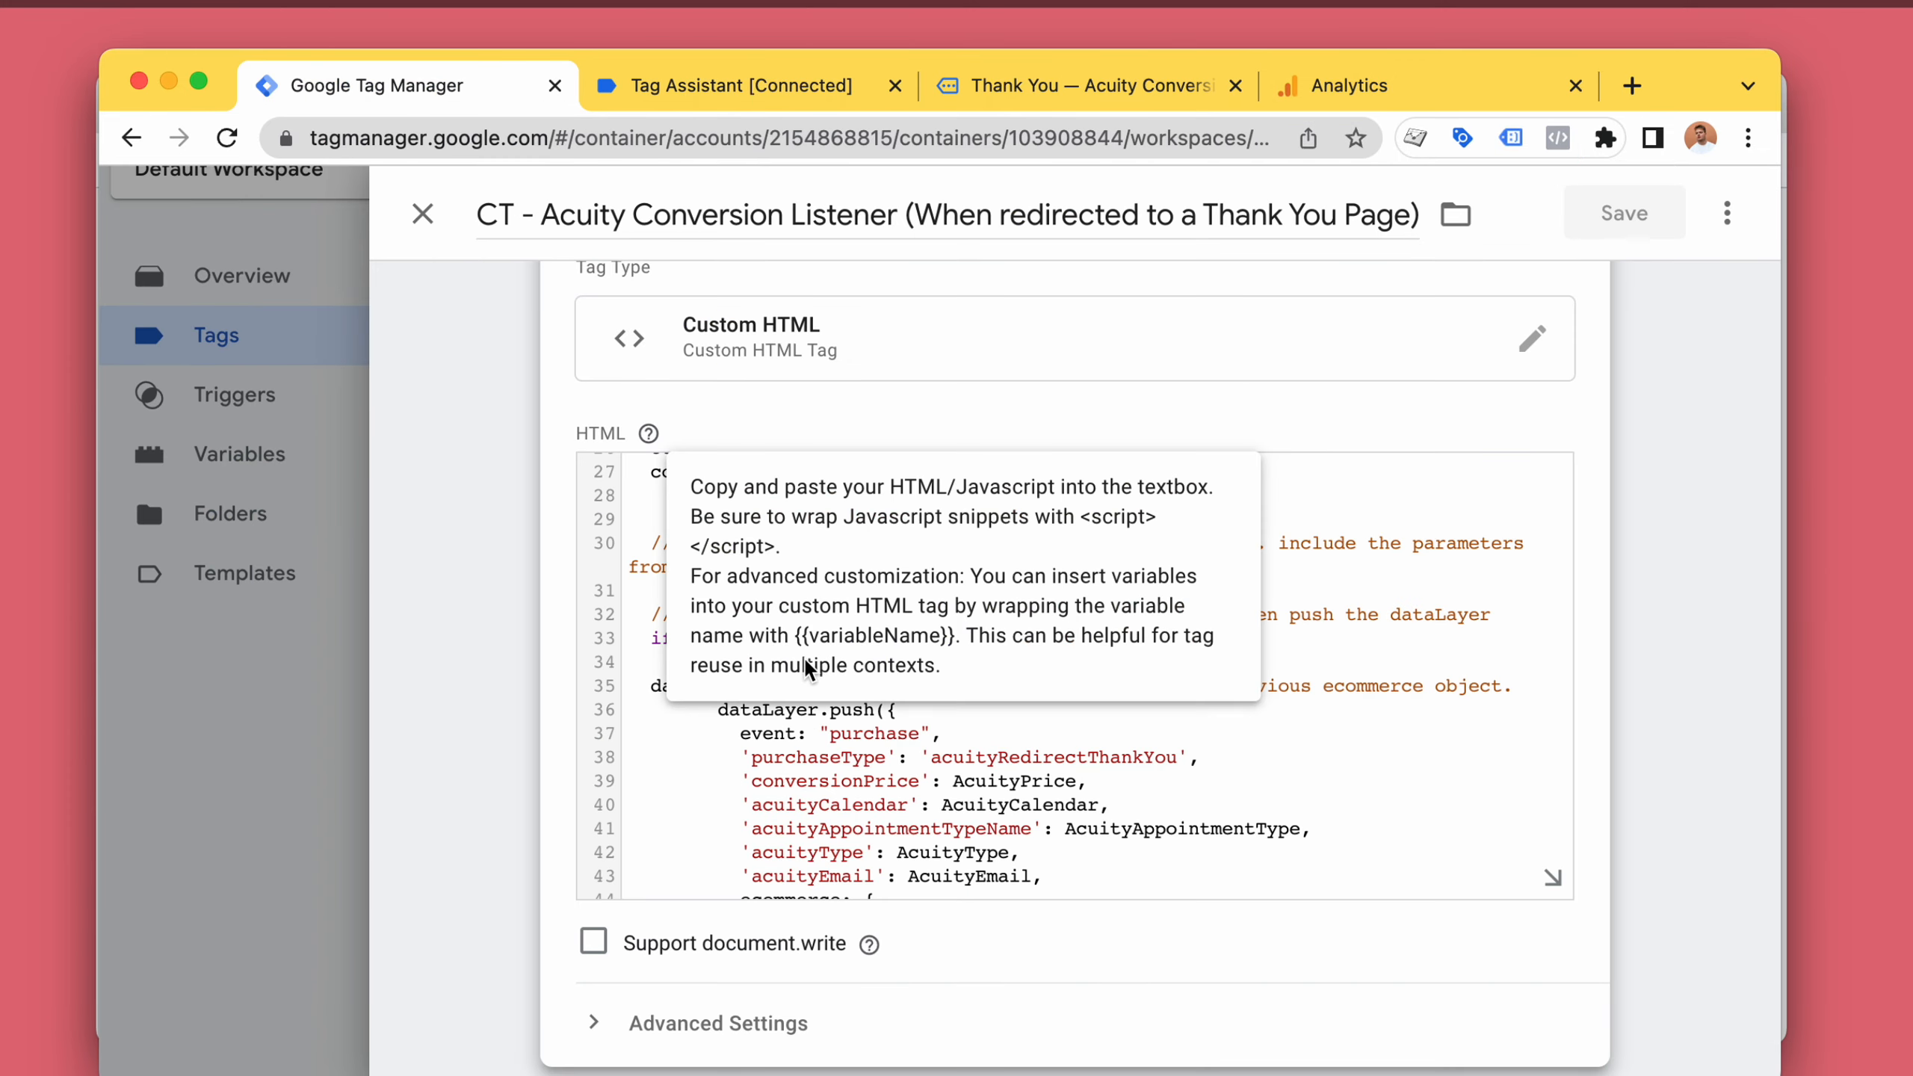
pyautogui.click(982, 784)
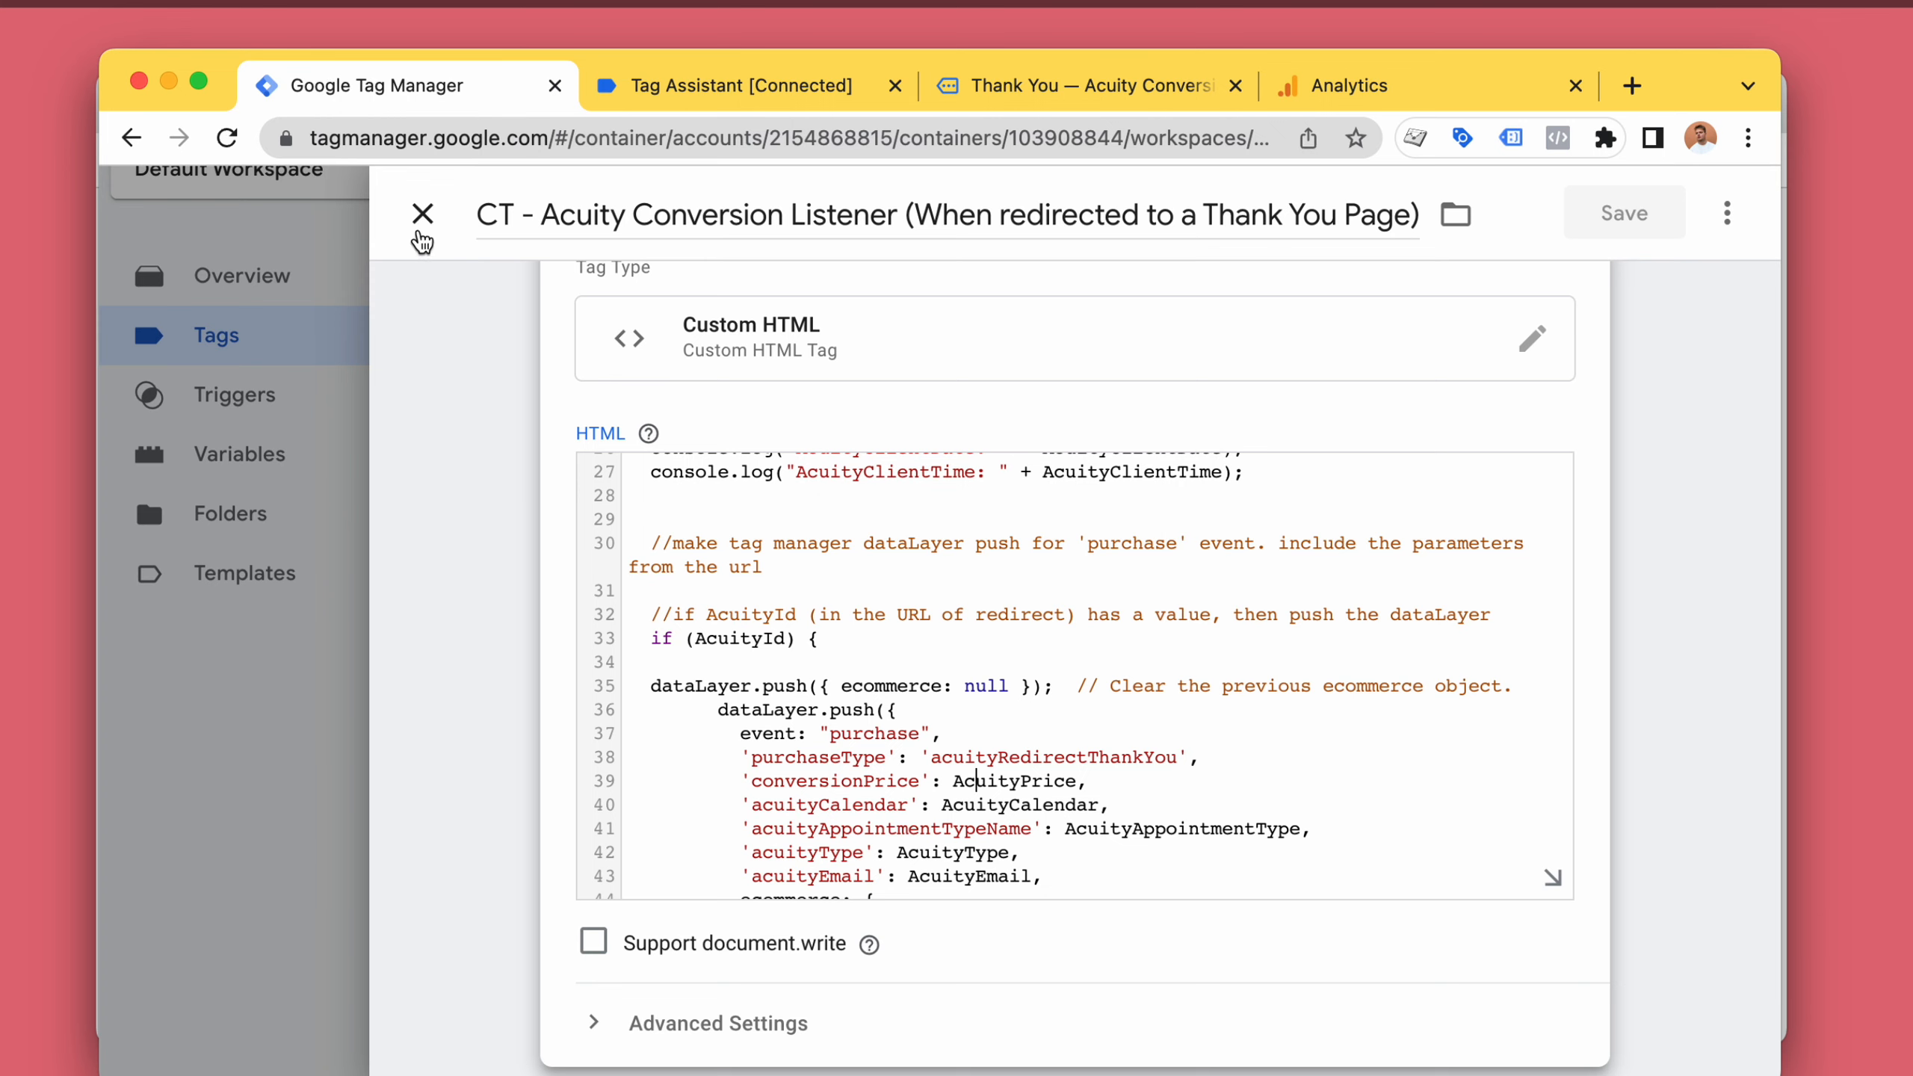
# Close the listener tag and open the workspace's triggers list.
pyautogui.click(420, 234)
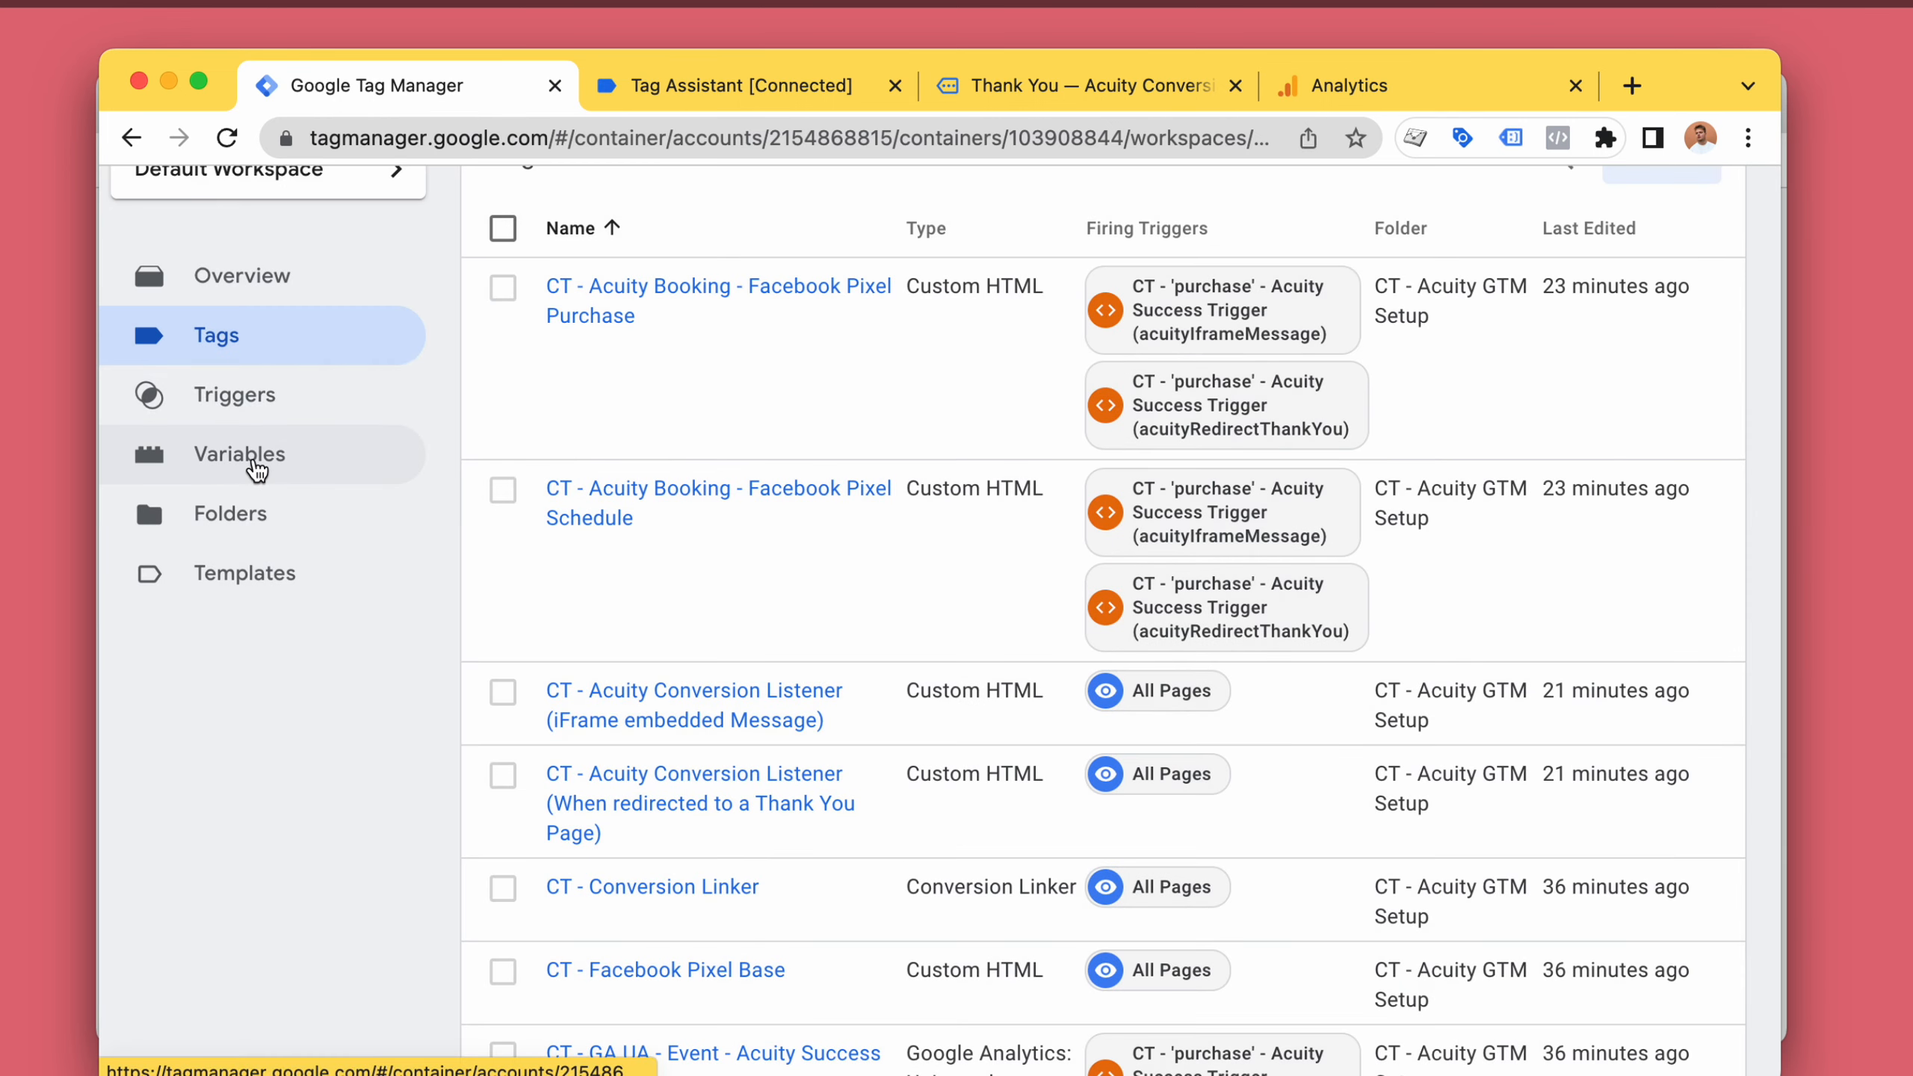
pyautogui.click(256, 397)
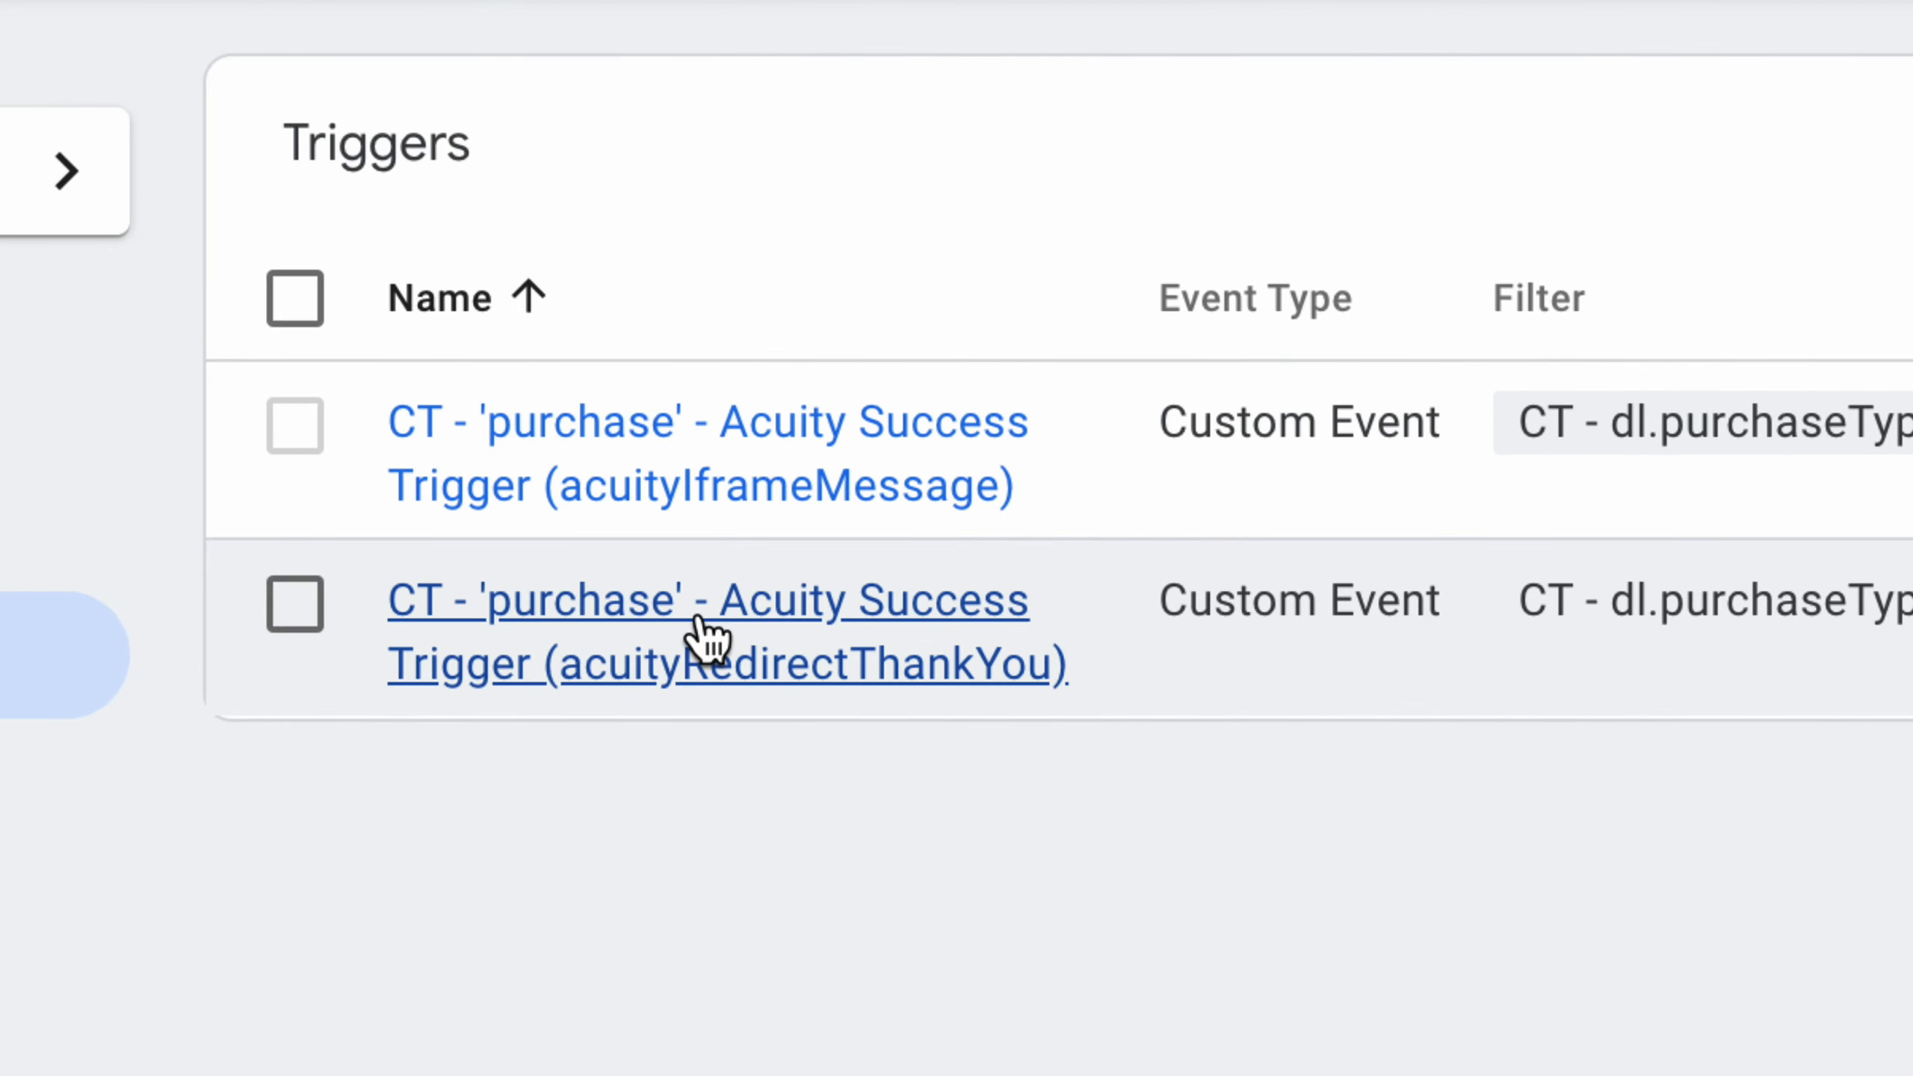
# Open the CT - 'purchase' - Acuity Success Trigger (acuityRedirectThankYou), review its firing condition and referencing tags, and close it.
pyautogui.click(697, 620)
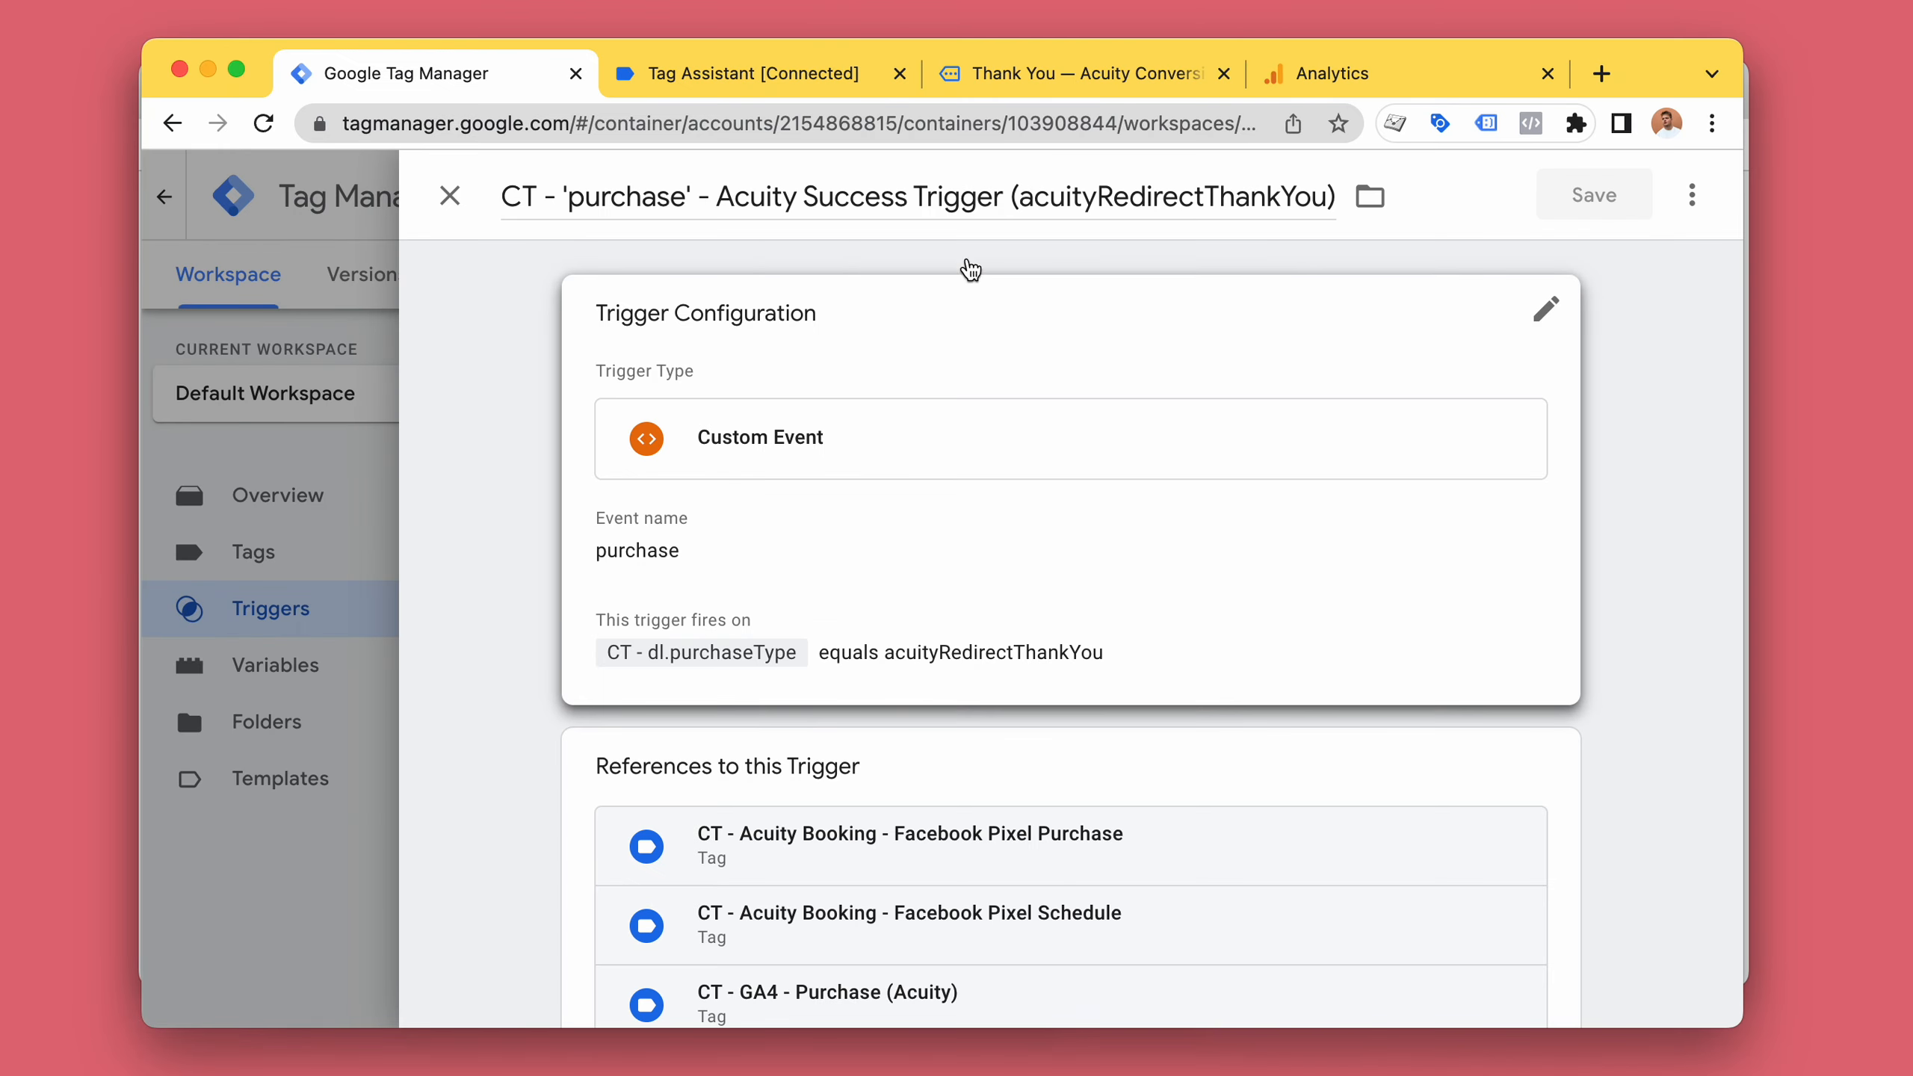
pyautogui.scroll(-1, 1067, 607)
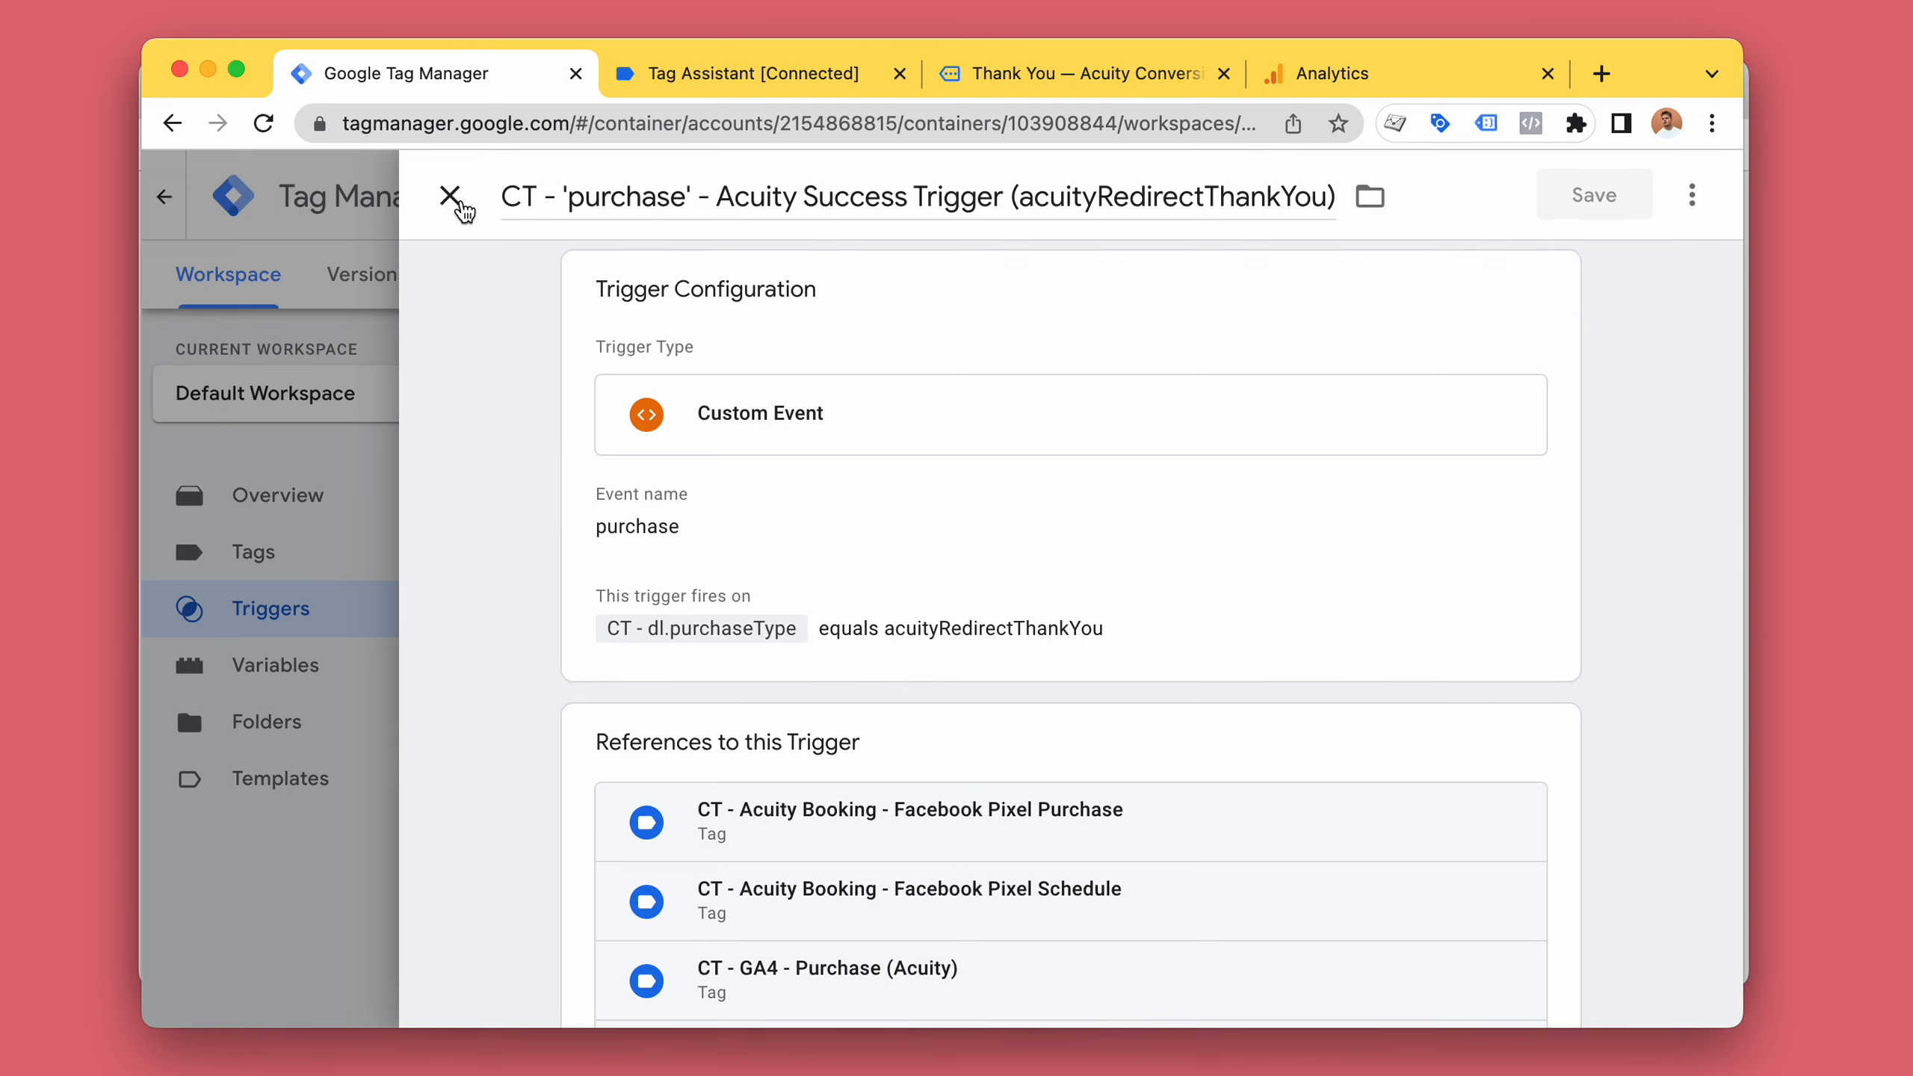
pyautogui.click(449, 196)
# Open the container's Admin section and review its account and container settings.
pyautogui.click(474, 280)
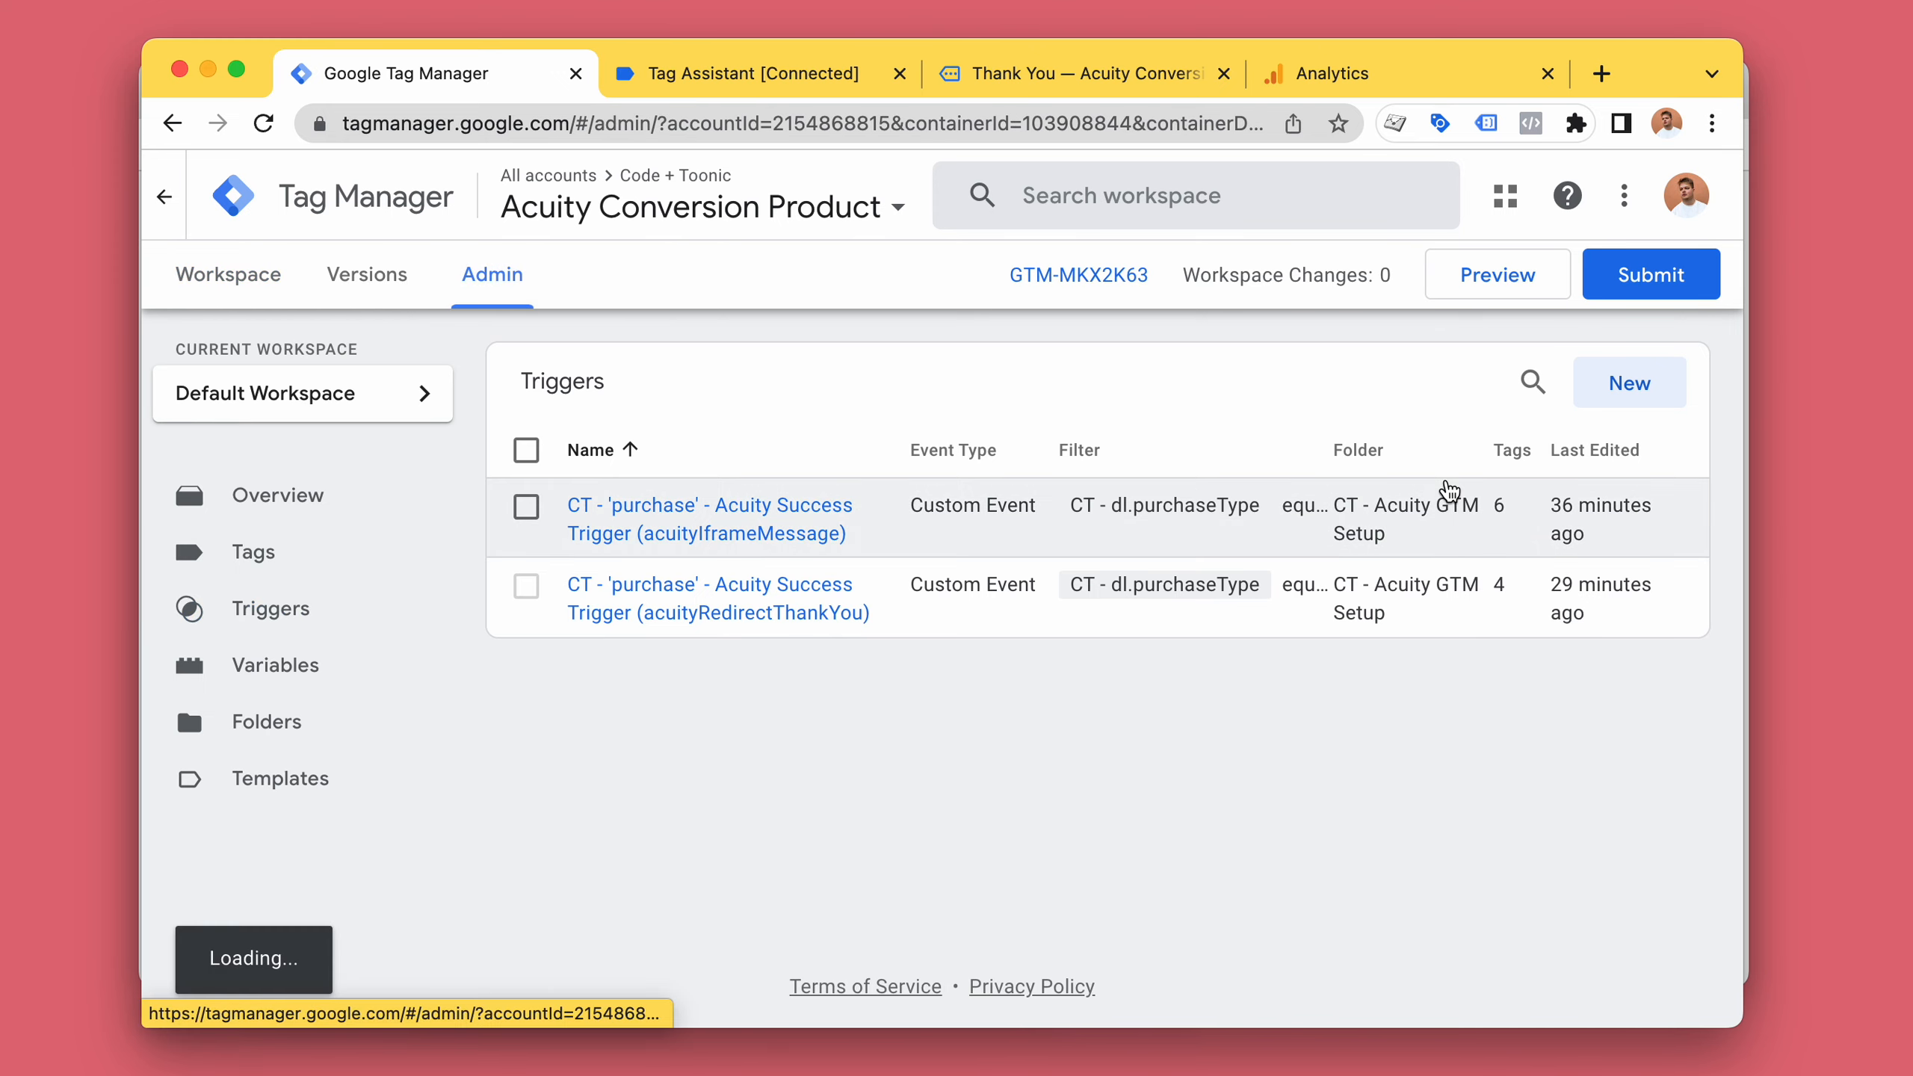
pyautogui.scroll(-1, 1224, 494)
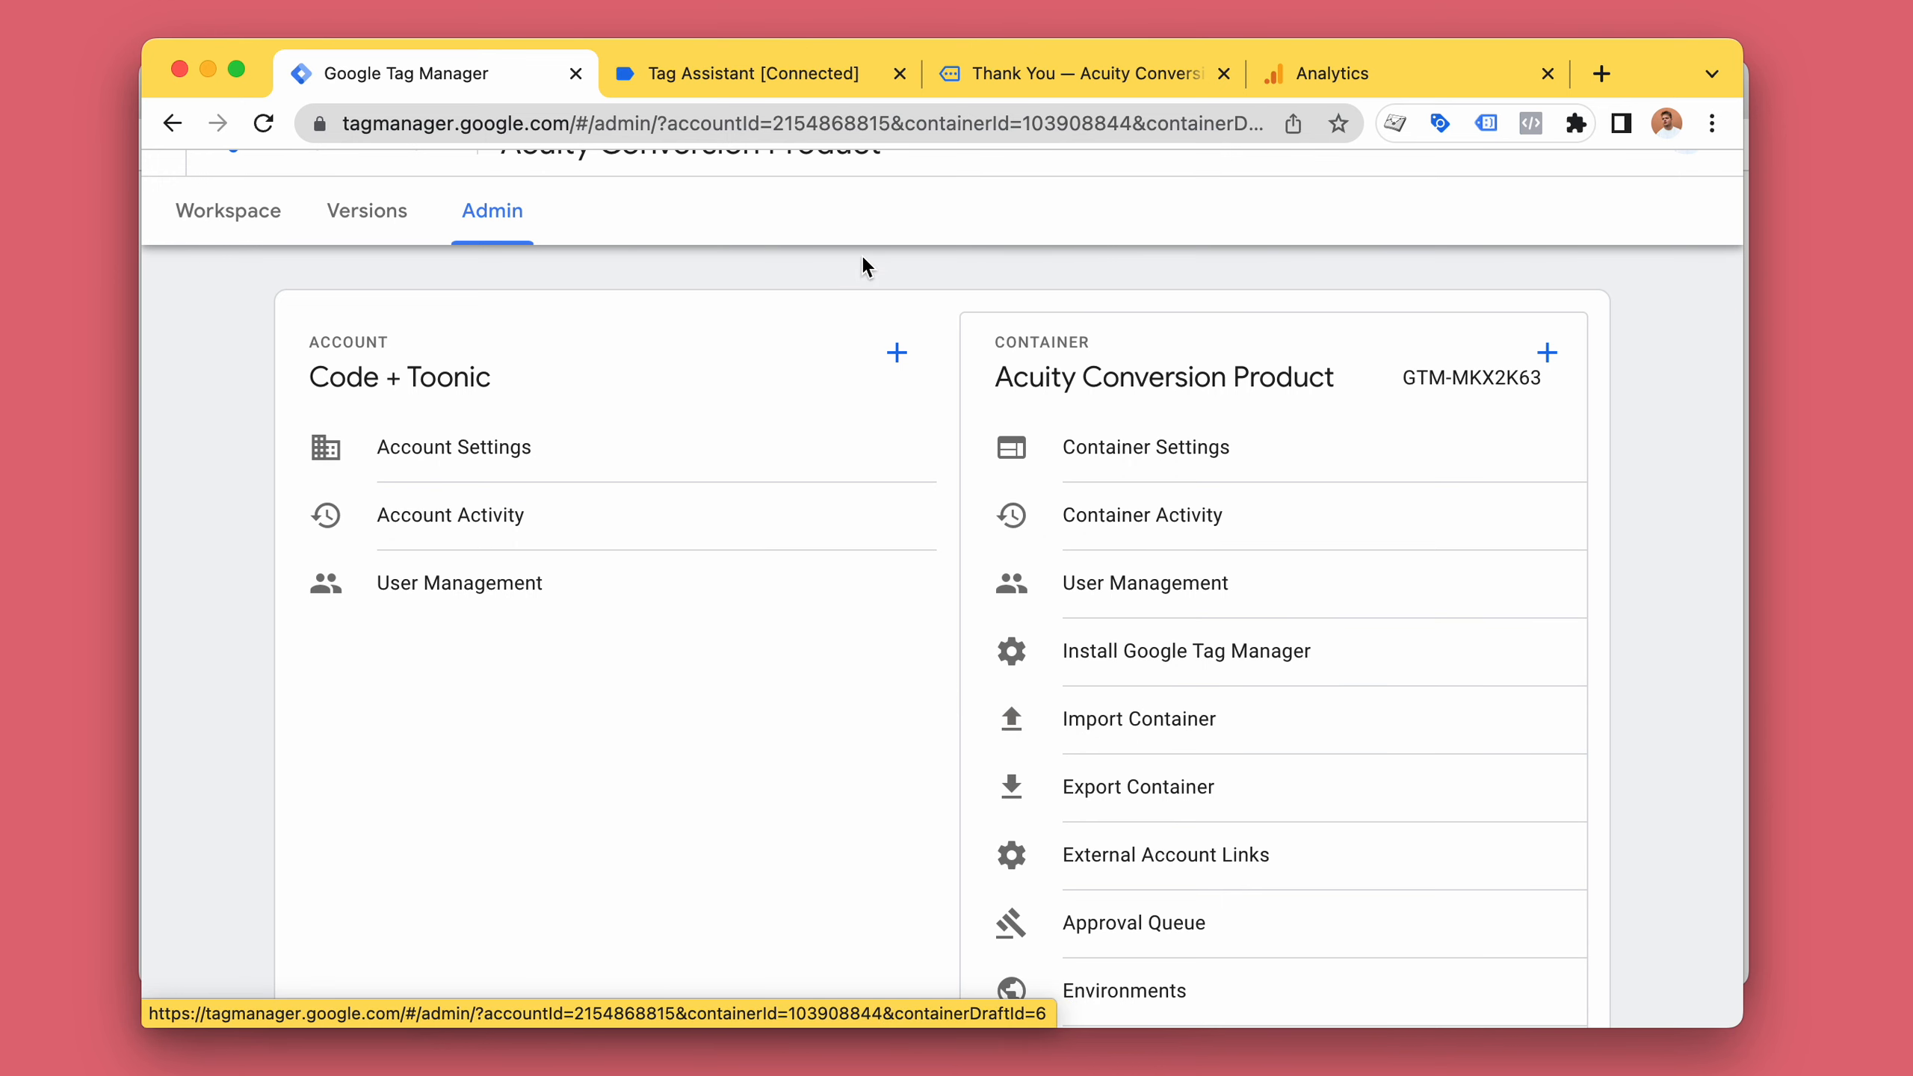
# Switch to the Acuity scheduling page window and examine the as.me domain in its address.
pyautogui.press('super+grave')
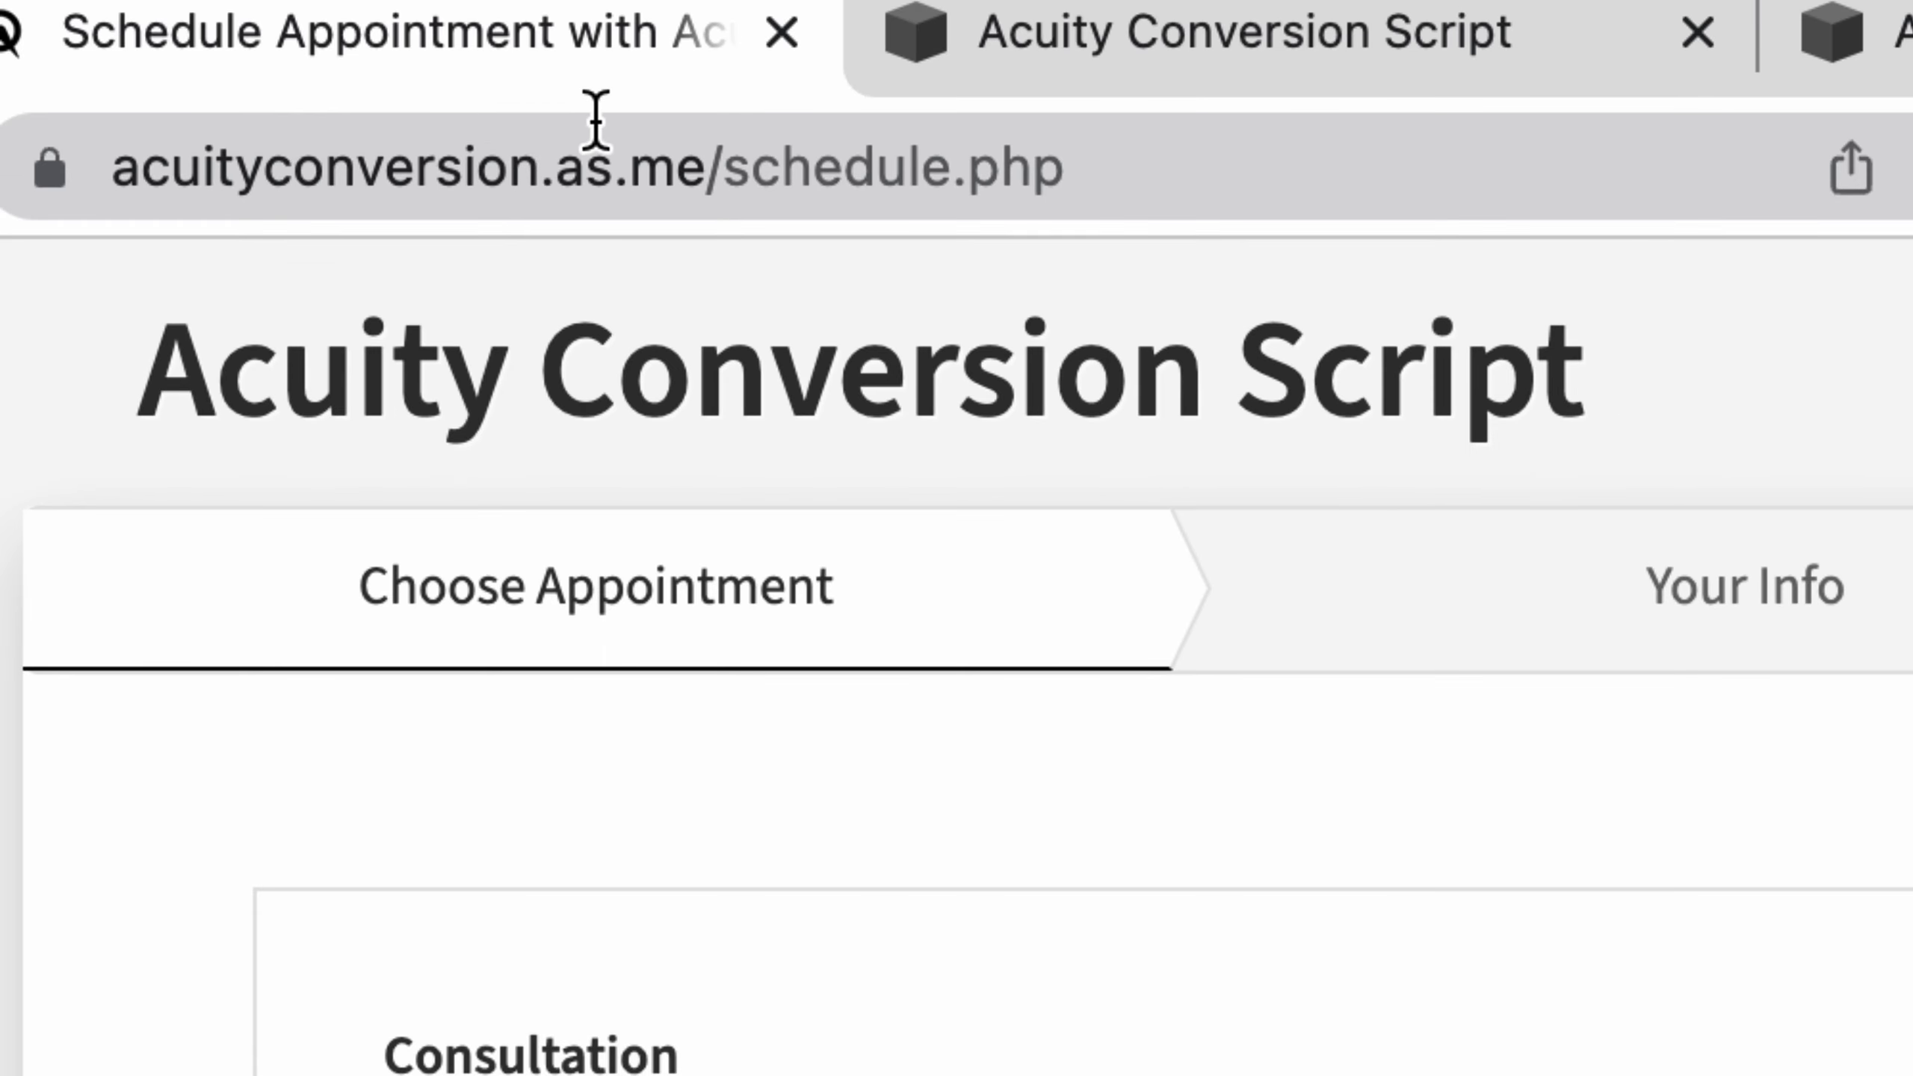
pyautogui.click(631, 129)
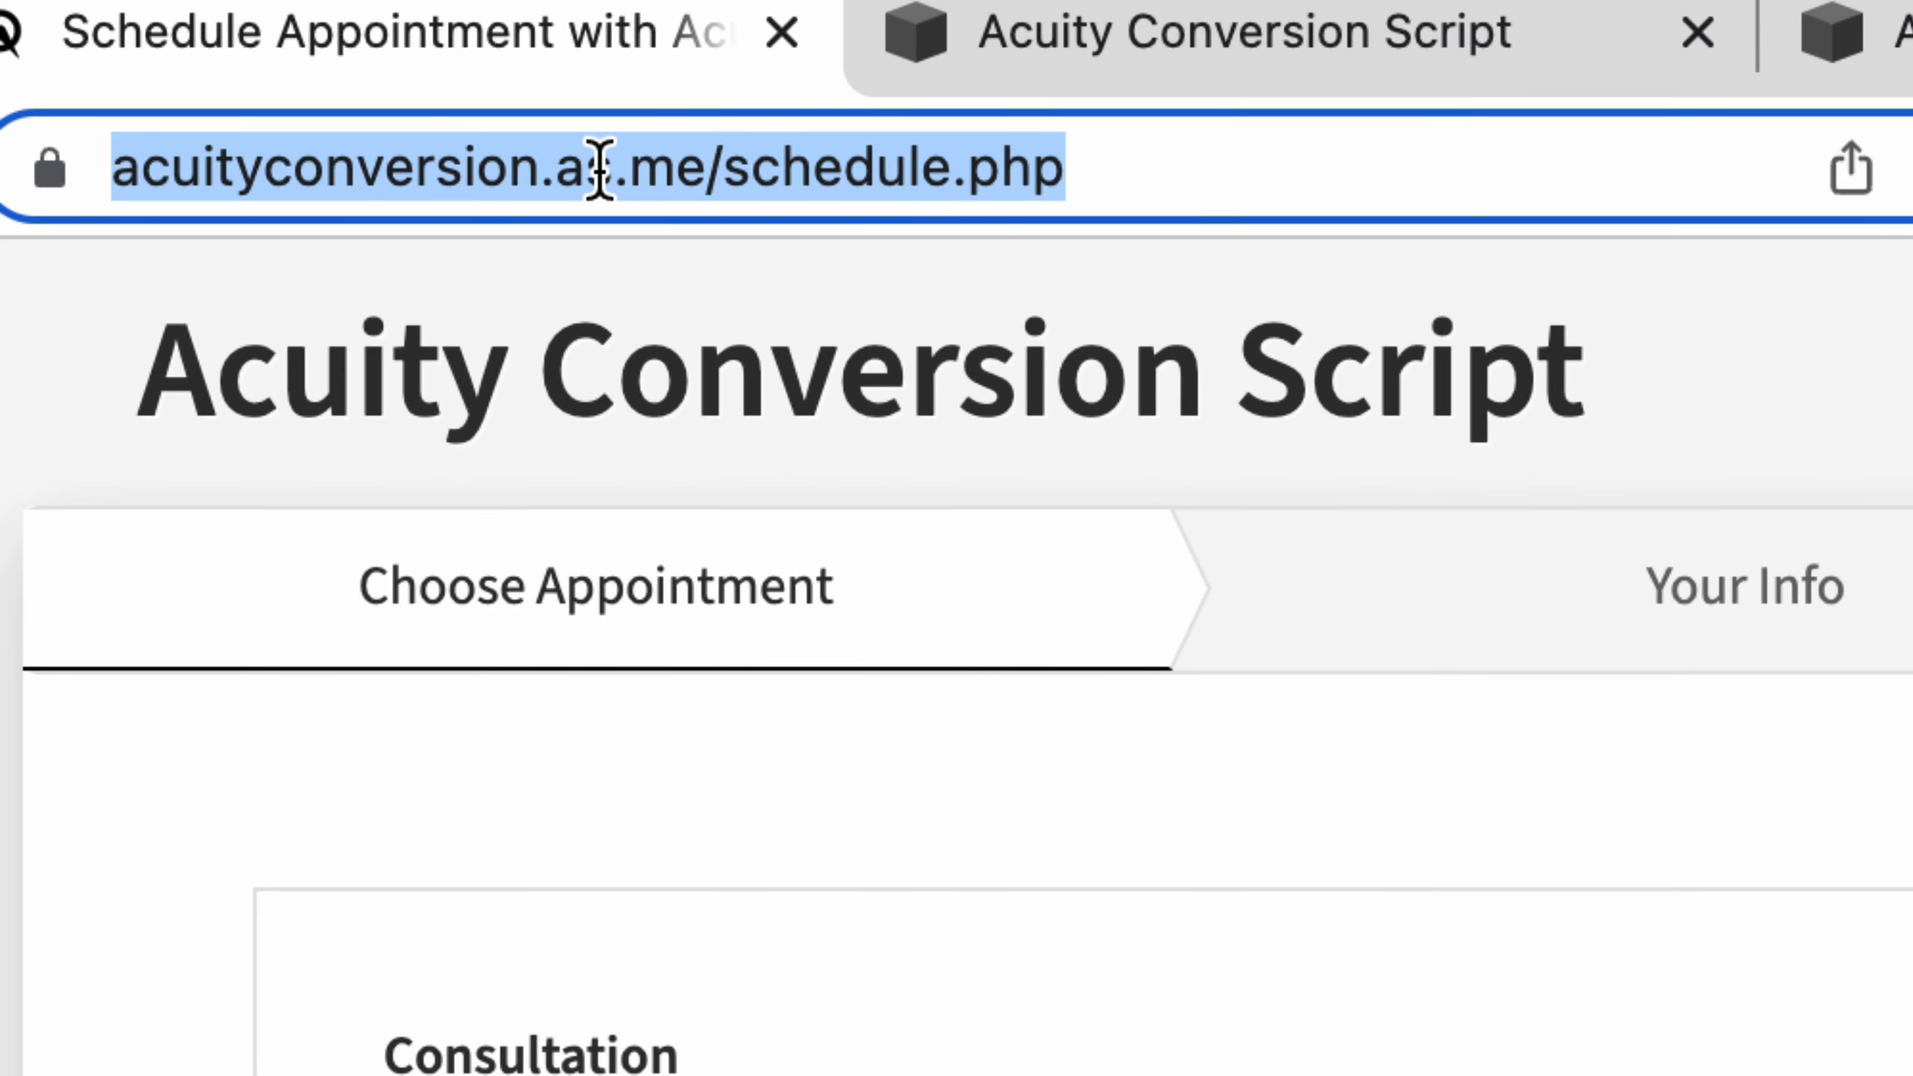
pyautogui.click(614, 167)
pyautogui.doubleClick(741, 162)
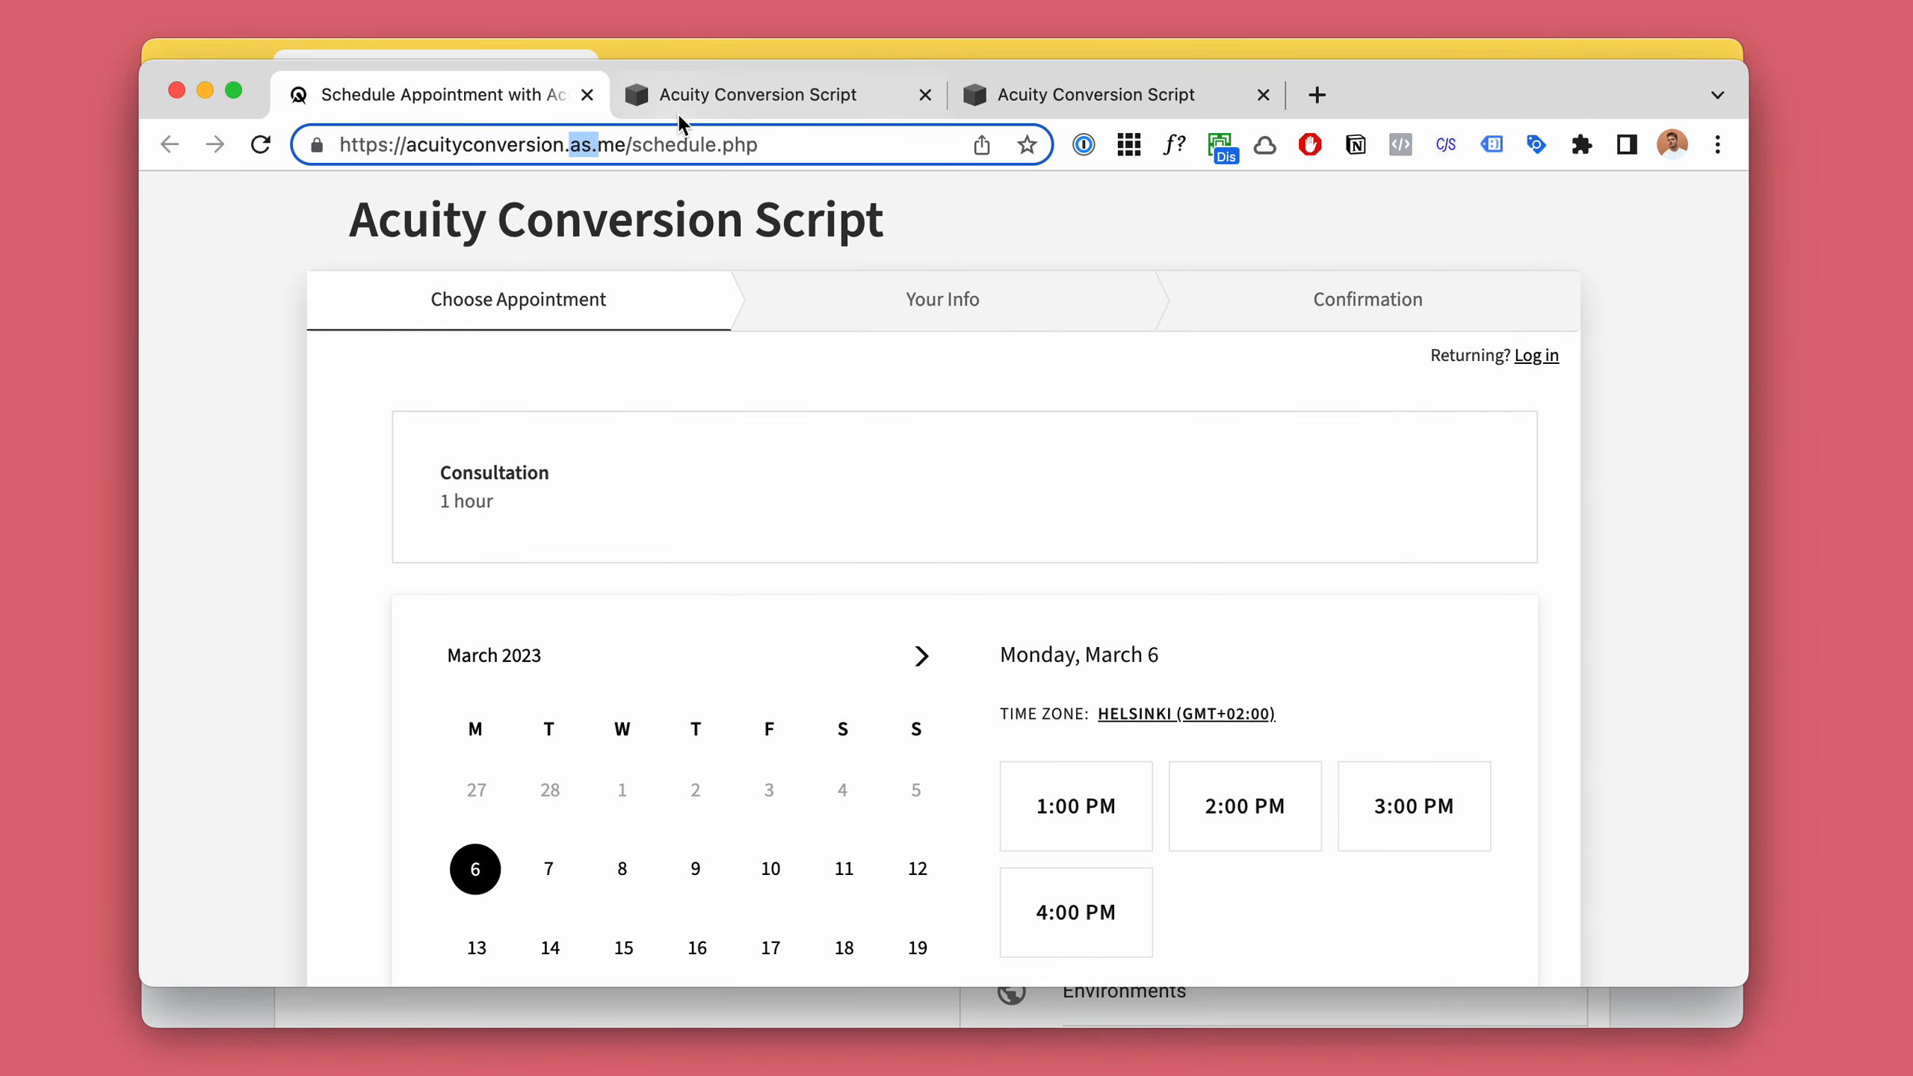
# Compare the Squarespace booking button embed code with the scheduling page address, returning to the scheduling page.
pyautogui.click(703, 94)
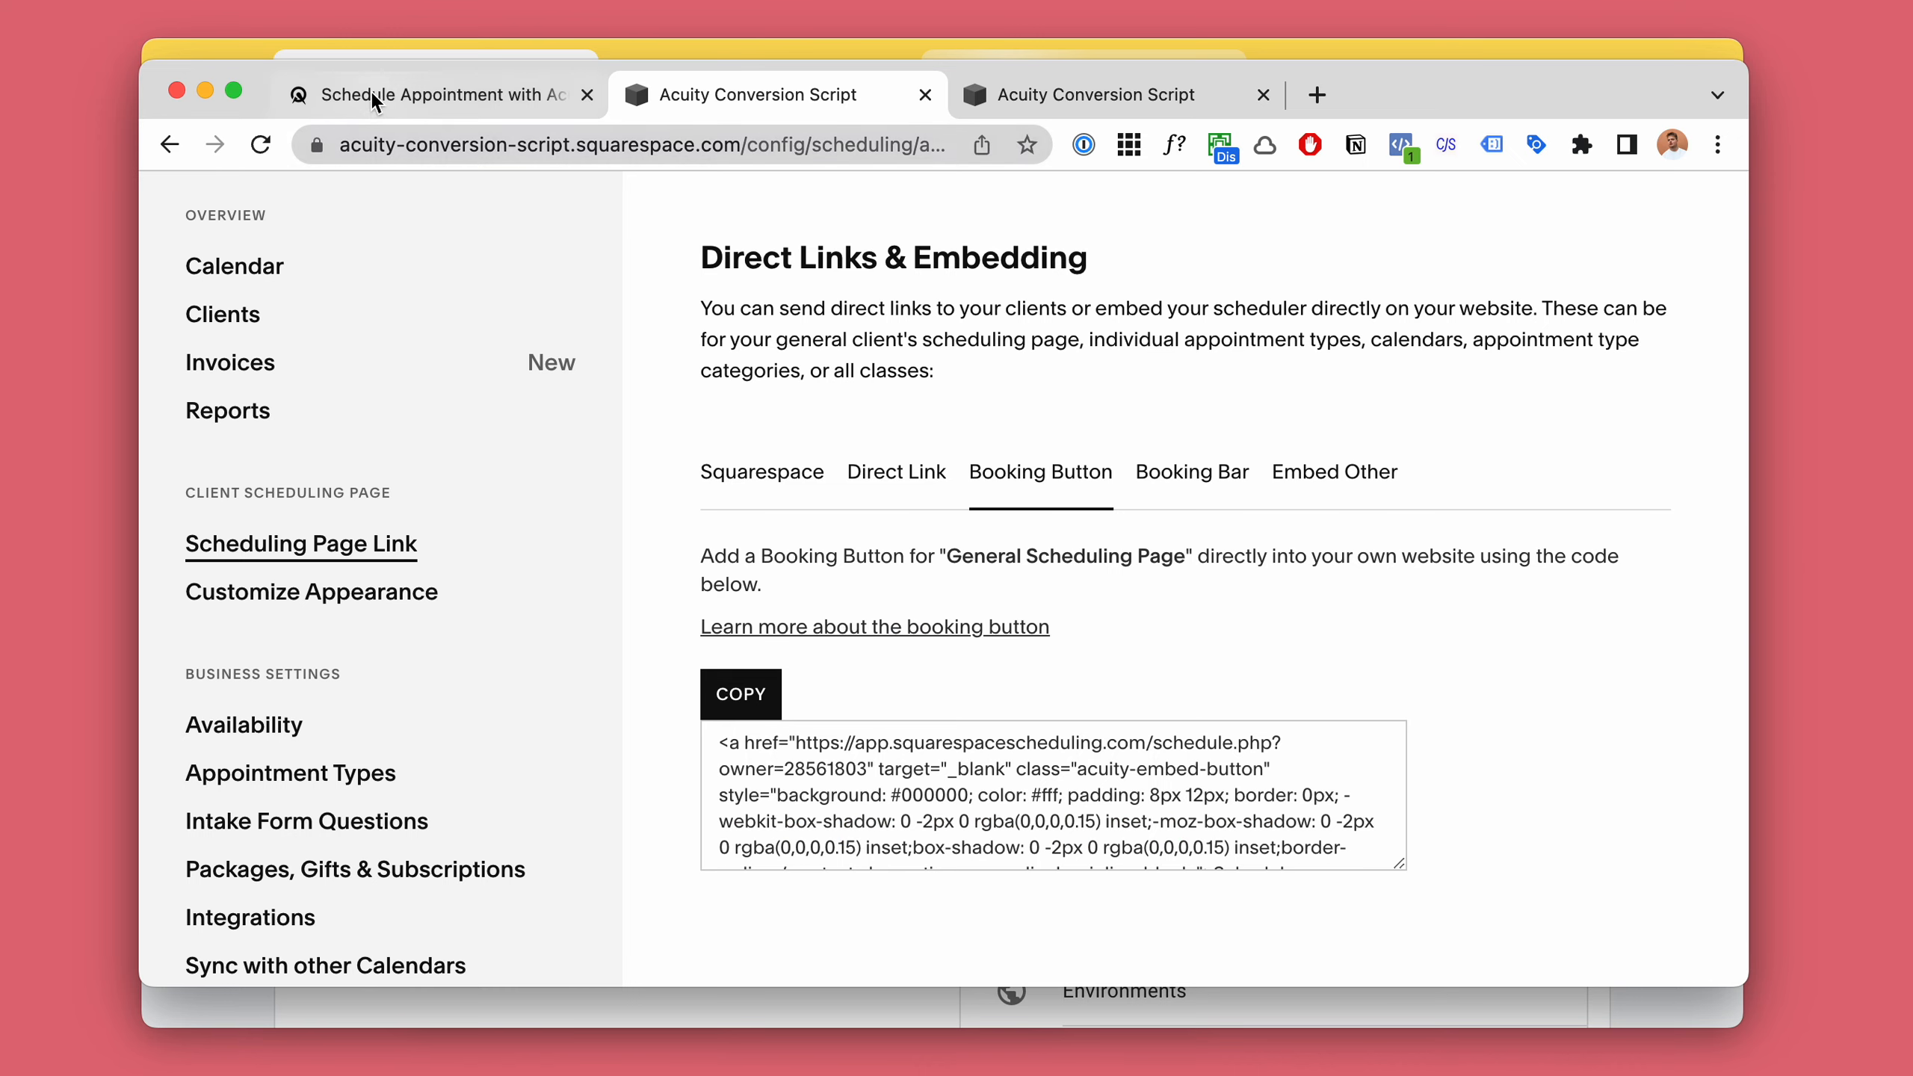
pyautogui.click(377, 94)
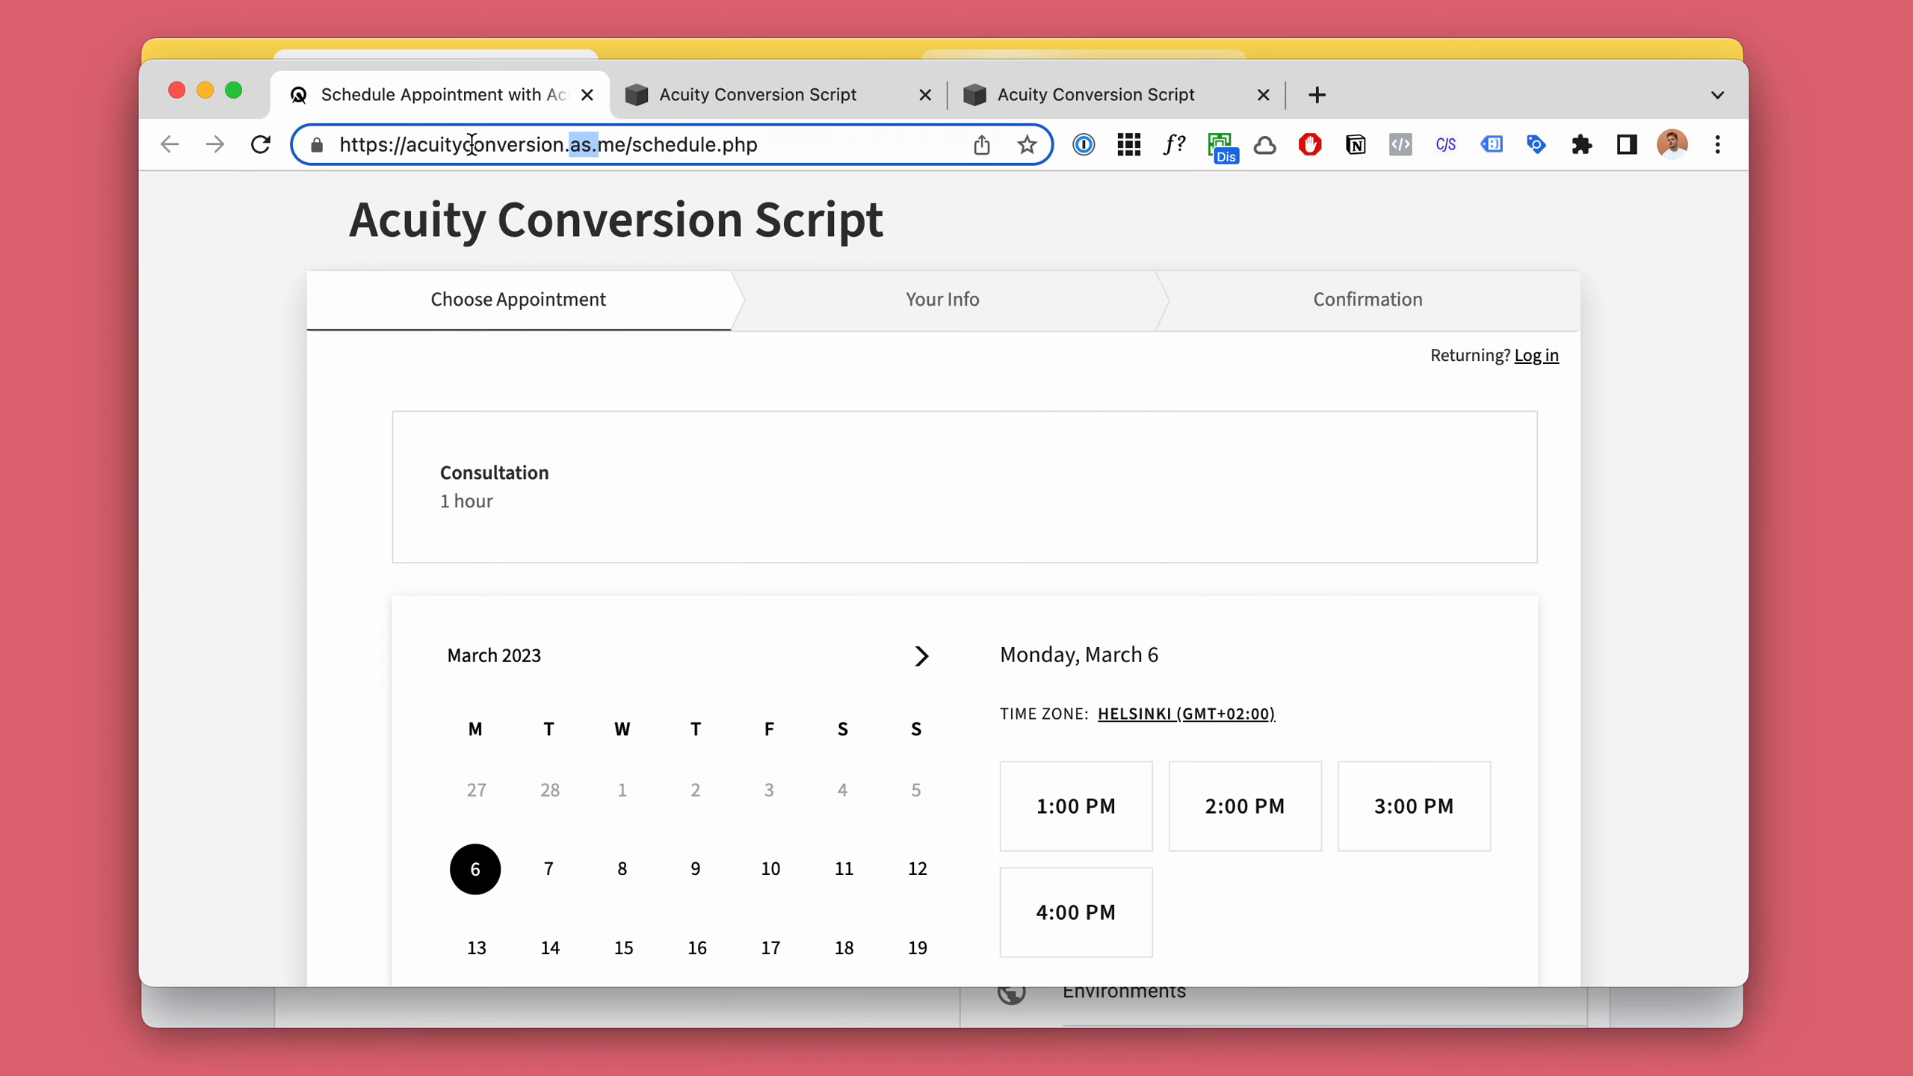
pyautogui.click(637, 203)
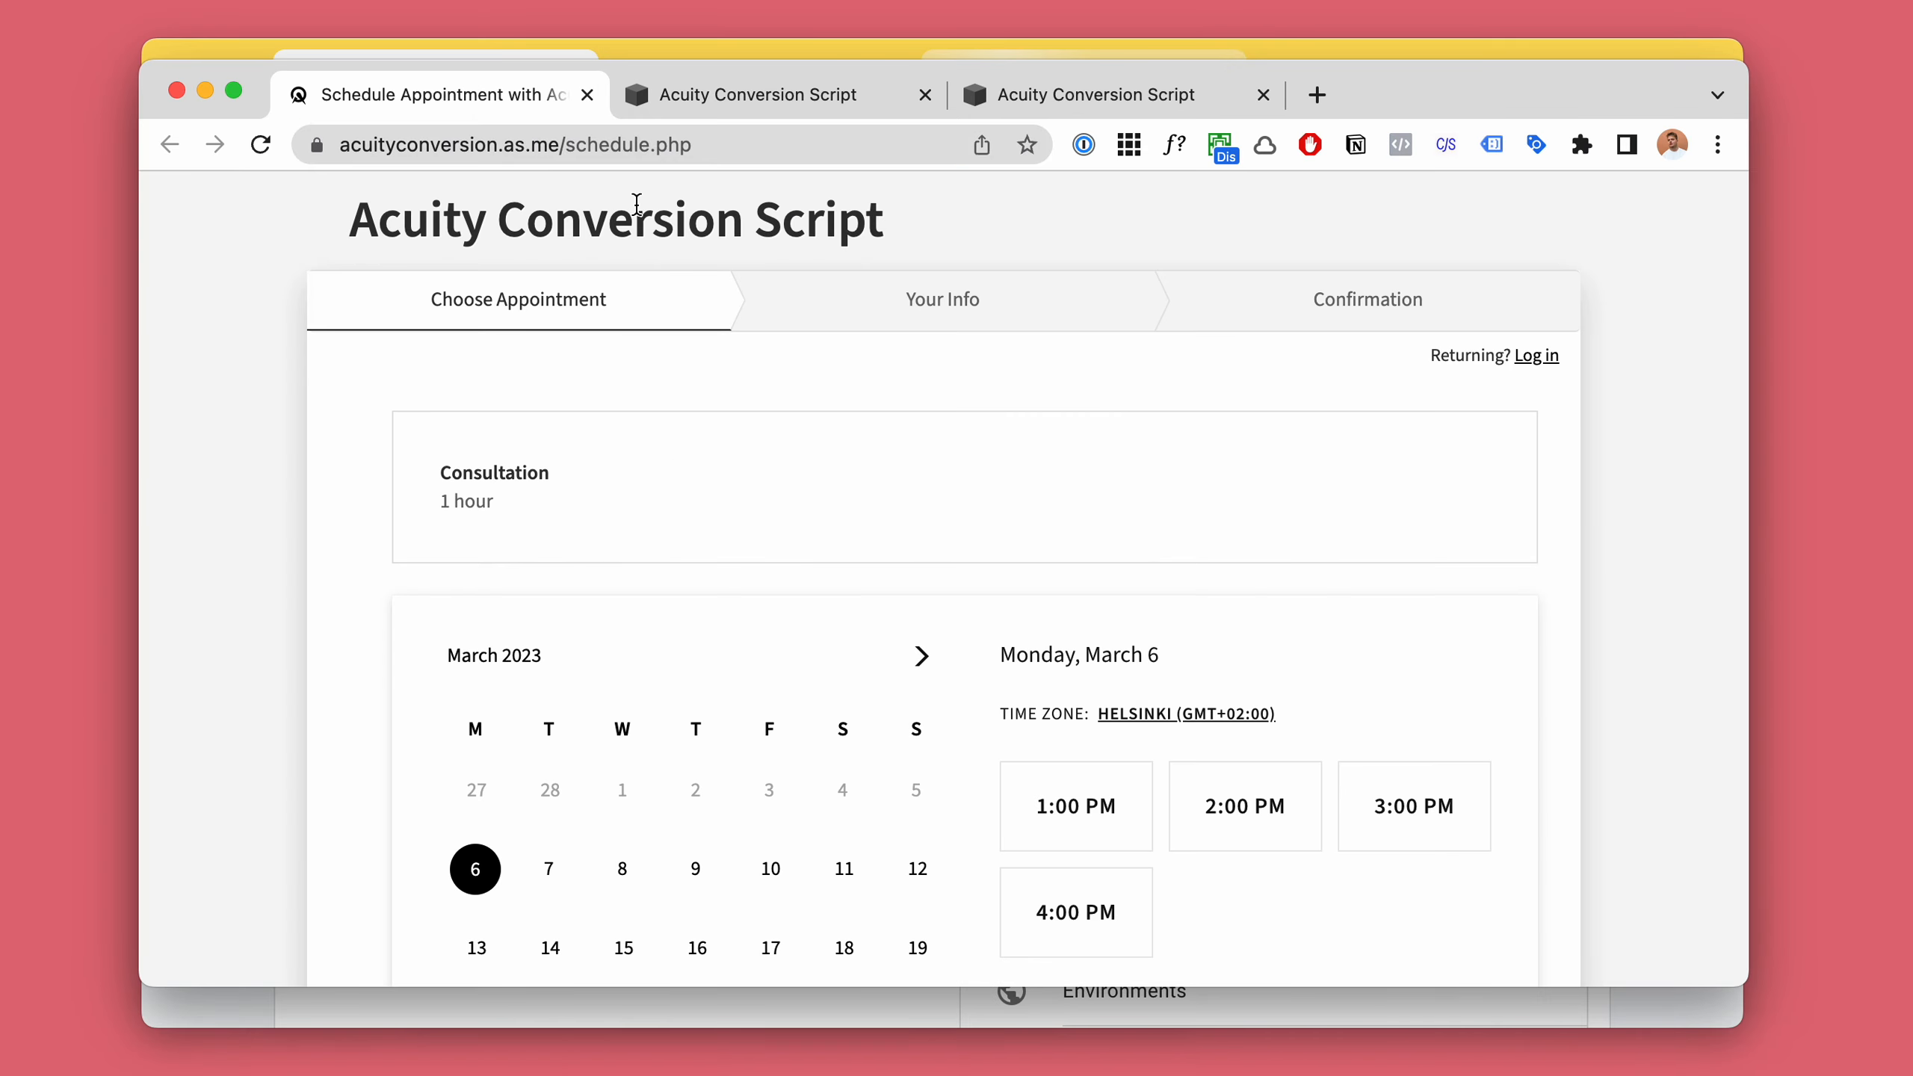